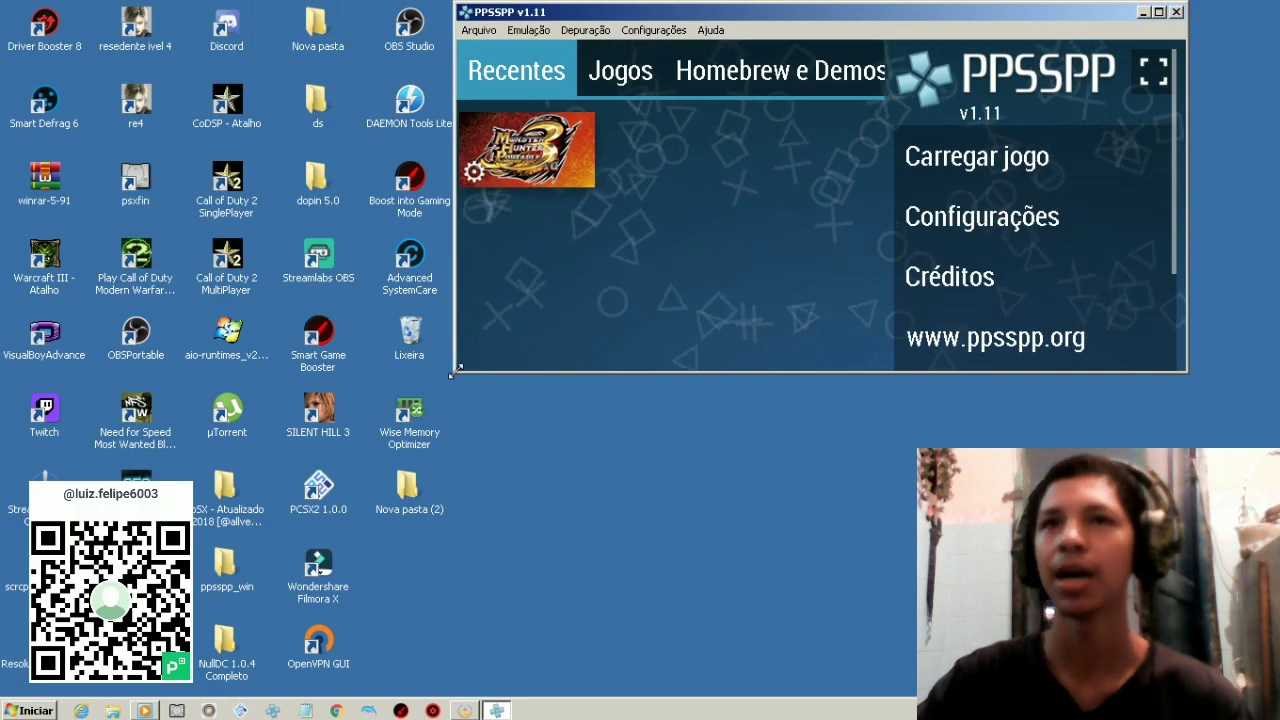
- Enlarge the emulator window, then start Monster Hunter Portable 3rd HD from the recent games and continue past the TMO Patch notice
{"action": "key", "text": "ctrl+2"}
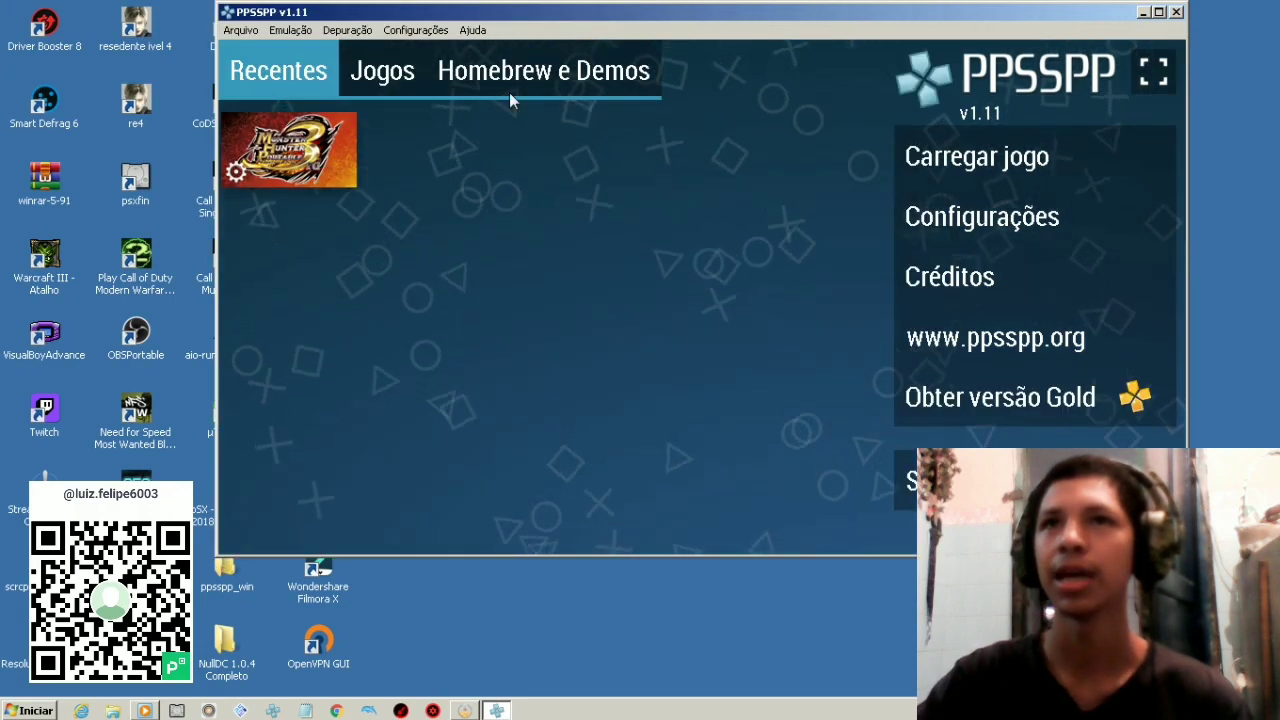
{"action": "left_click", "coordinate": [320, 150]}
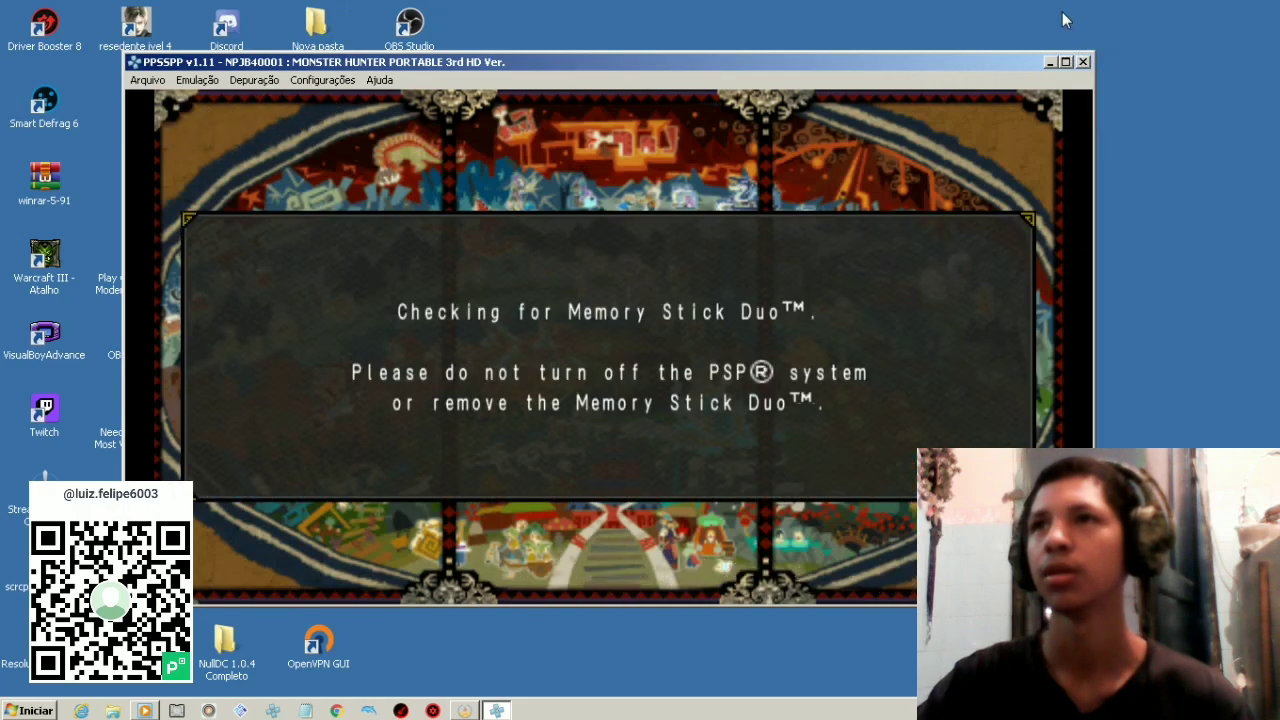
{"action": "left_click", "coordinate": [1064, 20]}
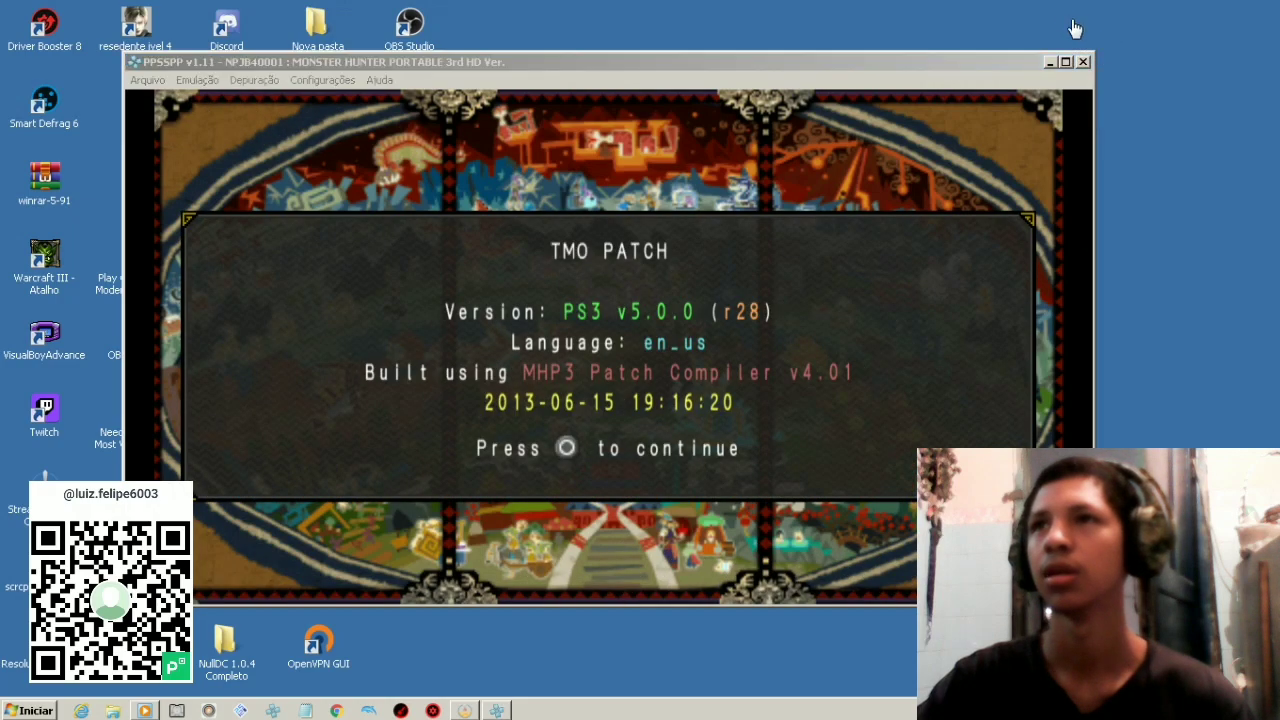
{"action": "left_click", "coordinate": [948, 195]}
{"action": "left_click", "coordinate": [1261, 46]}
{"action": "key", "text": "x"}
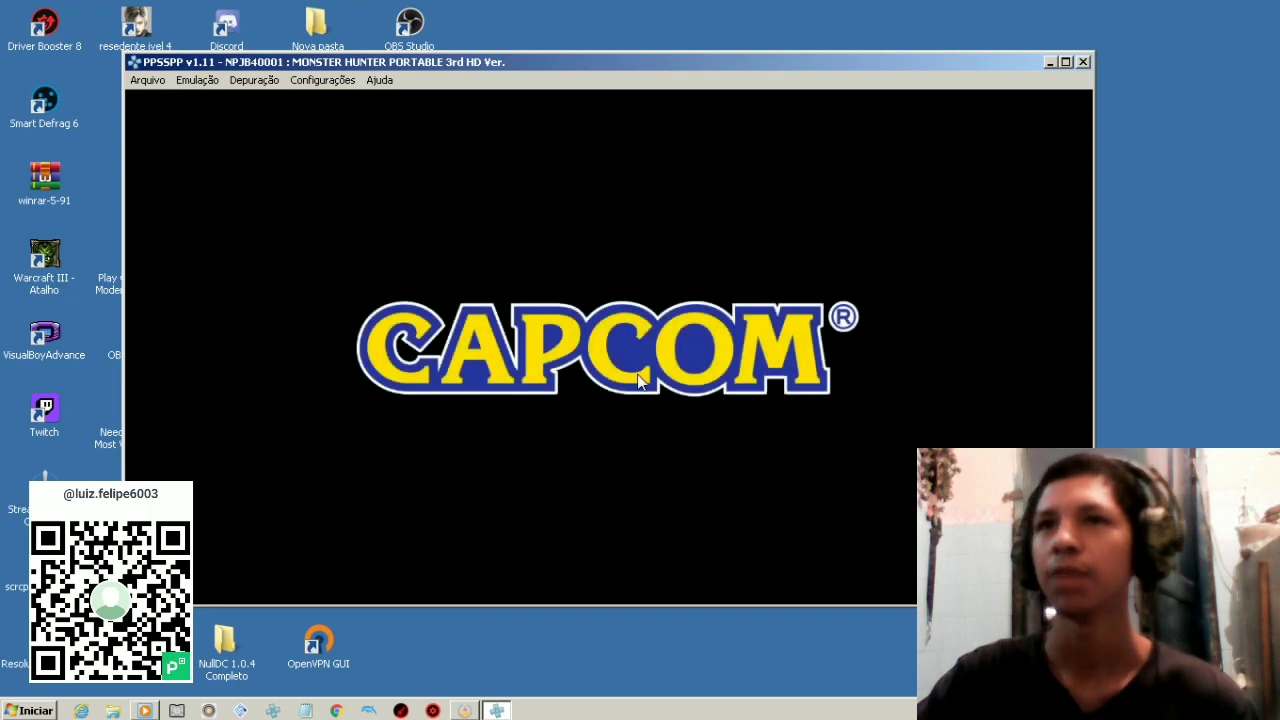
- Check the Controles section of the emulator settings and return to the running game
{"action": "left_click", "coordinate": [323, 80]}
{"action": "left_click", "coordinate": [365, 196]}
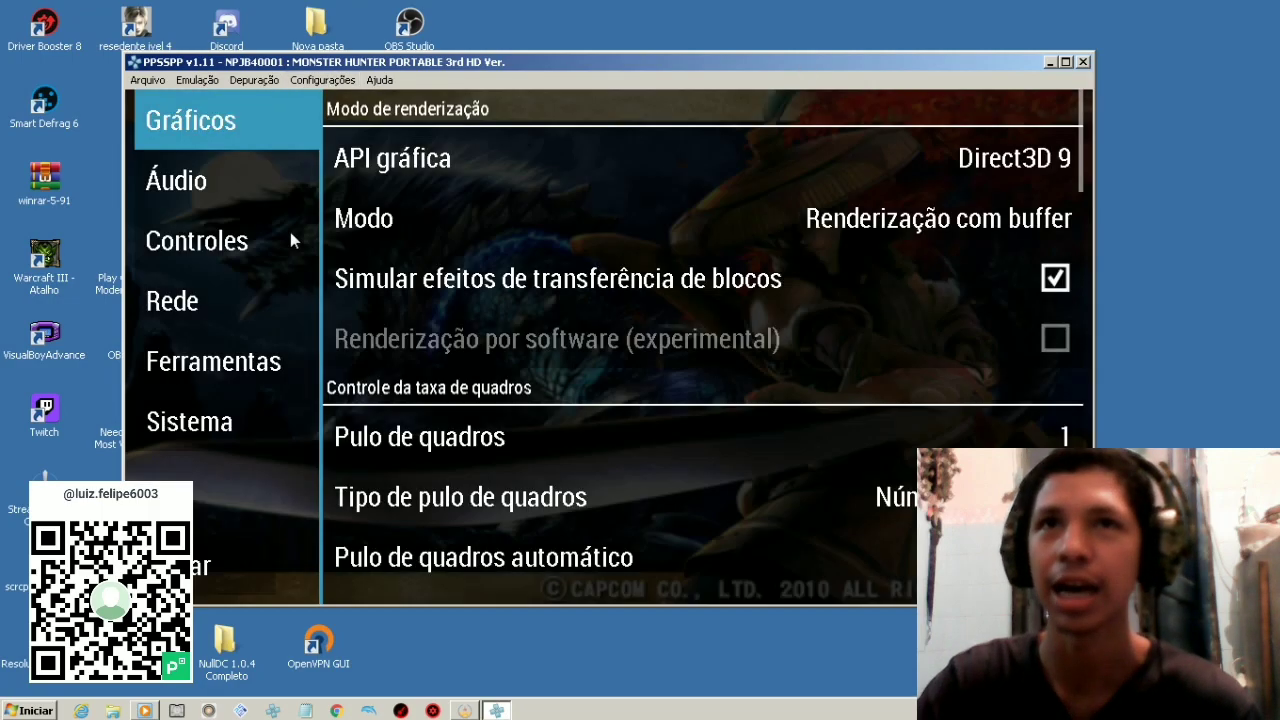
{"action": "left_click", "coordinate": [243, 248]}
{"action": "left_click", "coordinate": [205, 562]}
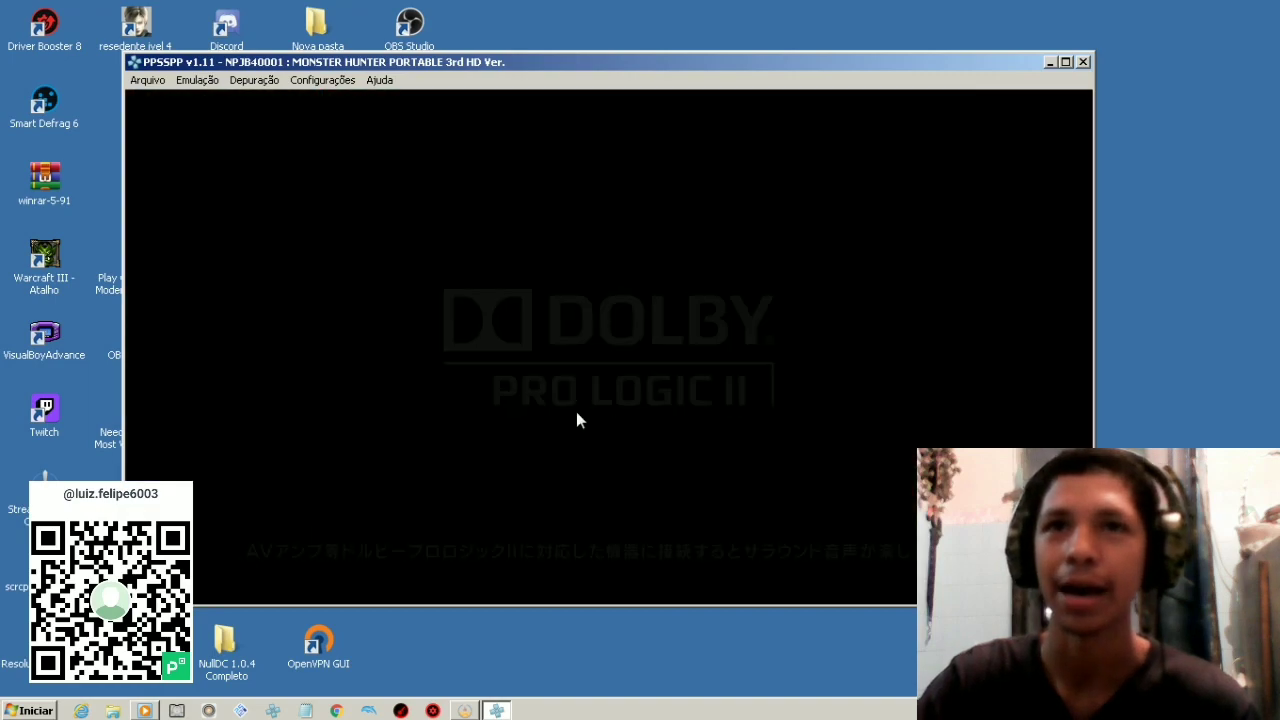
- Show the game in full screen and load the first saved character through Continue
{"action": "double_click", "coordinate": [577, 420]}
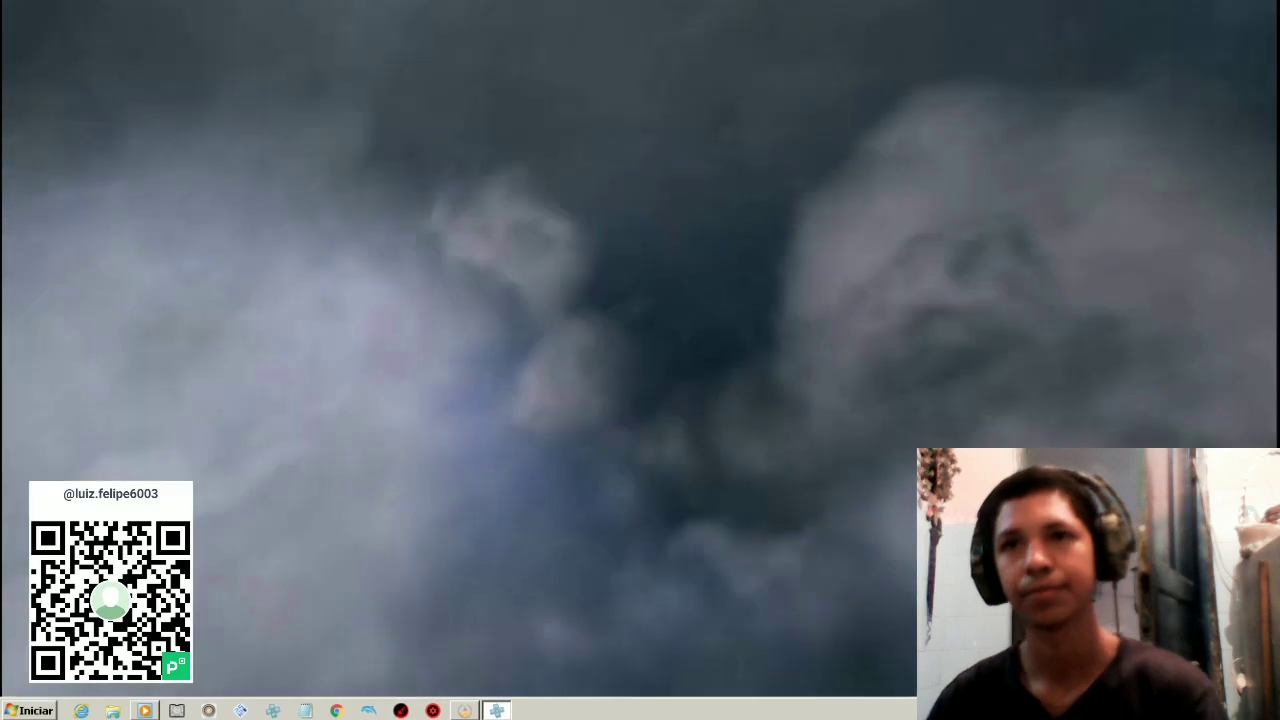
{"action": "key", "text": "Escape"}
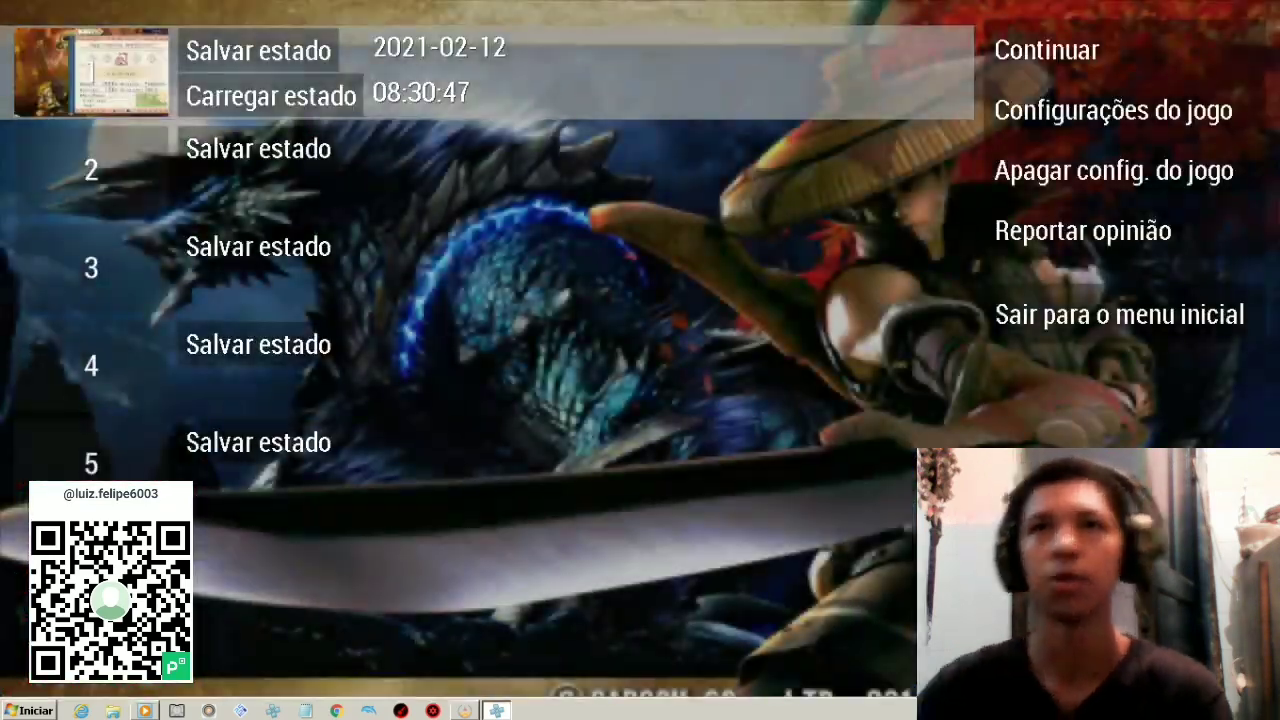
{"action": "key", "text": "Escape"}
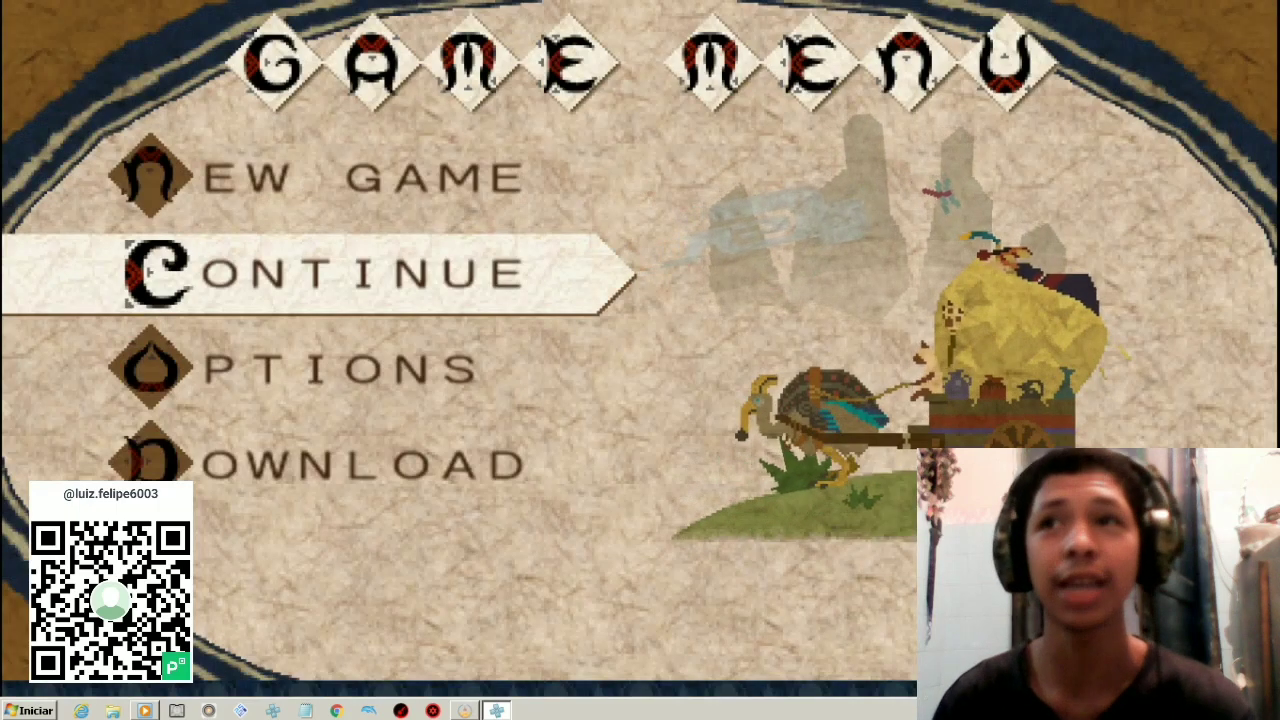
{"action": "key", "text": "x"}
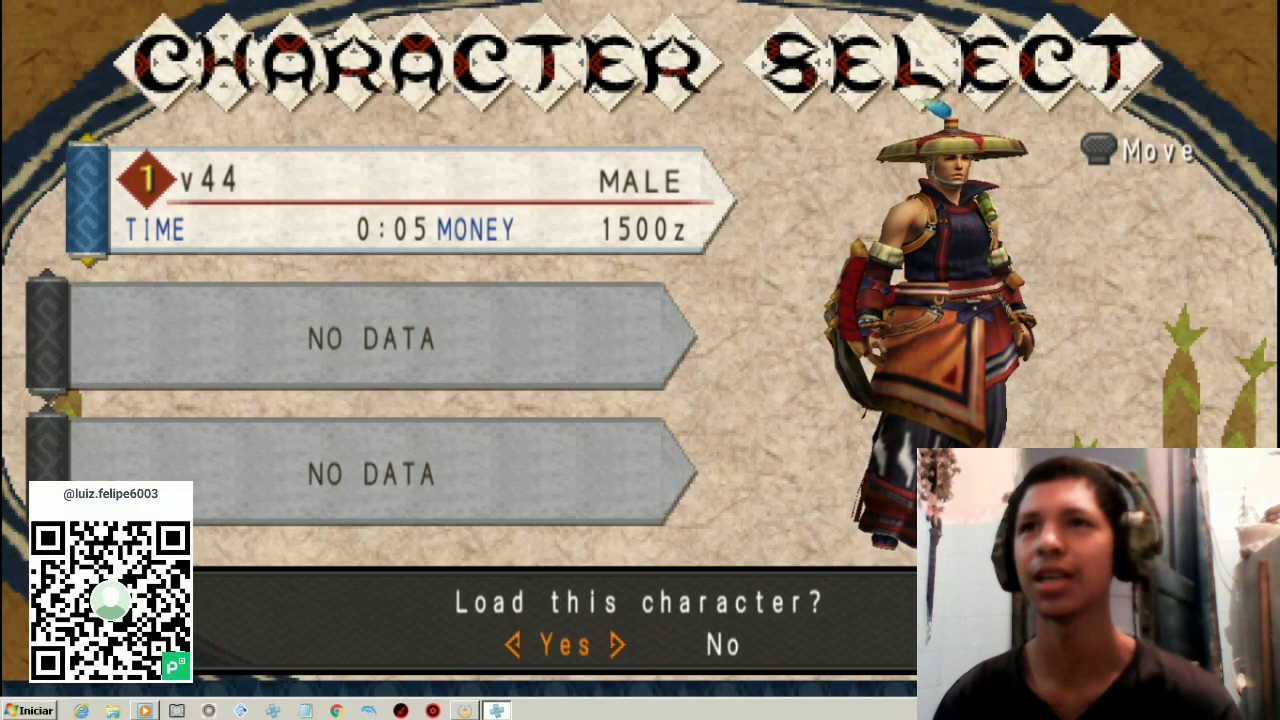
{"action": "key", "text": "x"}
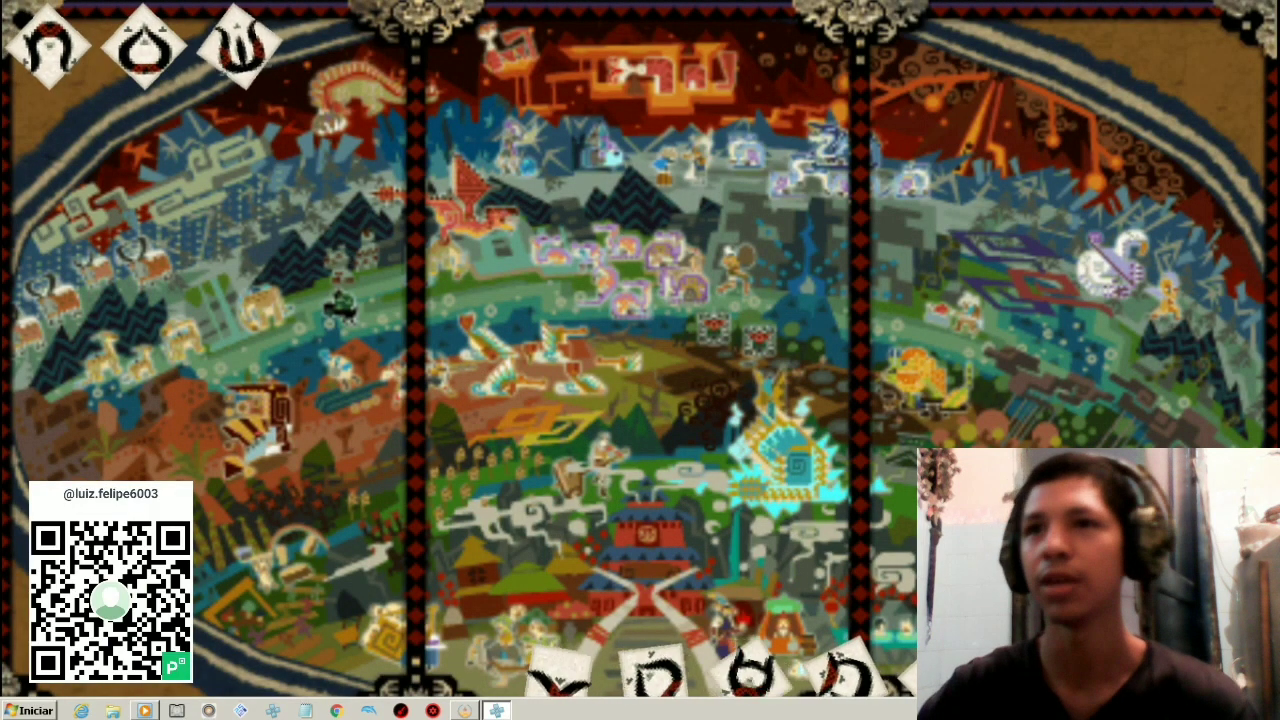
- Switch the running game from full screen to a maximized window
{"action": "double_click", "coordinate": [766, 49]}
{"action": "double_click", "coordinate": [776, 72]}
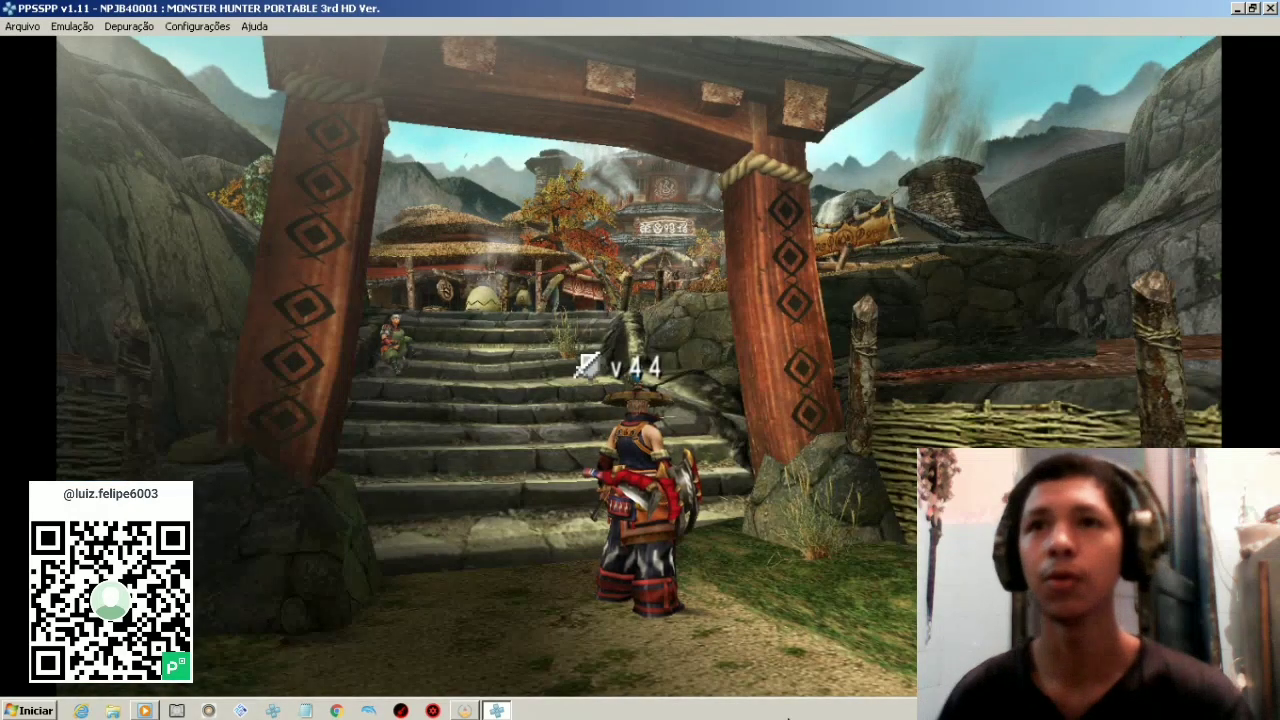
{"action": "key", "text": "Escape"}
{"action": "key", "text": "Escape"}
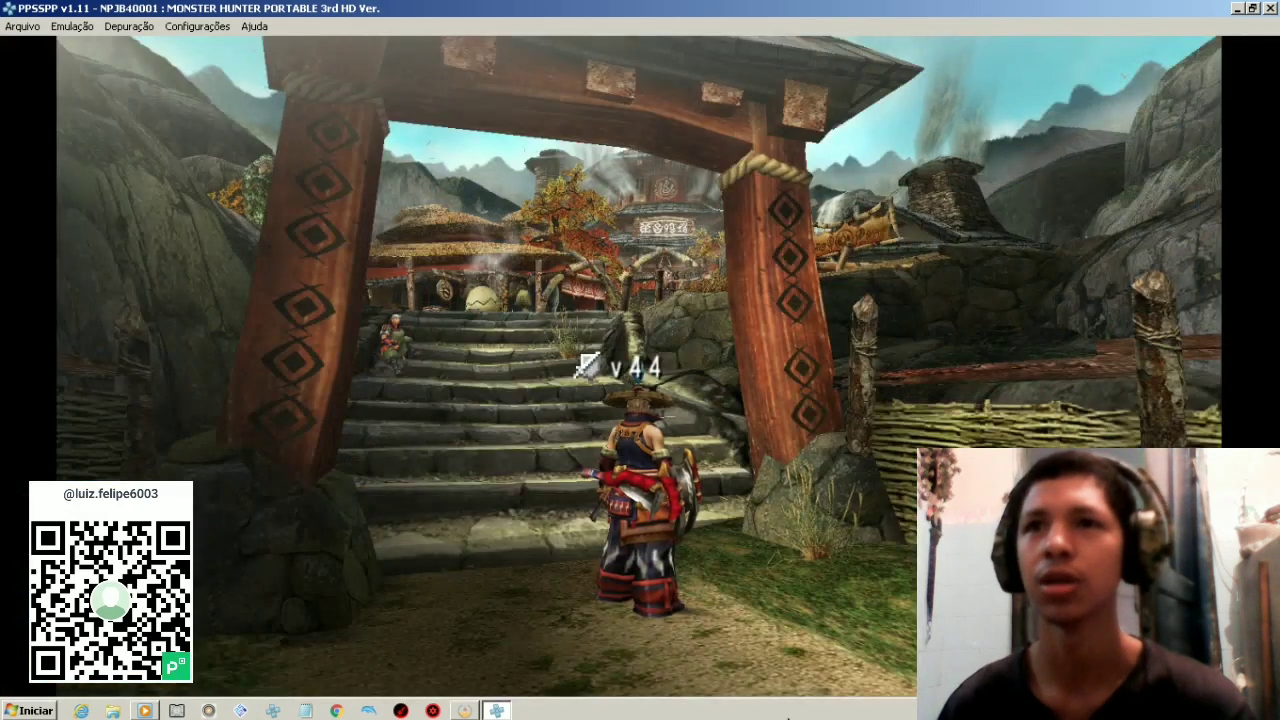
- Walk the character up the village steps to the blacksmith and open the Weaponcraft weapon types
{"action": "key", "text": "i"}
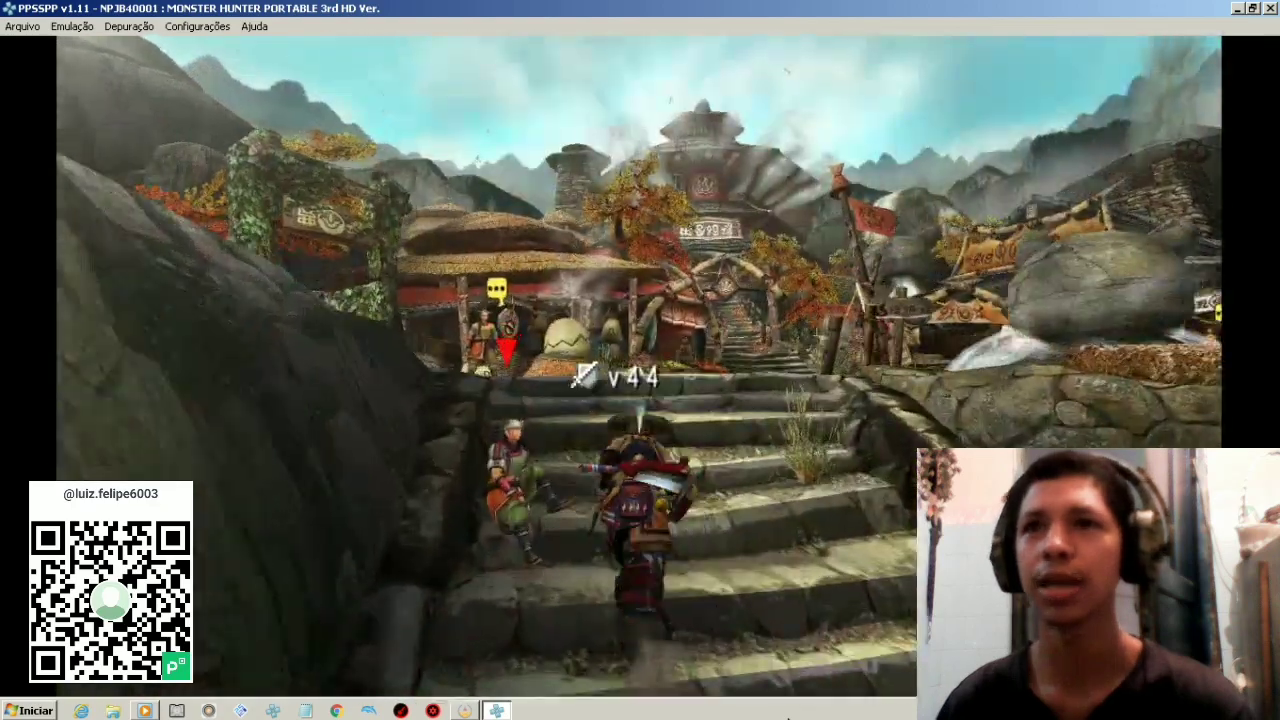
{"action": "key", "text": "i"}
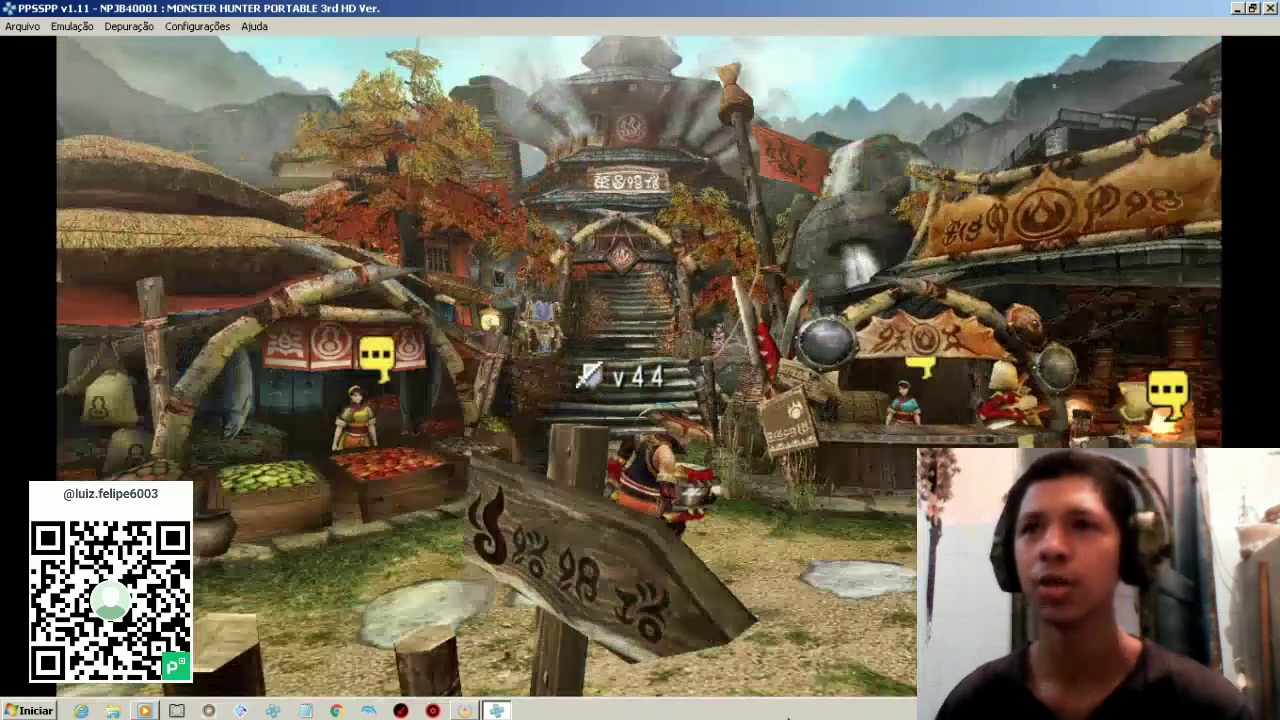
{"action": "key", "text": "x"}
{"action": "key", "text": "x"}
{"action": "key", "text": "x"}
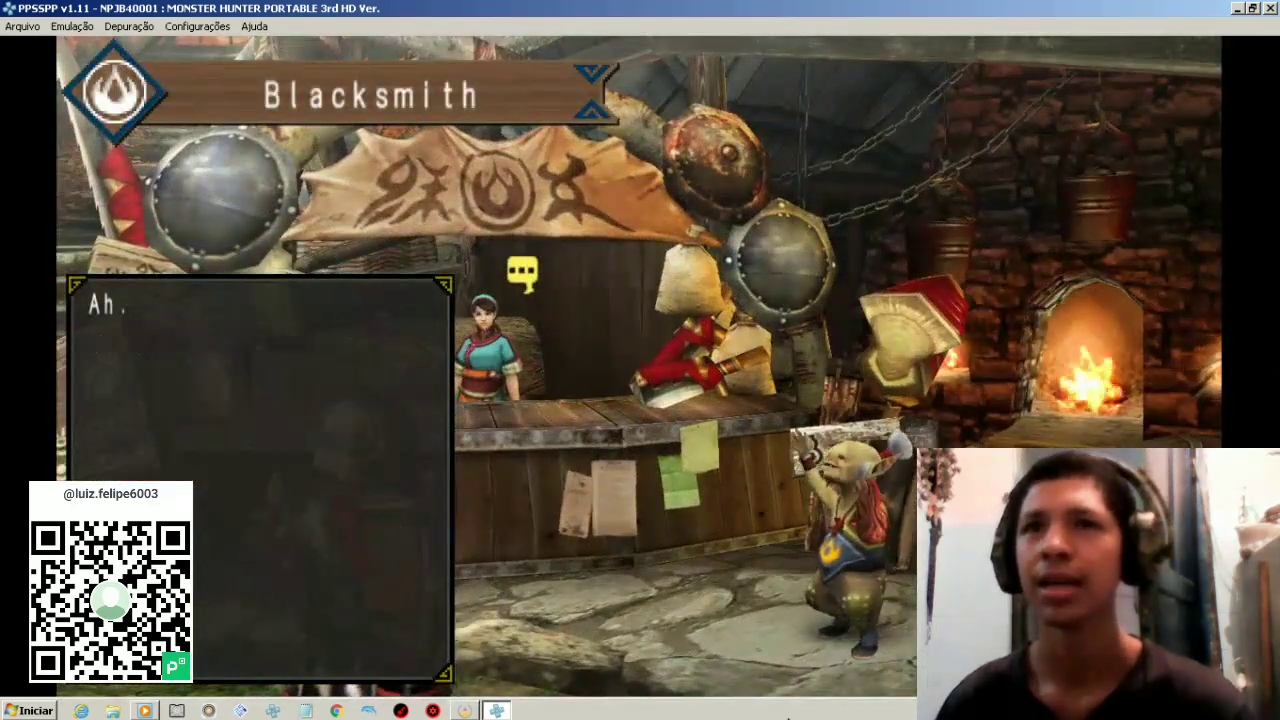
{"action": "key", "text": "x"}
{"action": "key", "text": "x"}
{"action": "key", "text": "x"}
{"action": "key", "text": "x"}
{"action": "key", "text": "x"}
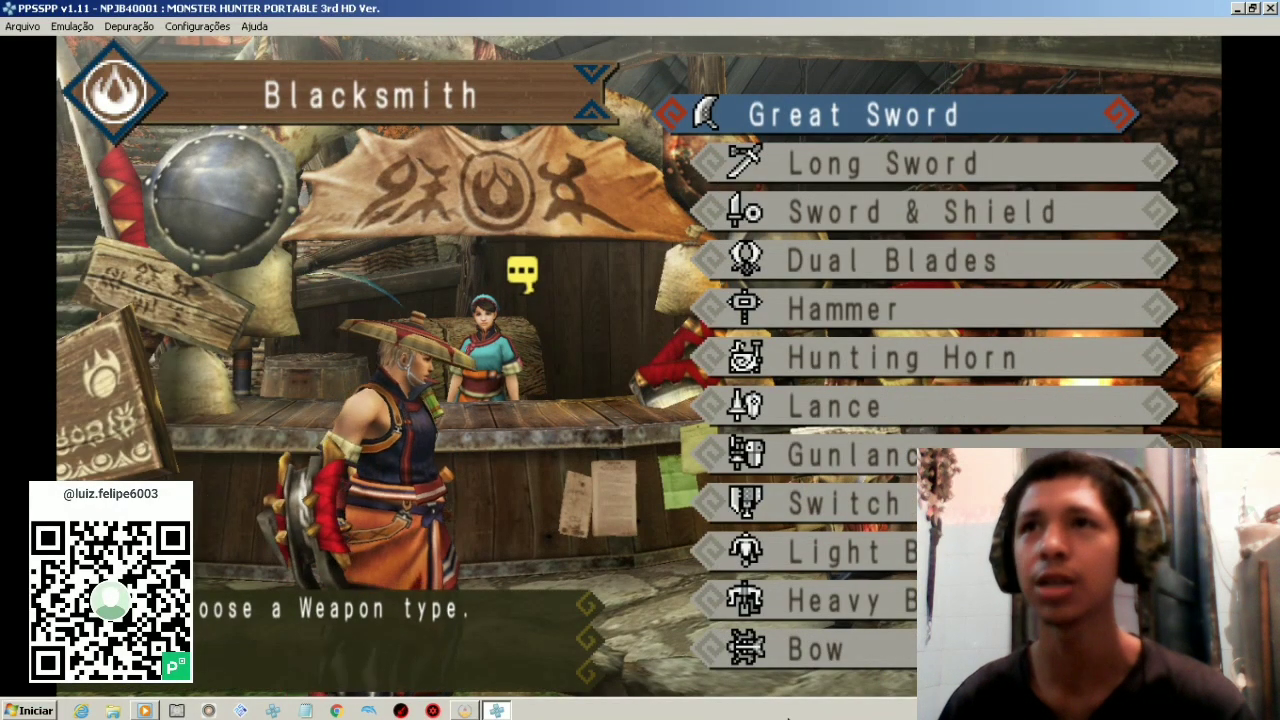
- Browse through the blacksmith's weapon types to check how smoothly the menu runs, and leave the blacksmith
{"action": "key", "text": "Down"}
{"action": "key", "text": "Down"}
{"action": "key", "text": "Down"}
{"action": "key", "text": "Down"}
{"action": "key", "text": "Down"}
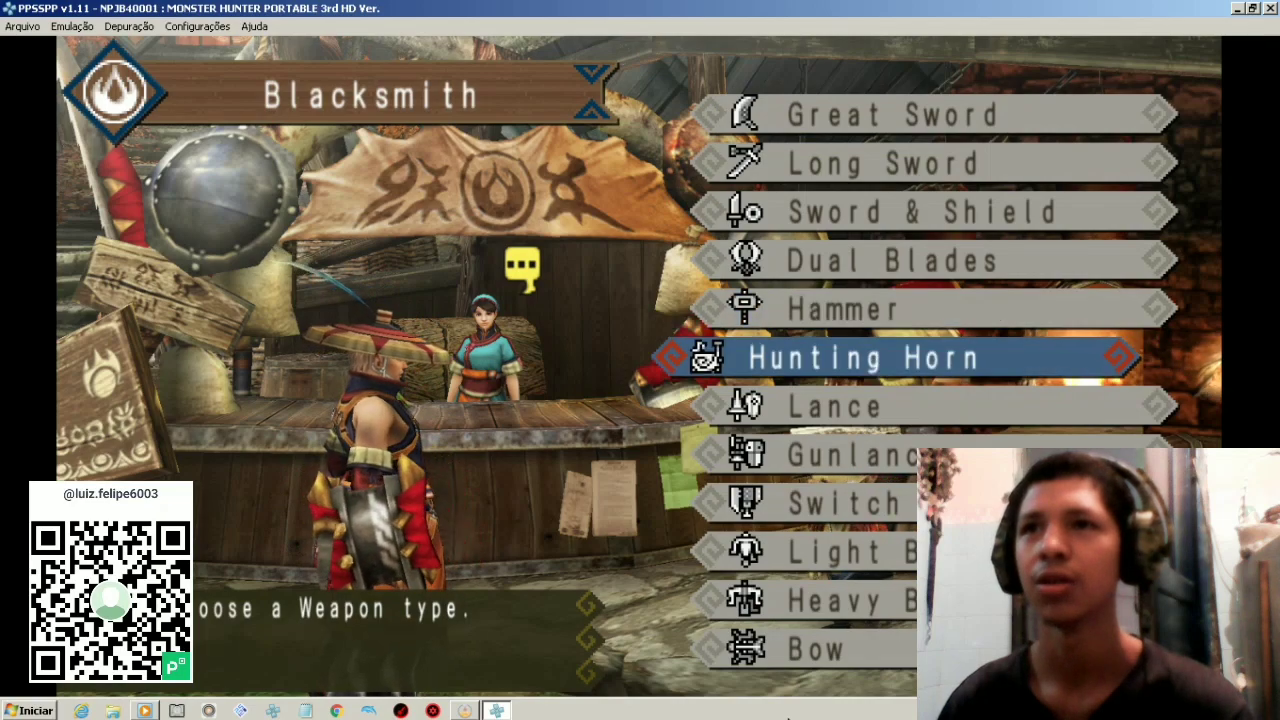
{"action": "key", "text": "Down"}
{"action": "key", "text": "Down"}
{"action": "key", "text": "Down"}
{"action": "key", "text": "Down"}
{"action": "key", "text": "Down"}
{"action": "key", "text": "x"}
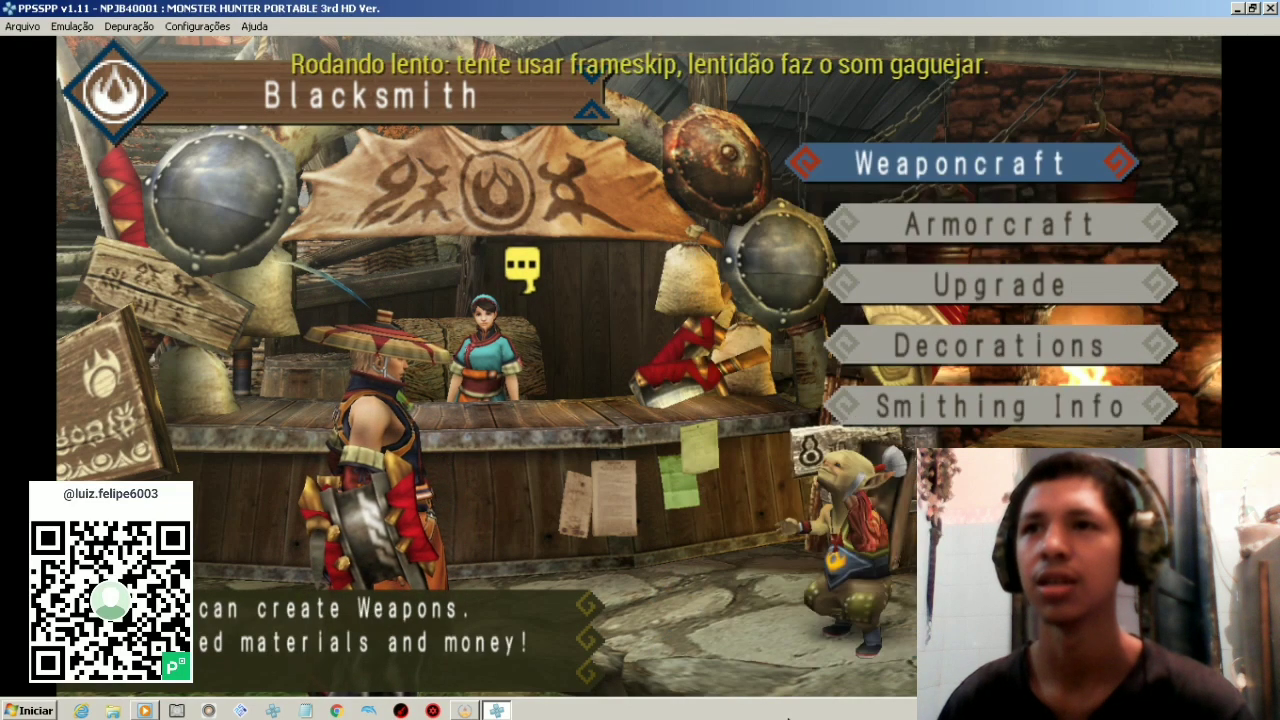
{"action": "key", "text": "x"}
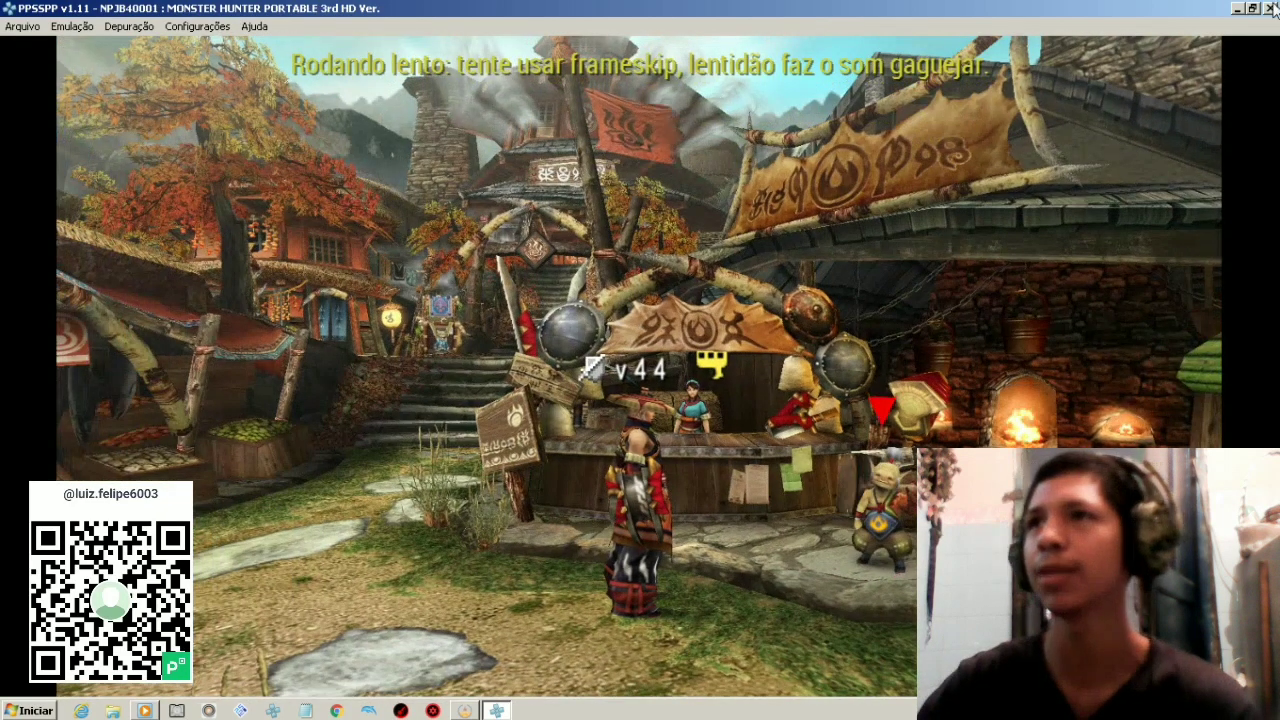
- Close this emulator and start Monster Hunter Portable 3rd HD in a maximized PPSSPP v1.10.3 window
{"action": "key", "text": "alt+F4"}
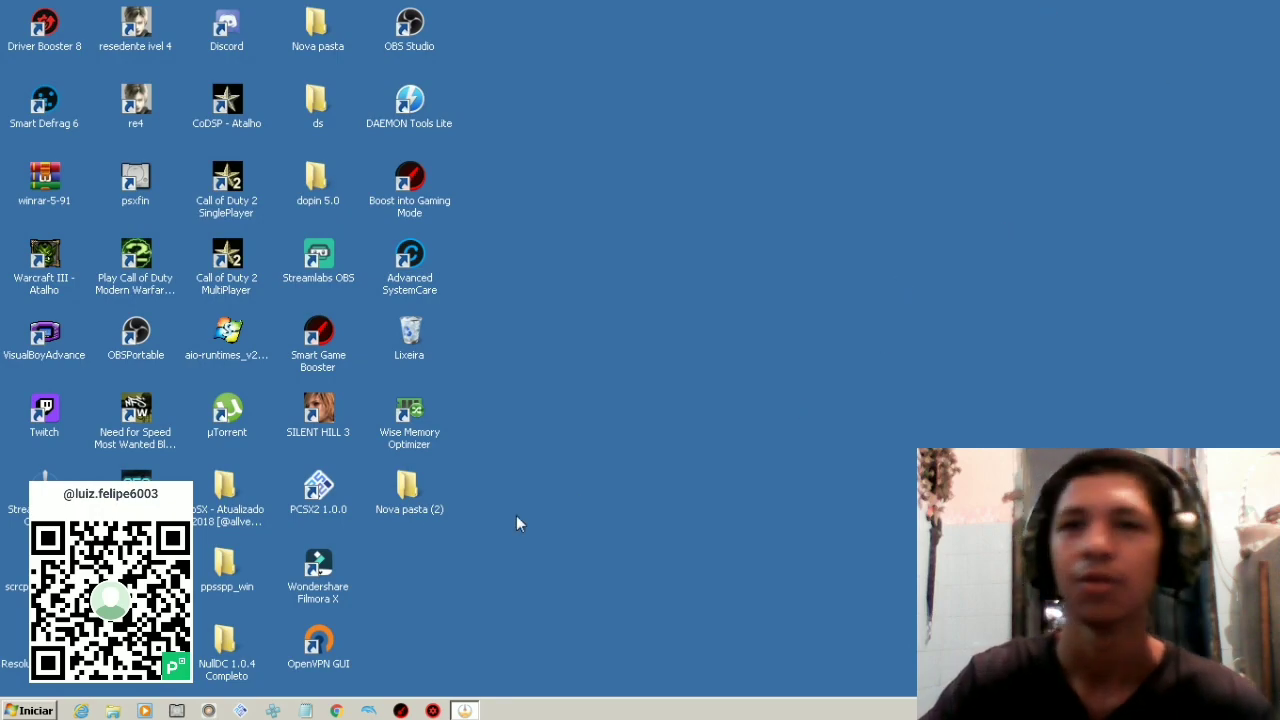
{"action": "left_click", "coordinate": [271, 710]}
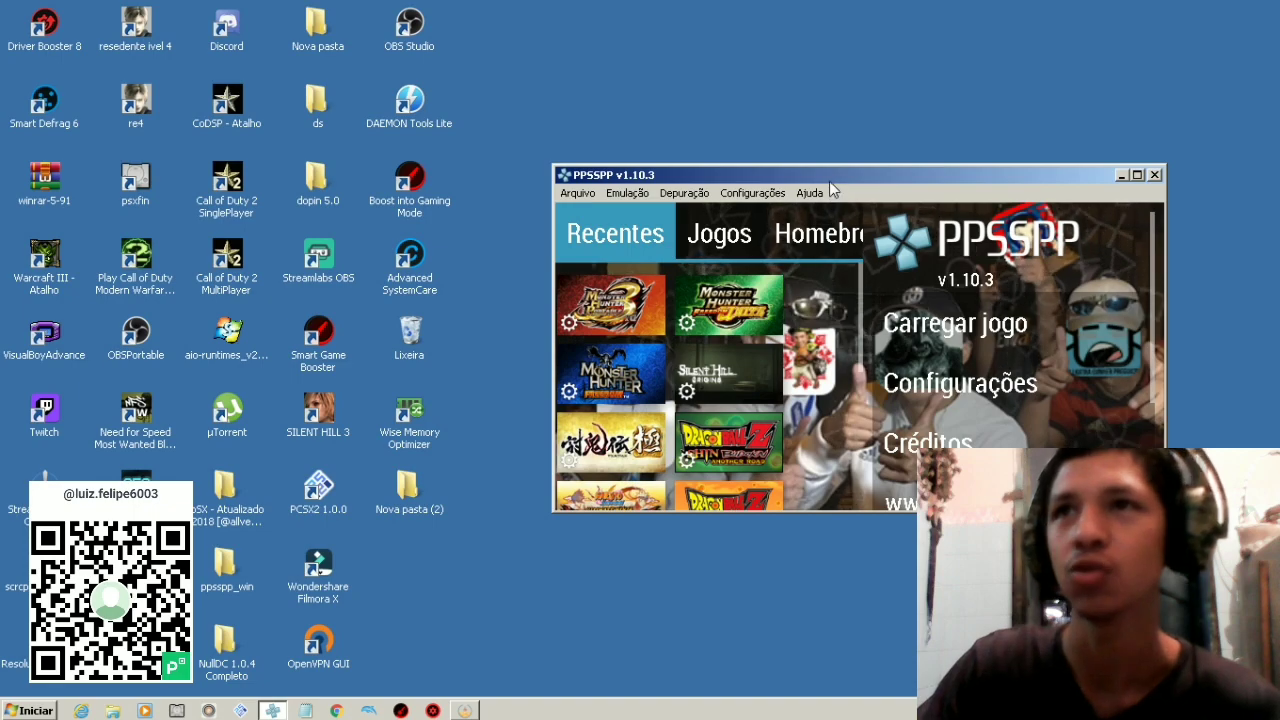
{"action": "double_click", "coordinate": [829, 181]}
{"action": "left_click", "coordinate": [43, 165]}
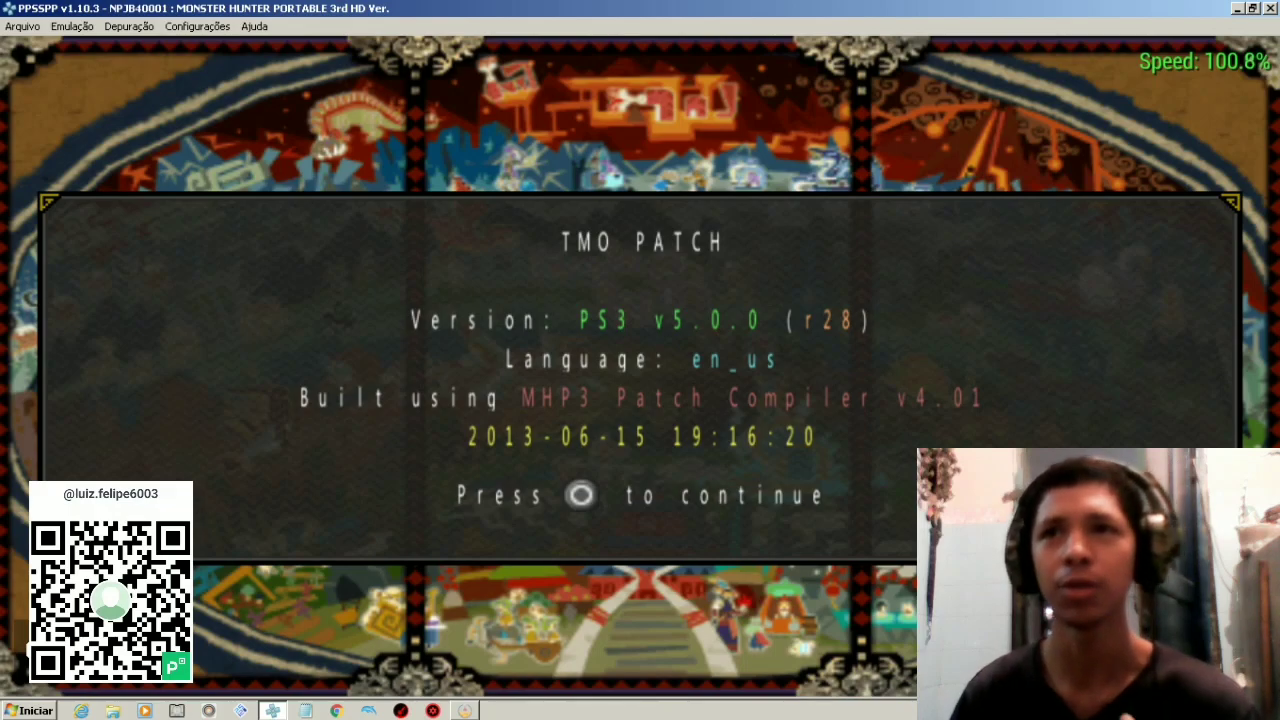
- Skip the TMO Patch notice and fast-forward through the intro to load the first saved character
{"action": "key", "text": "x"}
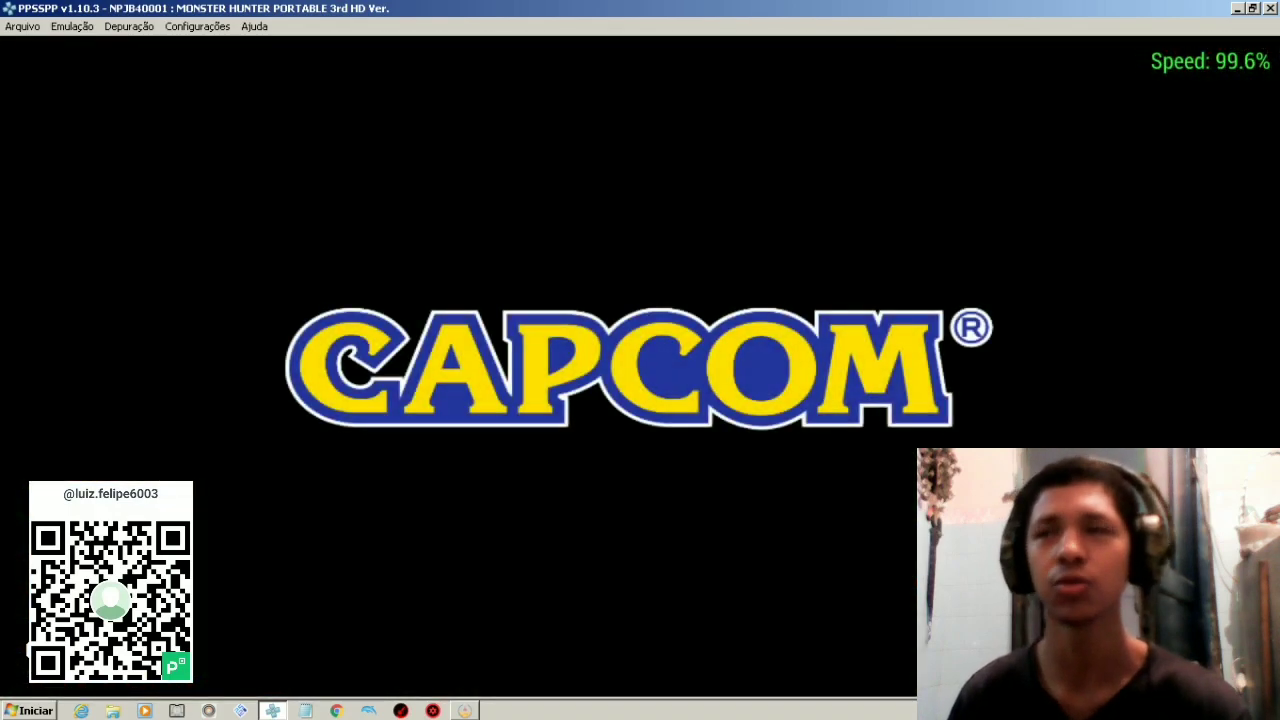
{"action": "key", "text": "Tab"}
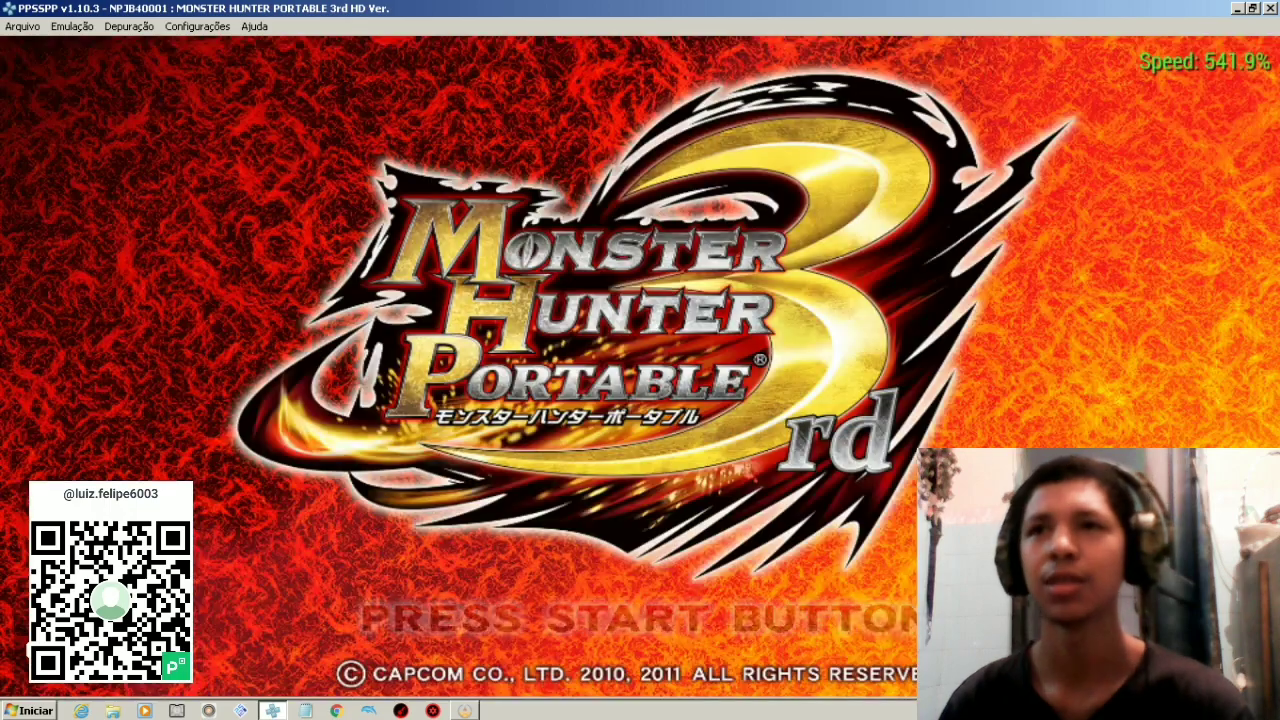
{"action": "key", "text": "space"}
{"action": "key", "text": "x"}
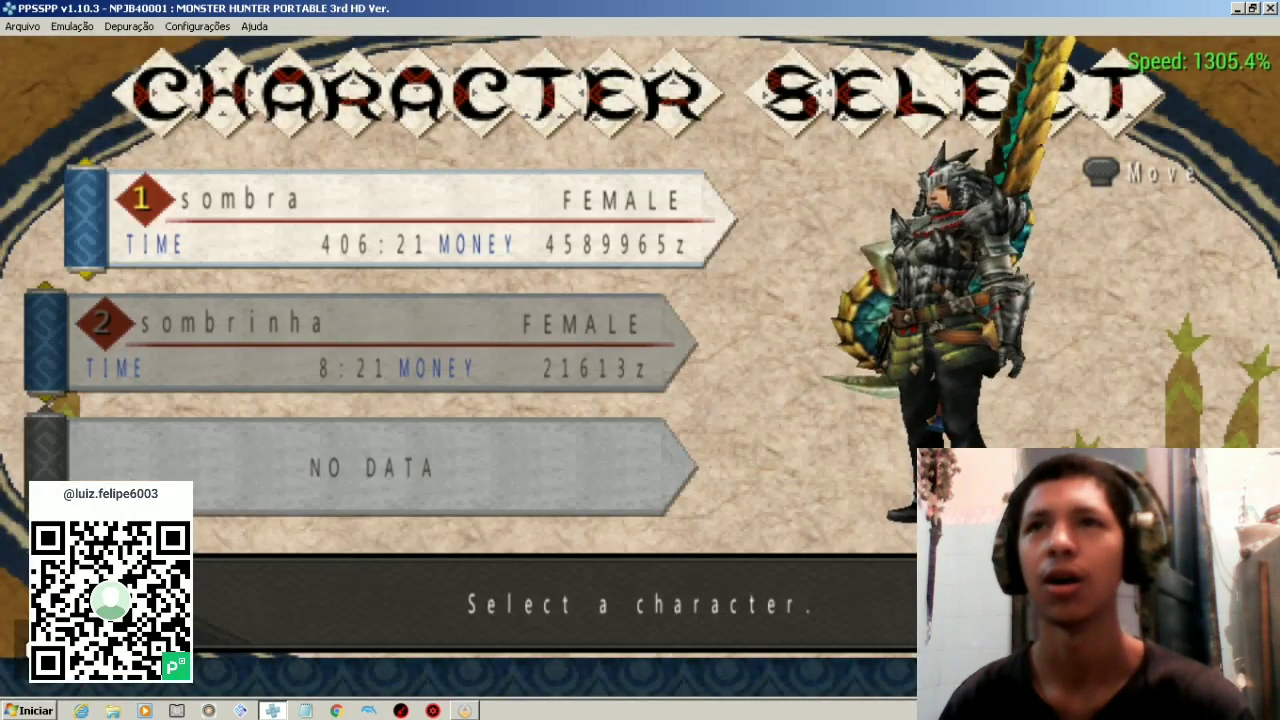
{"action": "key", "text": "x"}
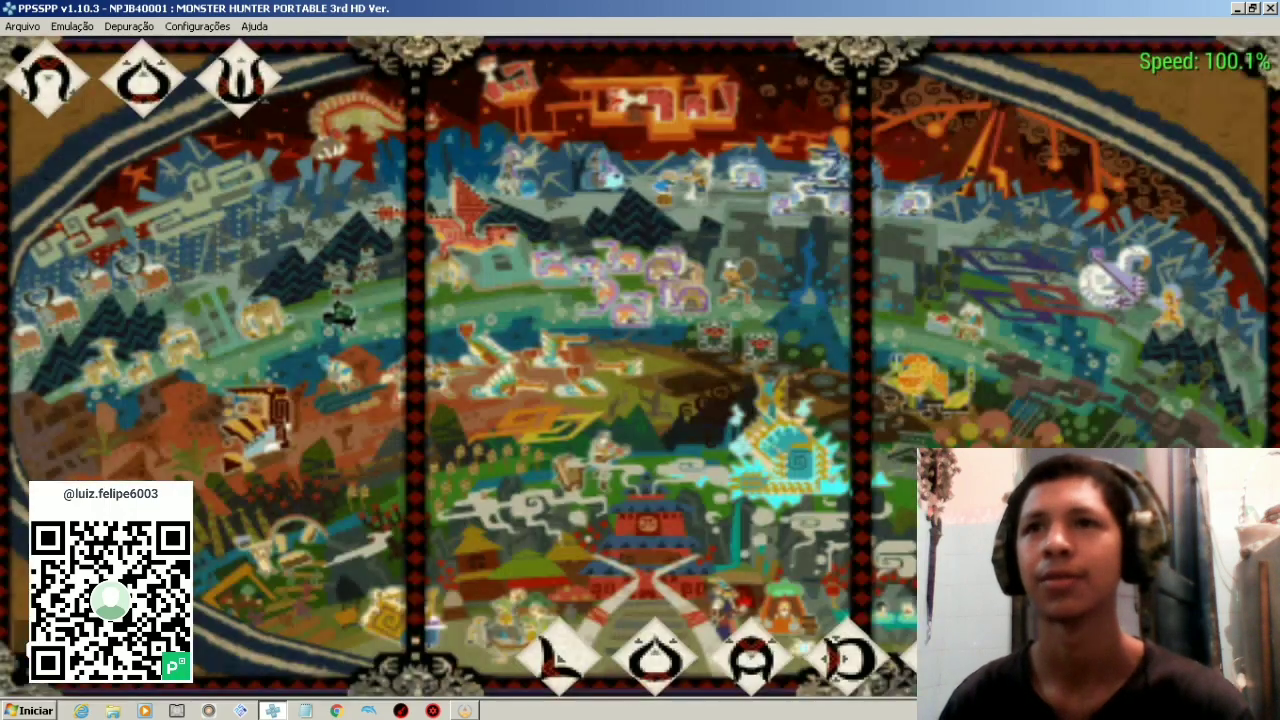
- Fast-forward the loading, walk to the village blacksmith and open the Great Sword list in Weaponcraft
{"action": "key", "text": "Tab"}
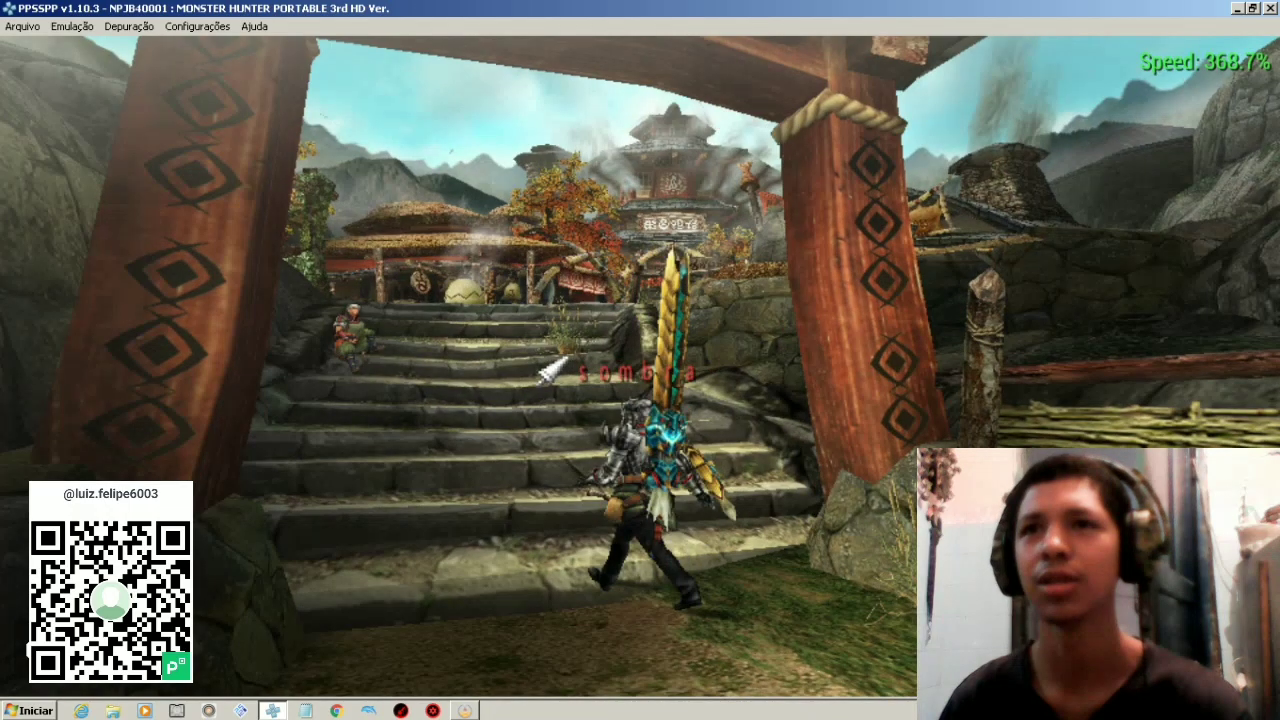
{"action": "key", "text": "Tab"}
{"action": "key", "text": "w"}
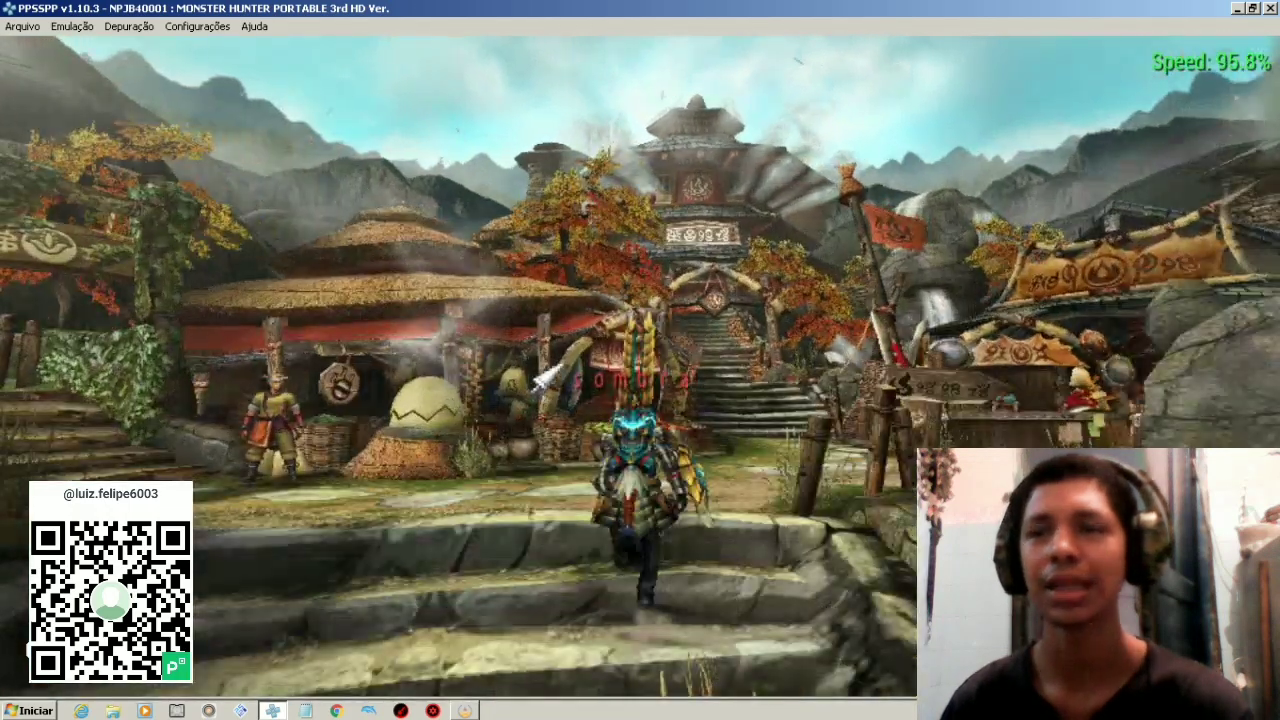
{"action": "key", "text": "w"}
{"action": "key", "text": "x"}
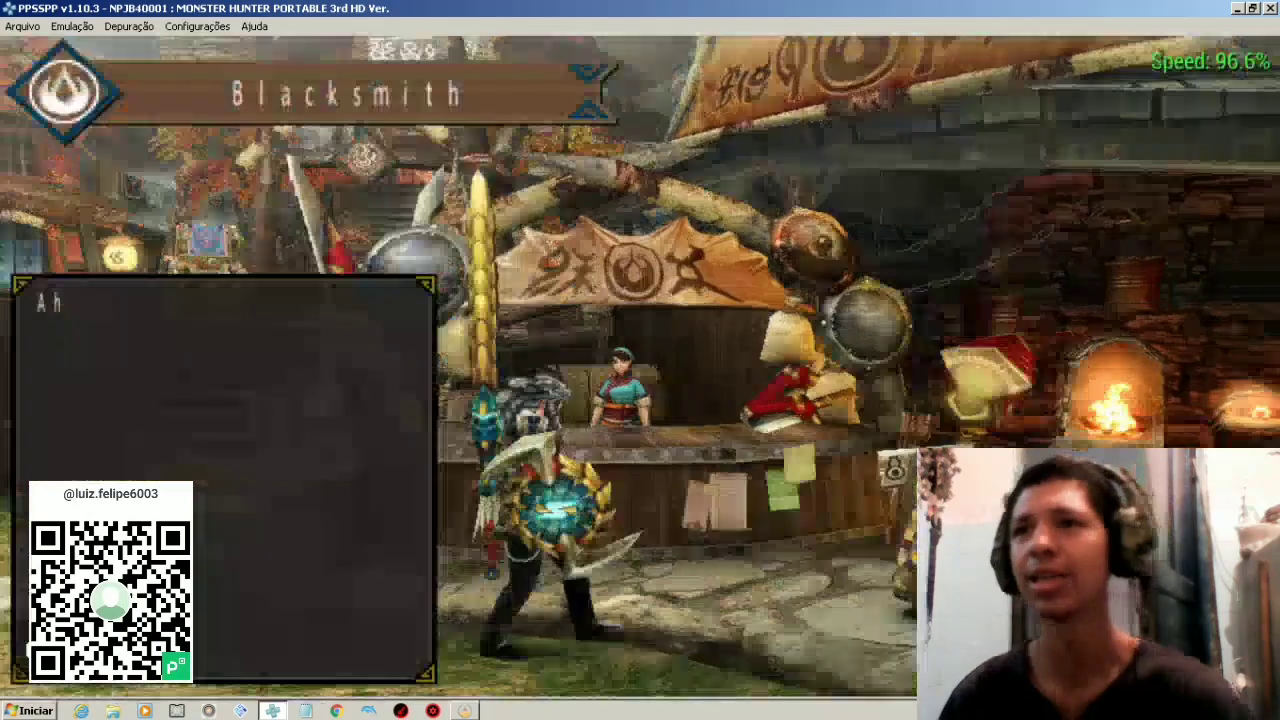
{"action": "key", "text": "x"}
{"action": "key", "text": "x"}
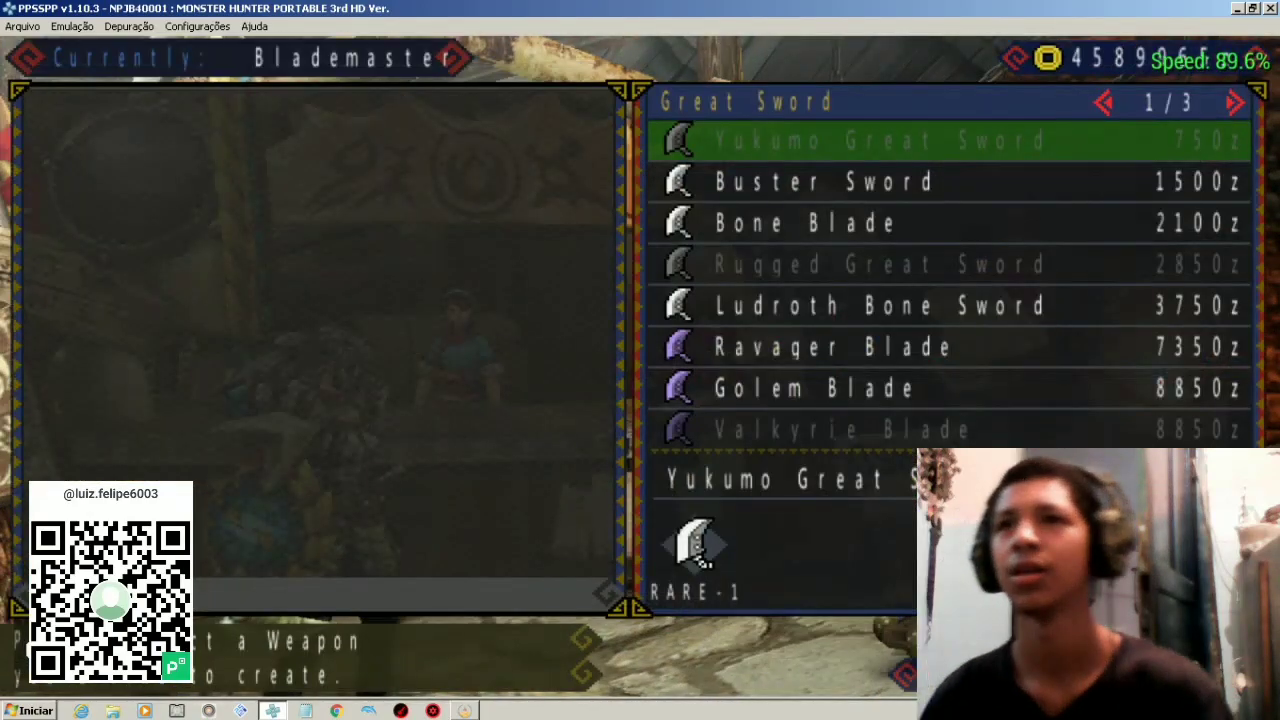
- Return to the weapon types and browse the whole list to compare how smoothly the menu runs
{"action": "key", "text": "z"}
{"action": "key", "text": "Down"}
{"action": "key", "text": "Down"}
{"action": "key", "text": "Down"}
{"action": "key", "text": "Down"}
{"action": "key", "text": "Down"}
{"action": "key", "text": "Down"}
{"action": "key", "text": "Down"}
{"action": "key", "text": "Down"}
{"action": "key", "text": "Down"}
{"action": "key", "text": "Down"}
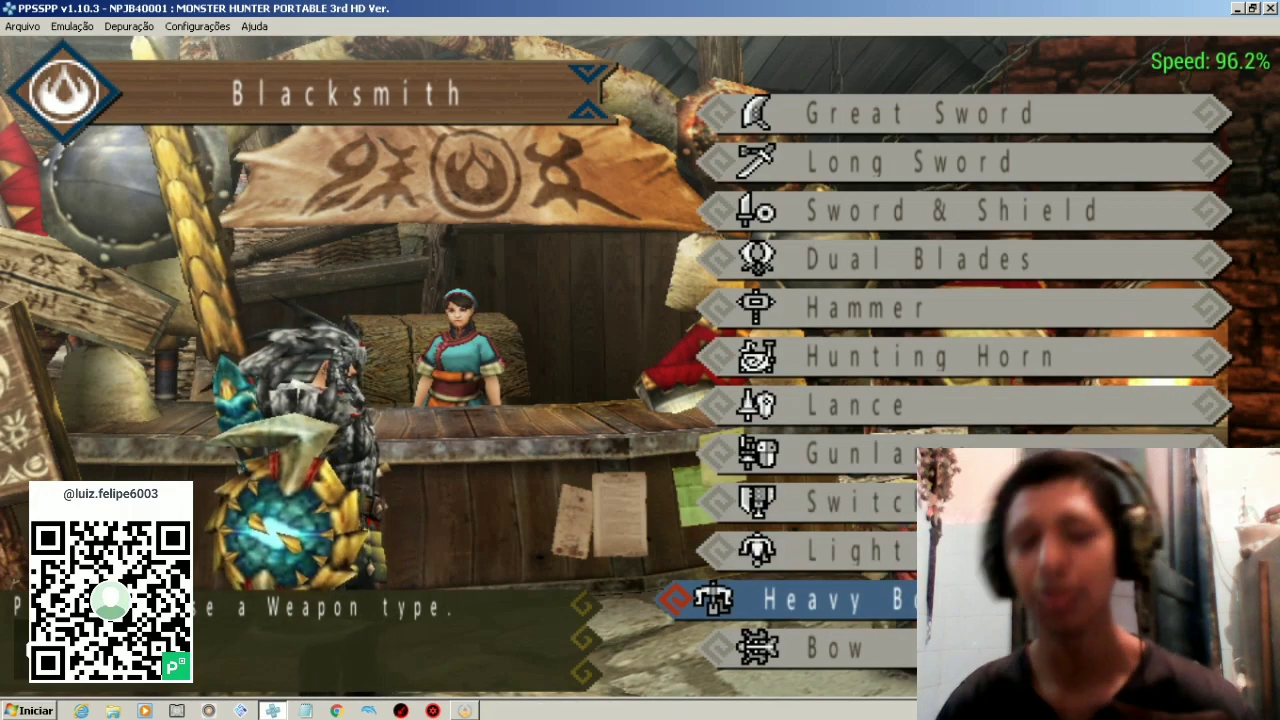
{"action": "key", "text": "Down"}
{"action": "key", "text": "Down"}
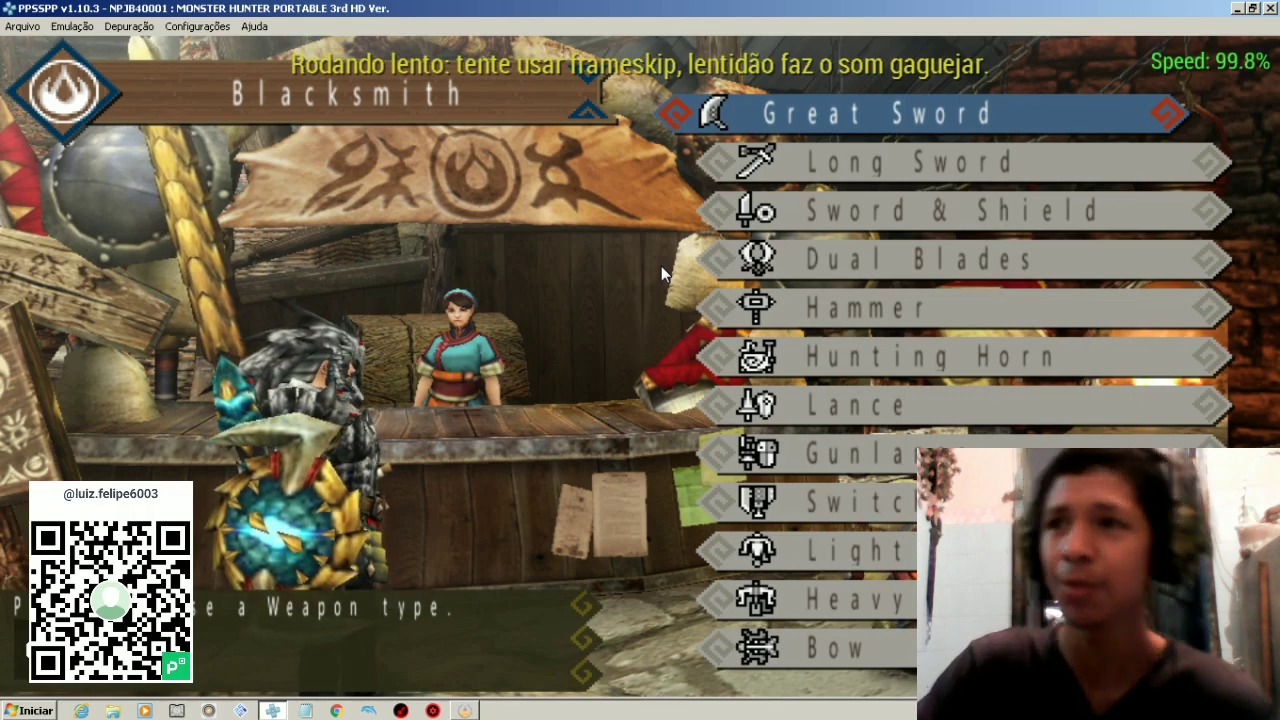
- Close PPSSPP v1.10.3 and launch PPSSPP v1.11 again
{"action": "left_click", "coordinate": [1271, 8]}
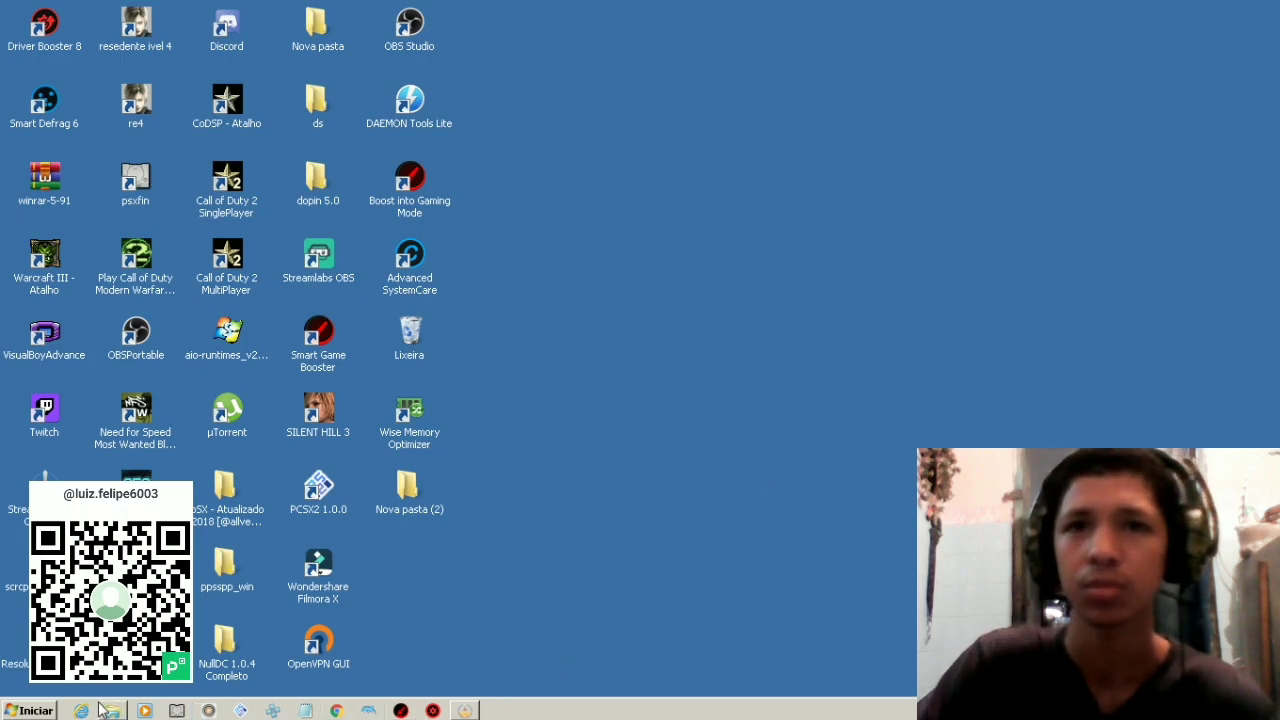
{"action": "left_click", "coordinate": [35, 710]}
{"action": "left_click", "coordinate": [108, 370]}
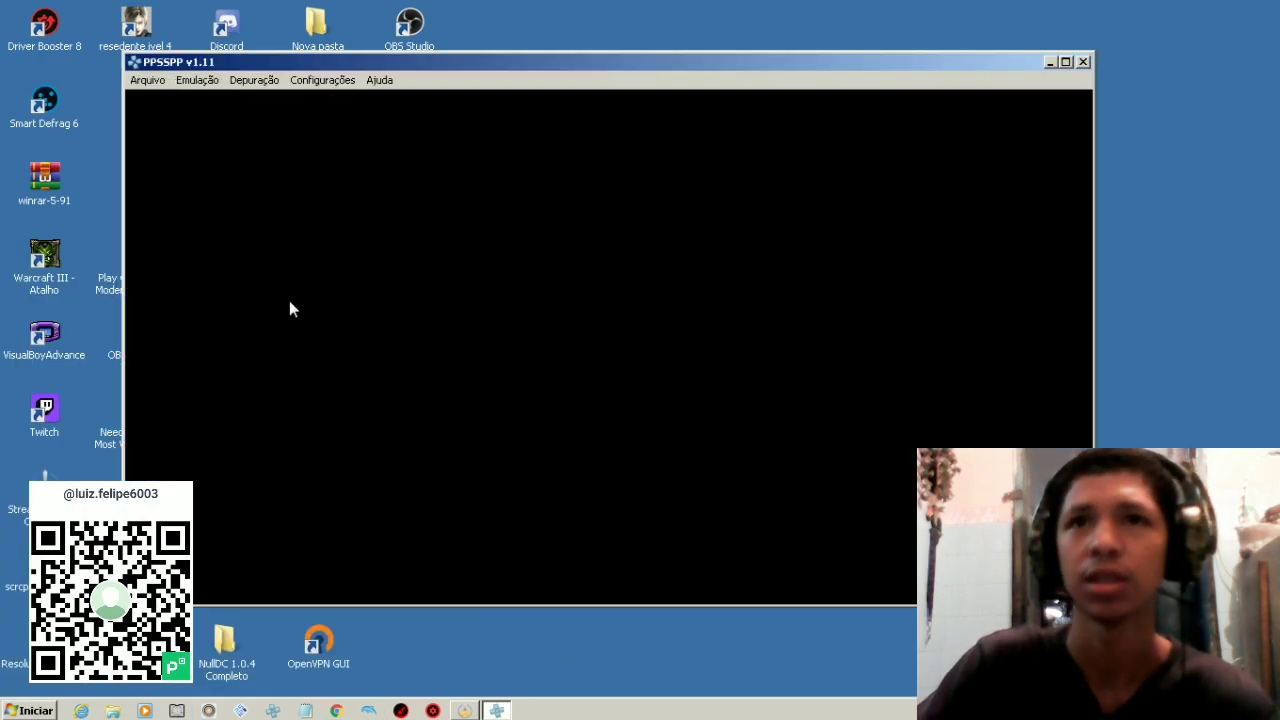
- Start Monster Hunter Portable 3rd HD in PPSSPP v1.11 and load the save state at the quest list
{"action": "key", "text": "Return"}
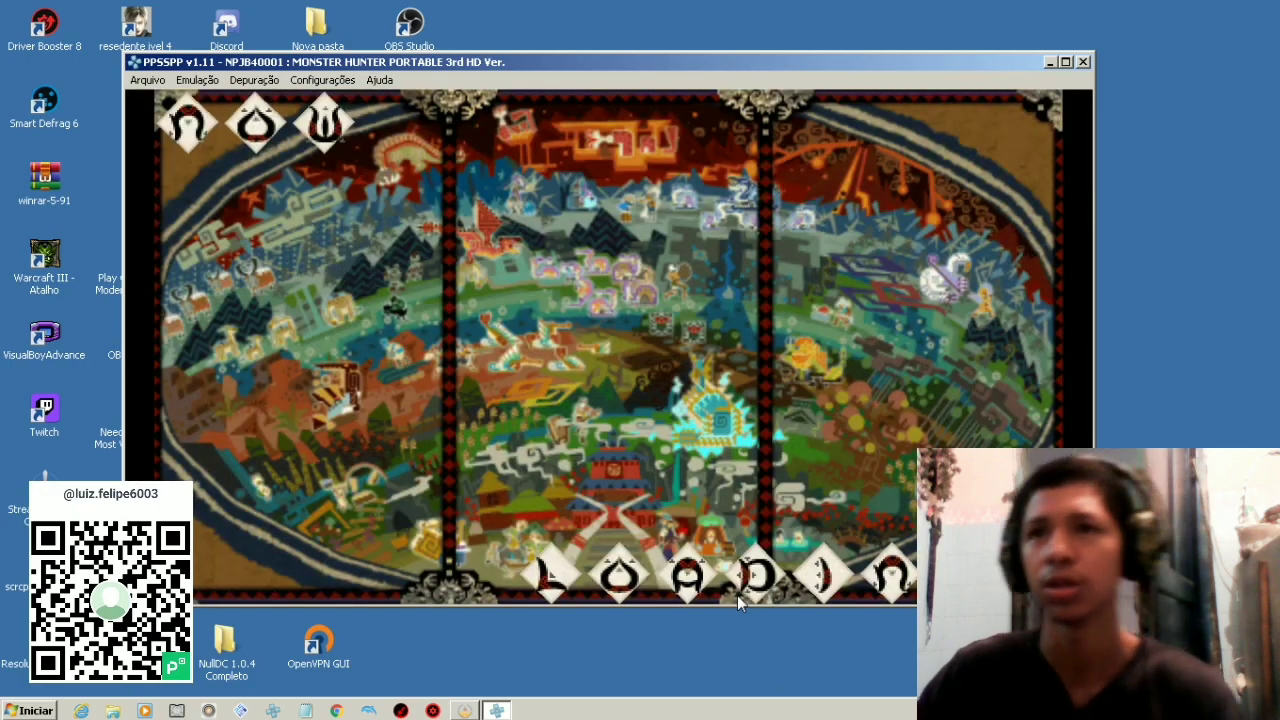
{"action": "key", "text": "Escape"}
{"action": "left_click", "coordinate": [447, 197]}
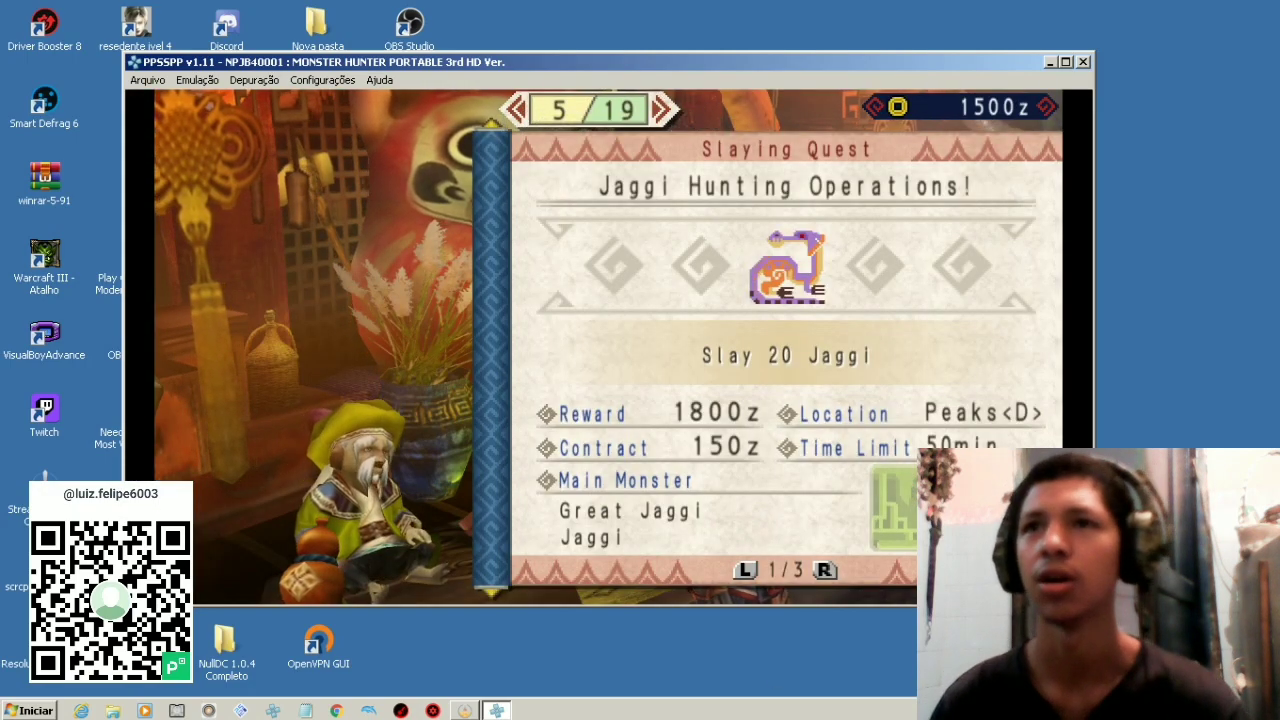
- Maximize the game window and browse back and forth through the village quests to judge how smoothly the pages change
{"action": "key", "text": "Left"}
{"action": "key", "text": "Left"}
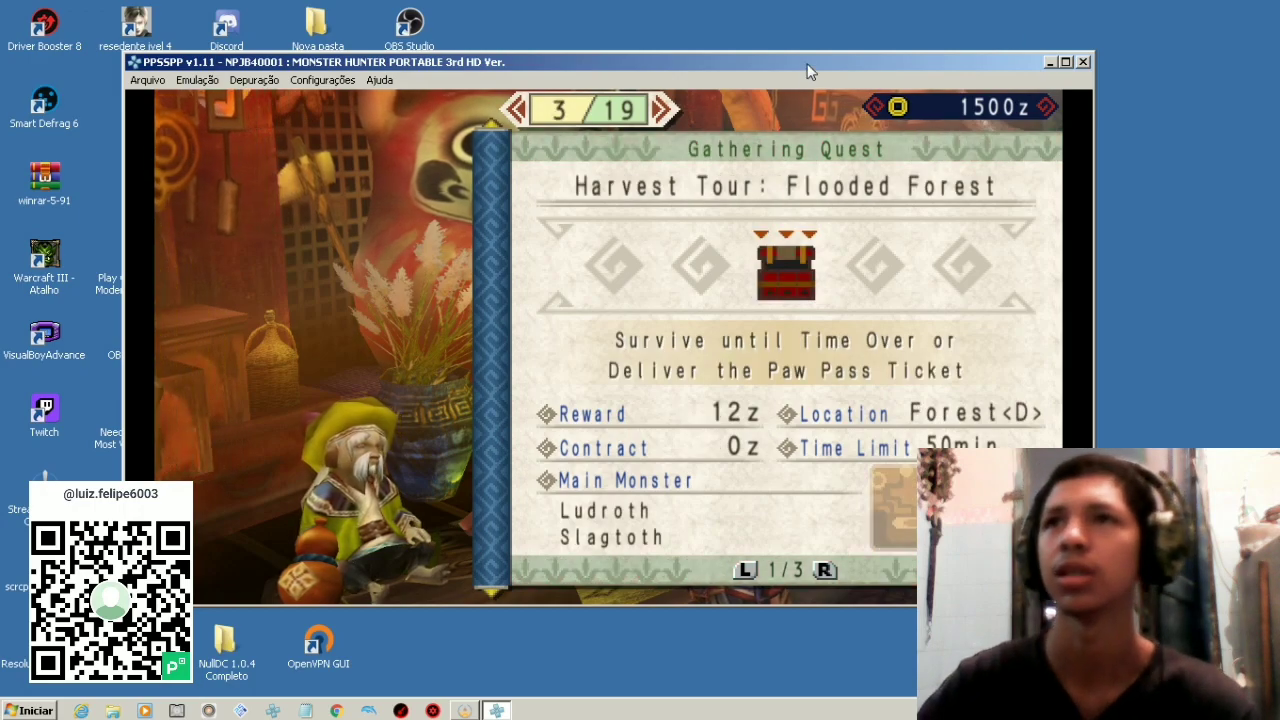
{"action": "double_click", "coordinate": [810, 72]}
{"action": "key", "text": "Right"}
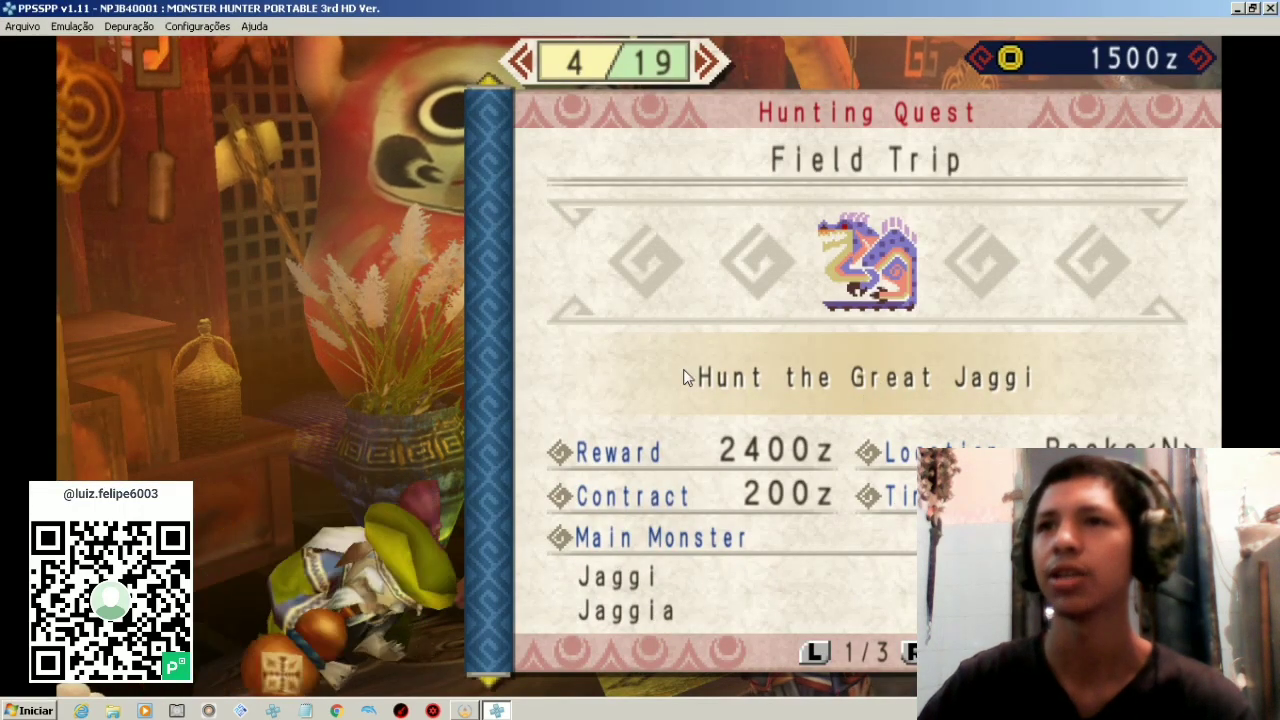
{"action": "key", "text": "Right"}
{"action": "key", "text": "Right"}
{"action": "key", "text": "Right"}
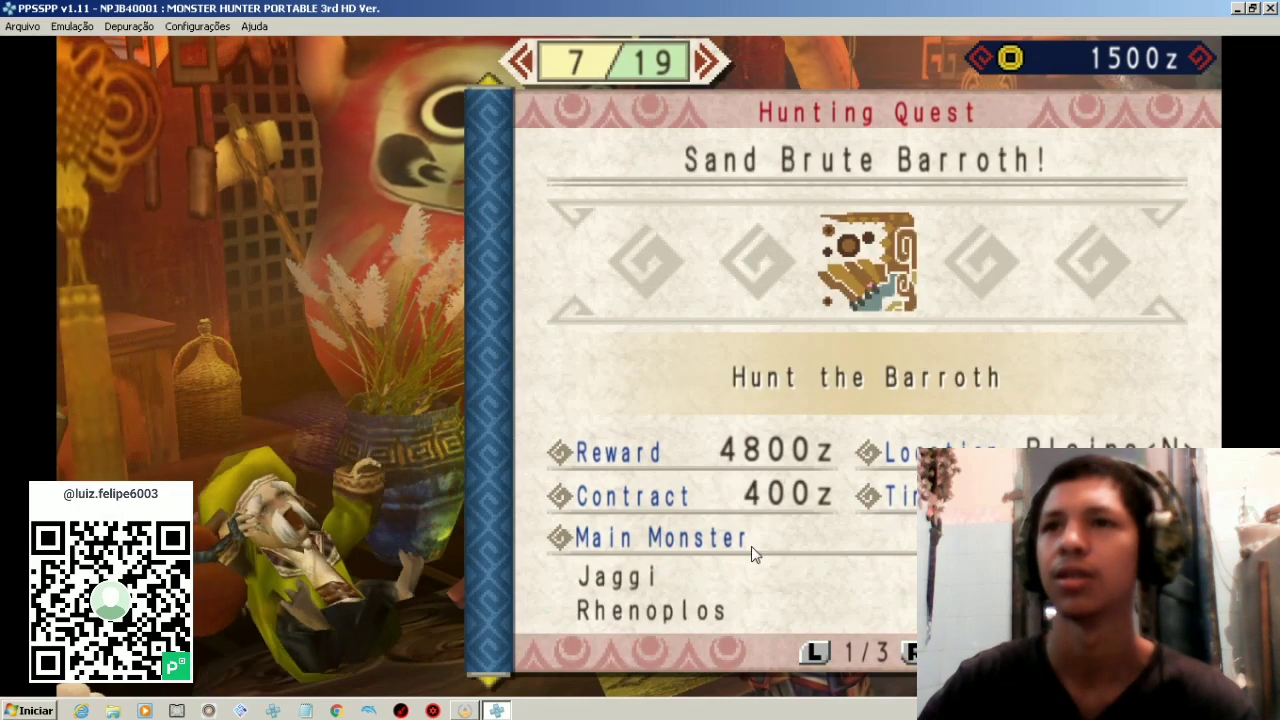
{"action": "key", "text": "Right"}
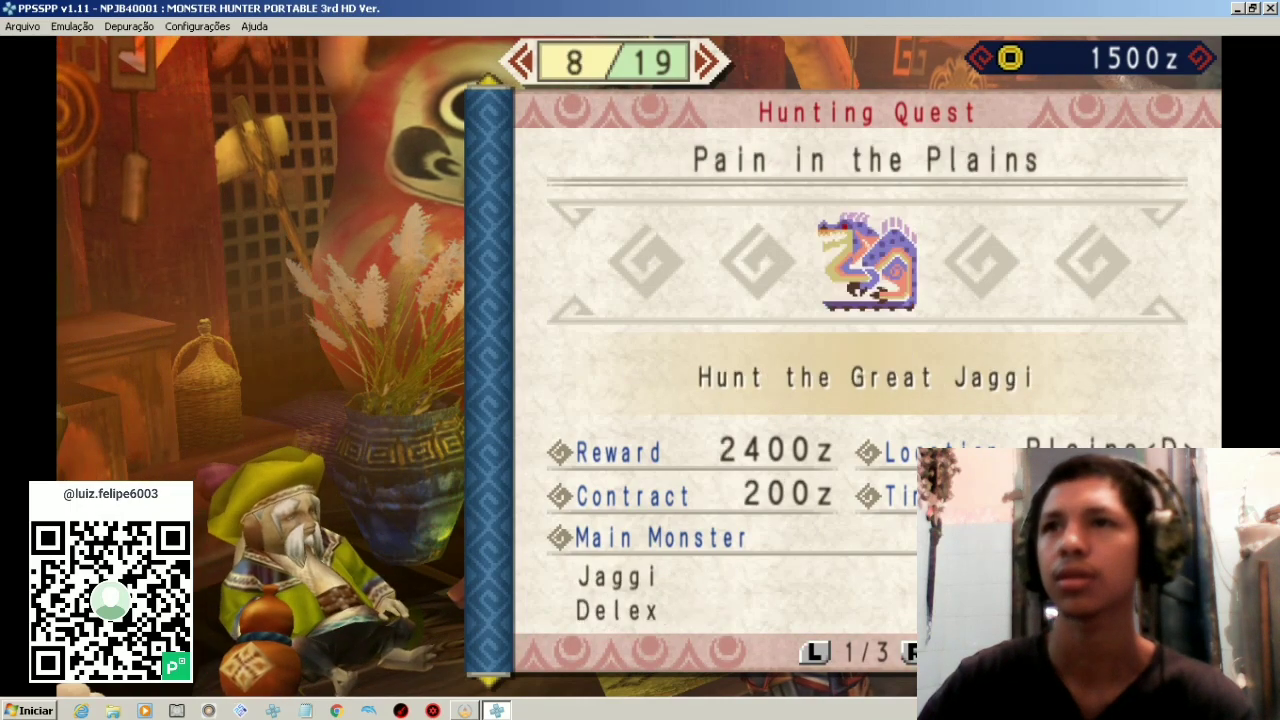
{"action": "key", "text": "Right"}
{"action": "key", "text": "Right"}
- Close PPSSPP v1.11, start the game in a maximized PPSSPP v1.10.3 window and load its quest-list save state
{"action": "key", "text": "alt+F4"}
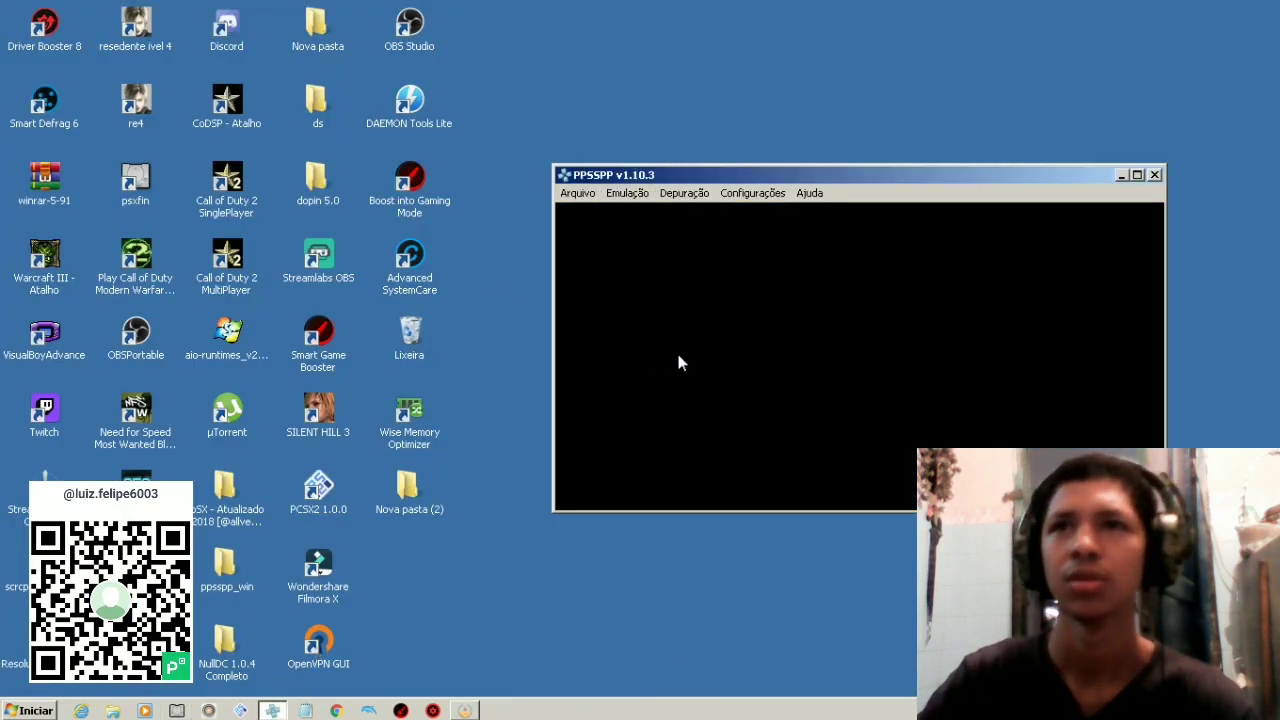
{"action": "key", "text": "Return"}
{"action": "double_click", "coordinate": [932, 174]}
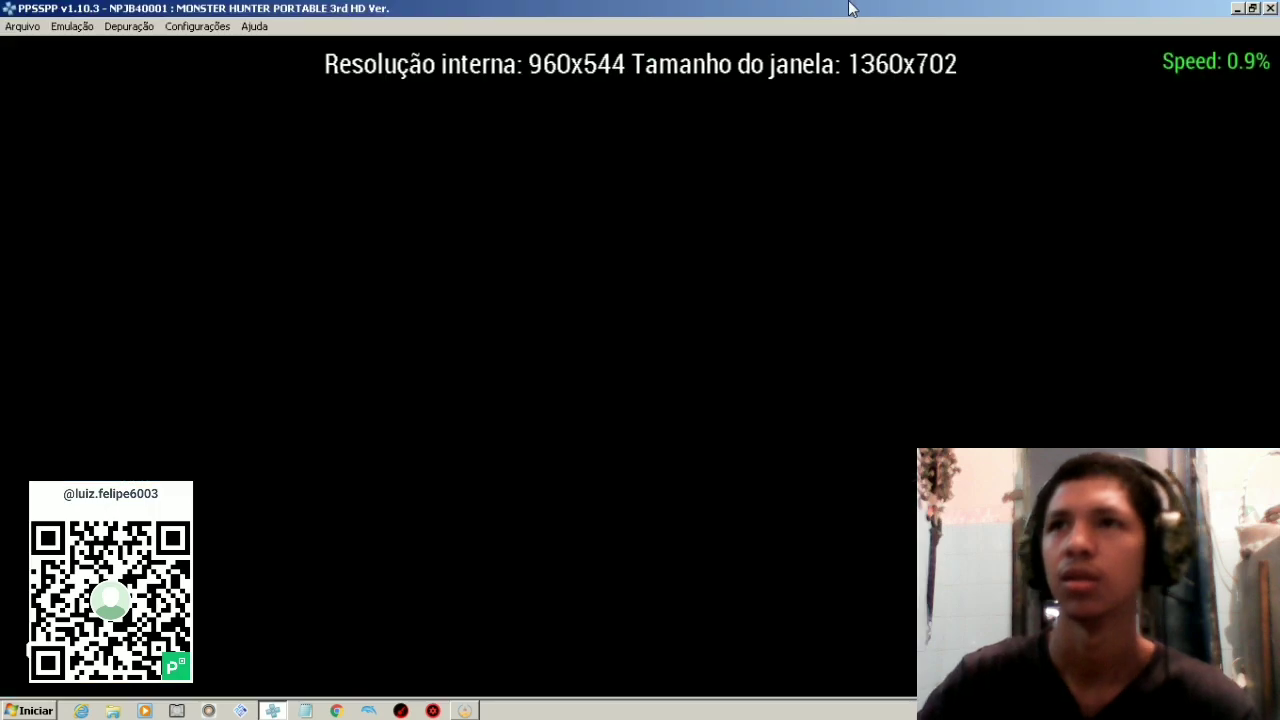
{"action": "key", "text": "Escape"}
{"action": "left_click", "coordinate": [269, 138]}
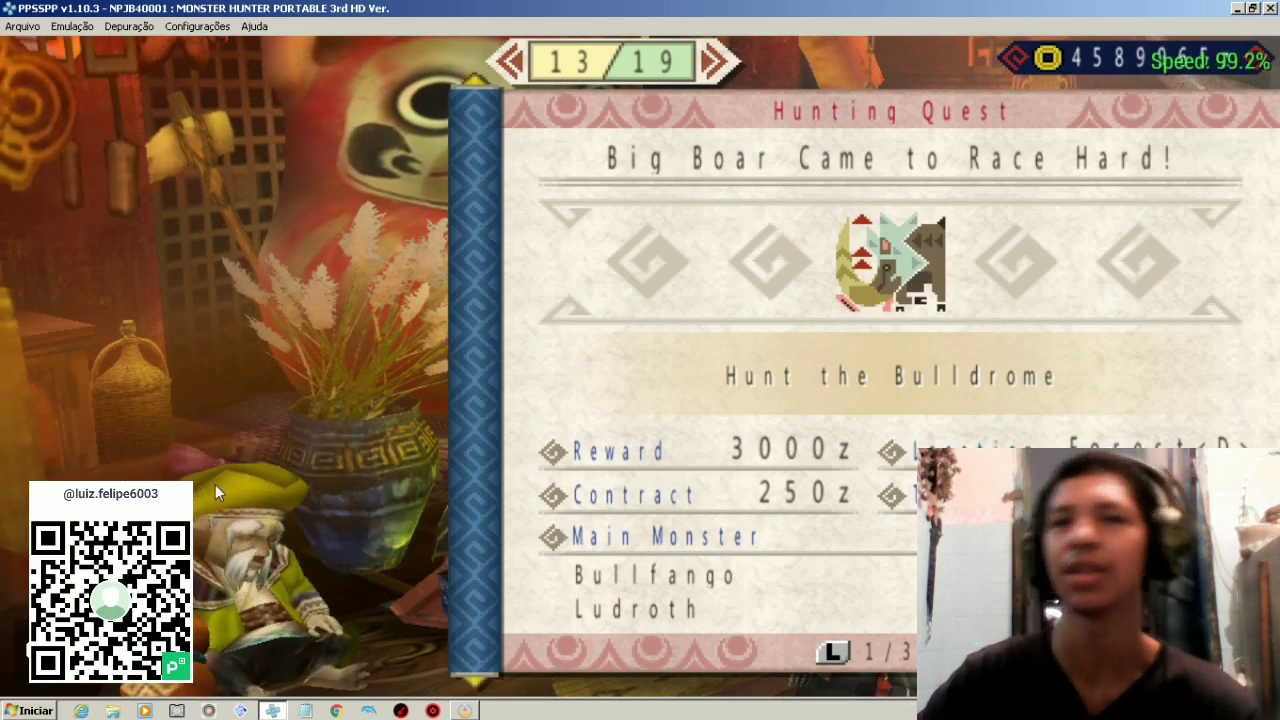
- Browse the quests up to Feast of the Flying Beetle to compare smoothness, and close PPSSPP v1.10.3
{"action": "key", "text": "Right"}
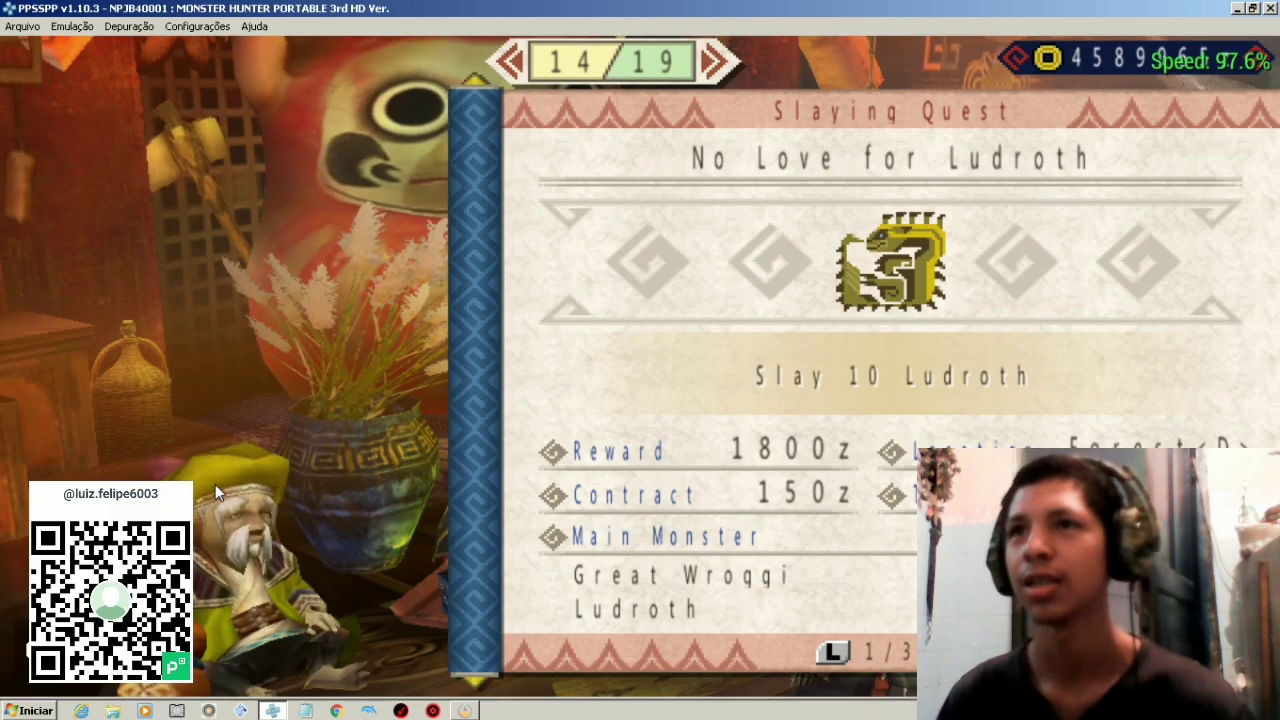
{"action": "key", "text": "Right"}
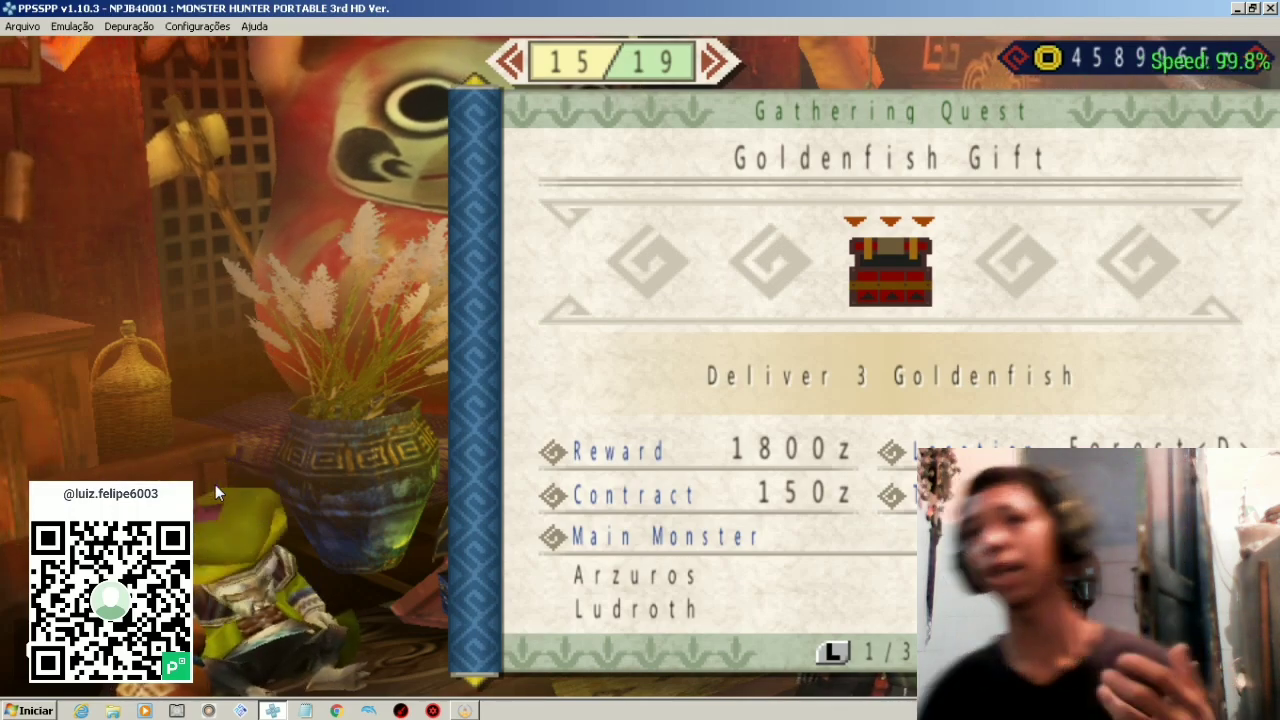
{"action": "key", "text": "Right"}
{"action": "key", "text": "Right"}
{"action": "key", "text": "Right"}
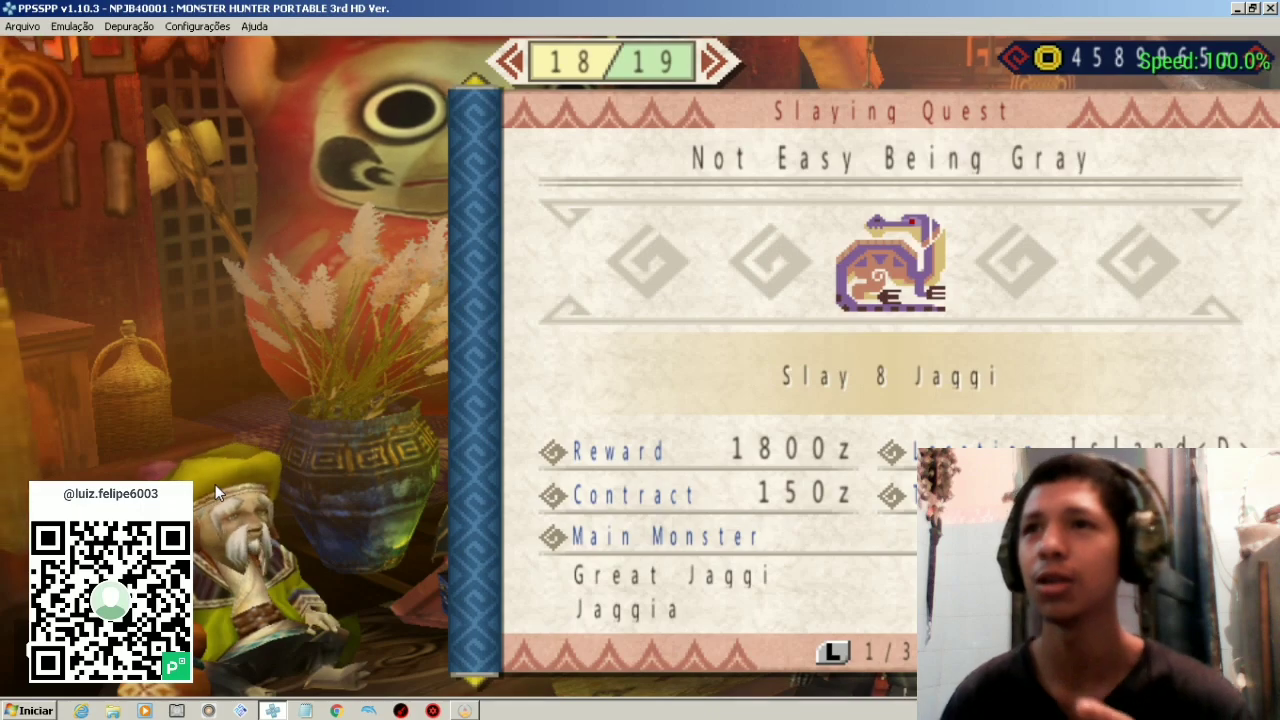
{"action": "key", "text": "Right"}
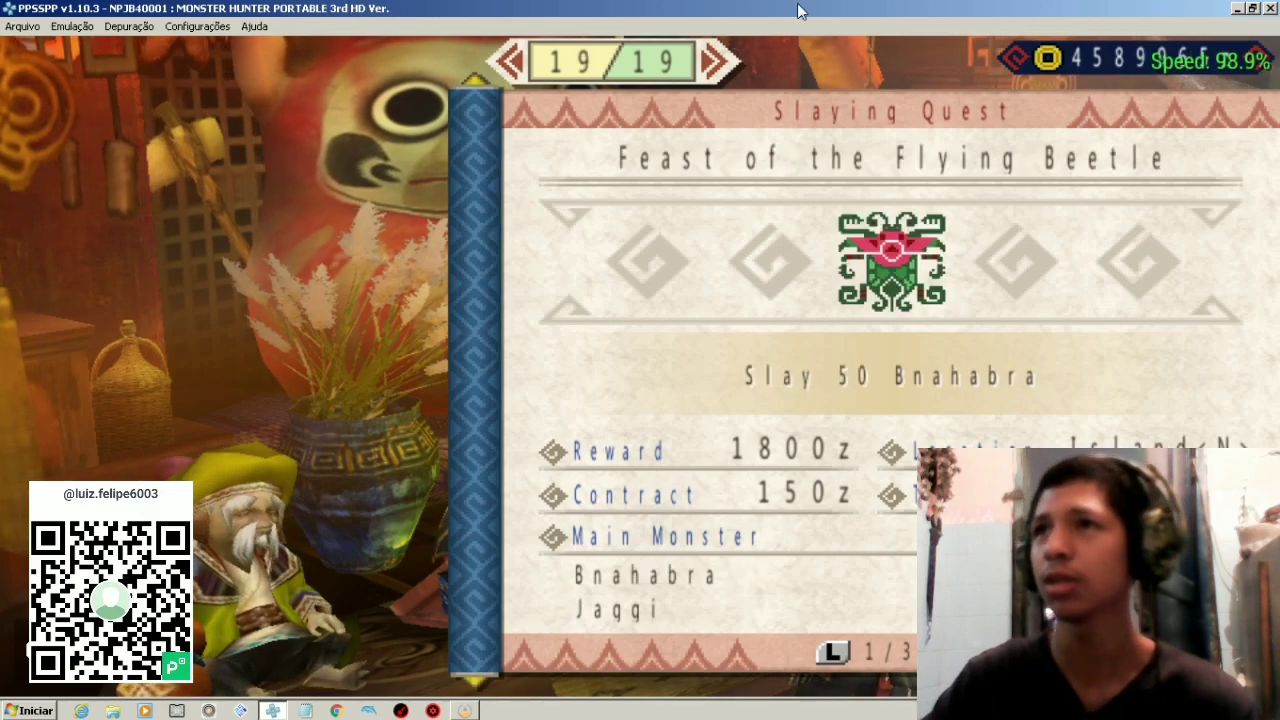
{"action": "left_click", "coordinate": [1269, 9]}
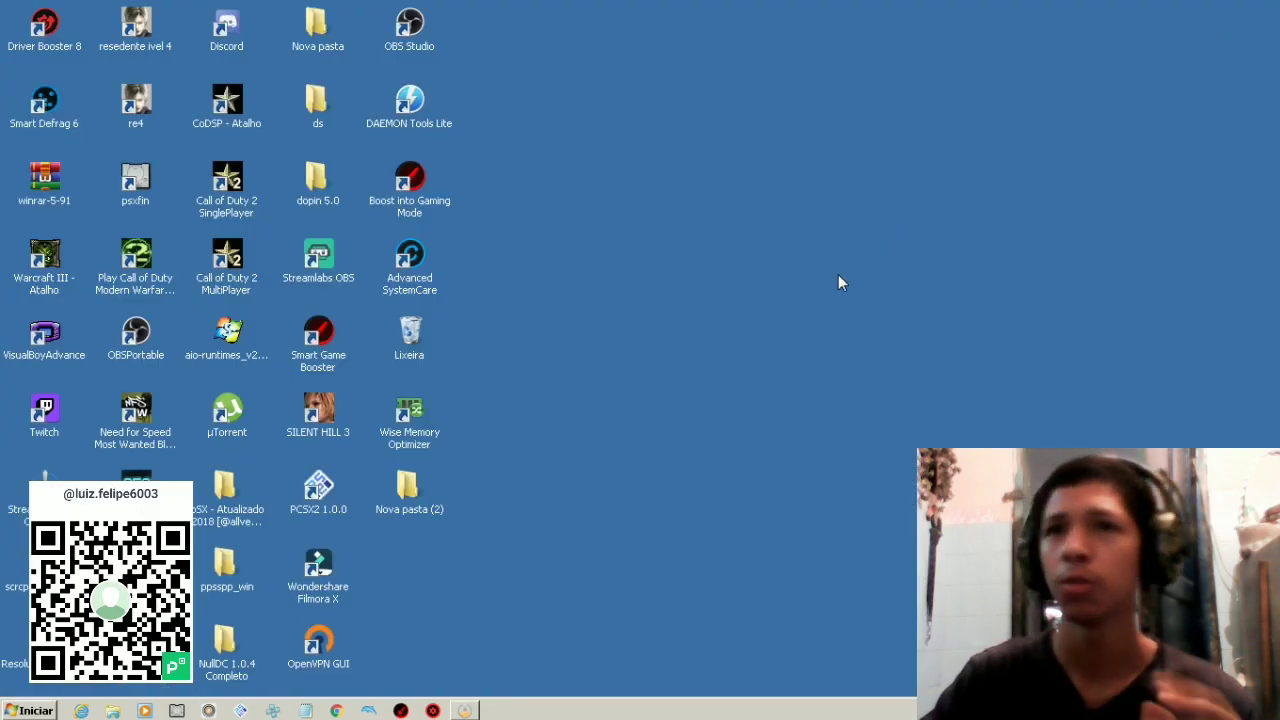
{"action": "right_click", "coordinate": [756, 376]}
{"action": "left_click", "coordinate": [812, 420]}
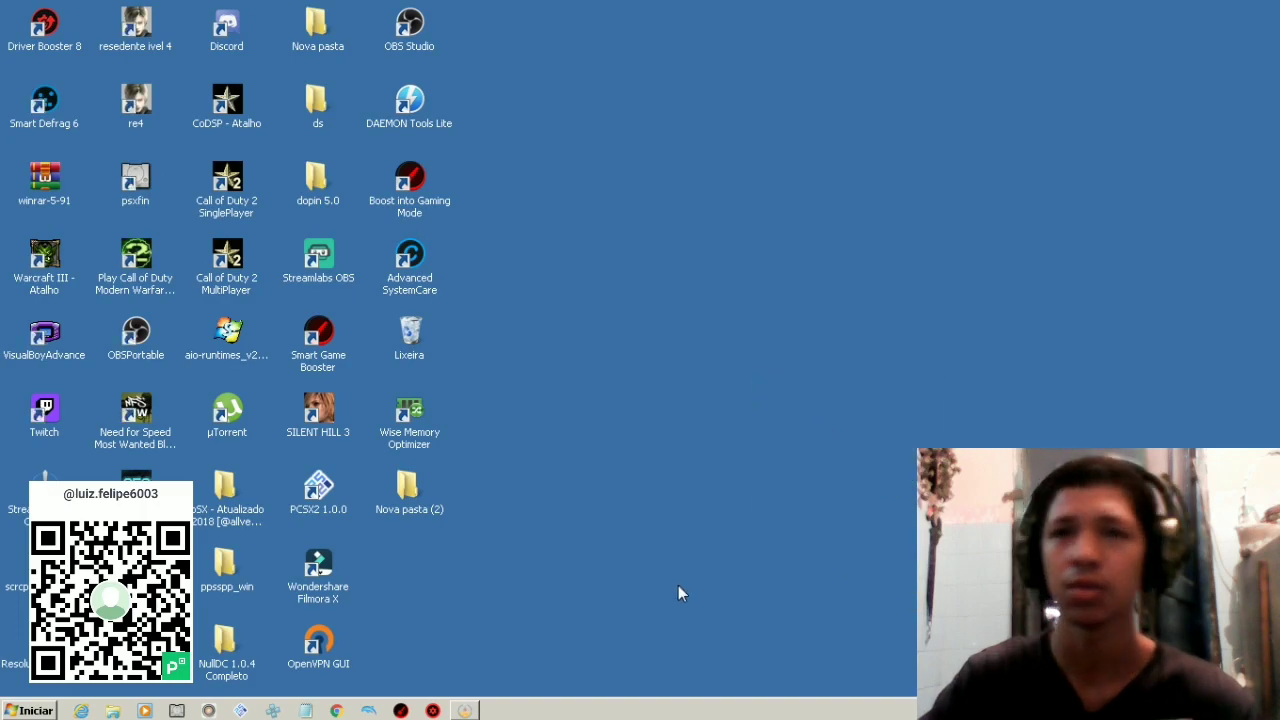
{"action": "left_click", "coordinate": [32, 710]}
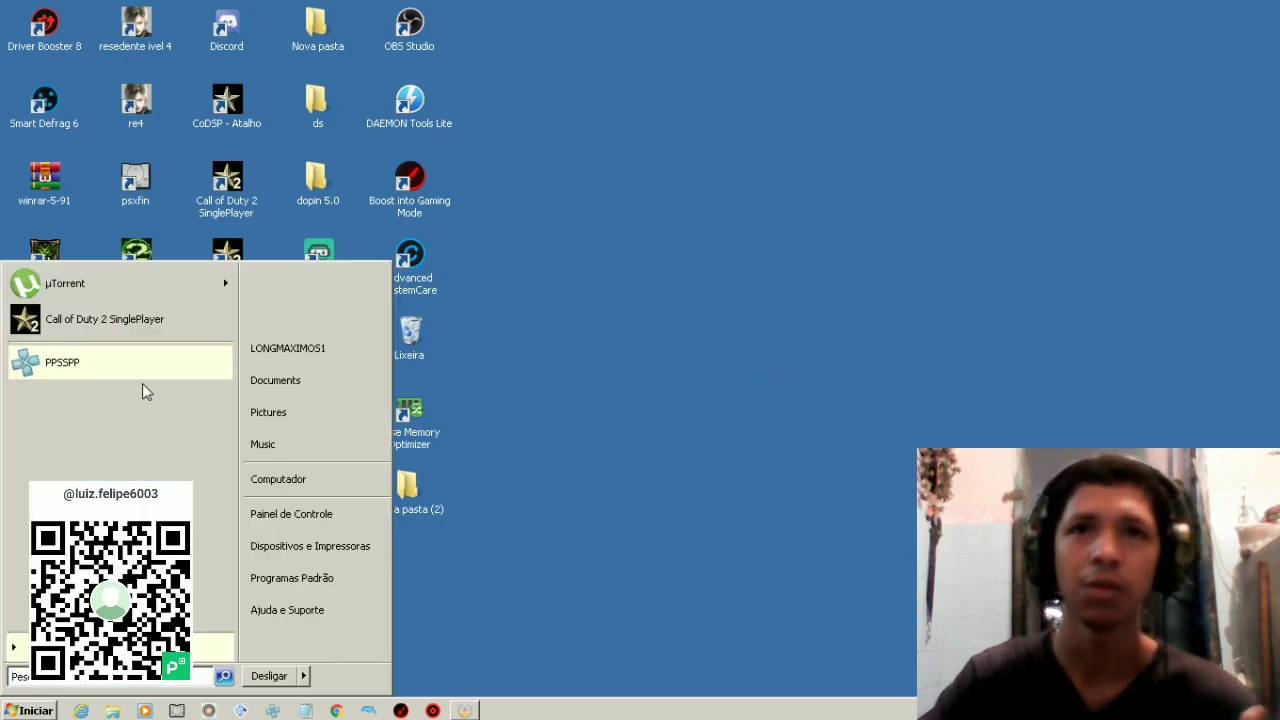
{"action": "left_click", "coordinate": [683, 493]}
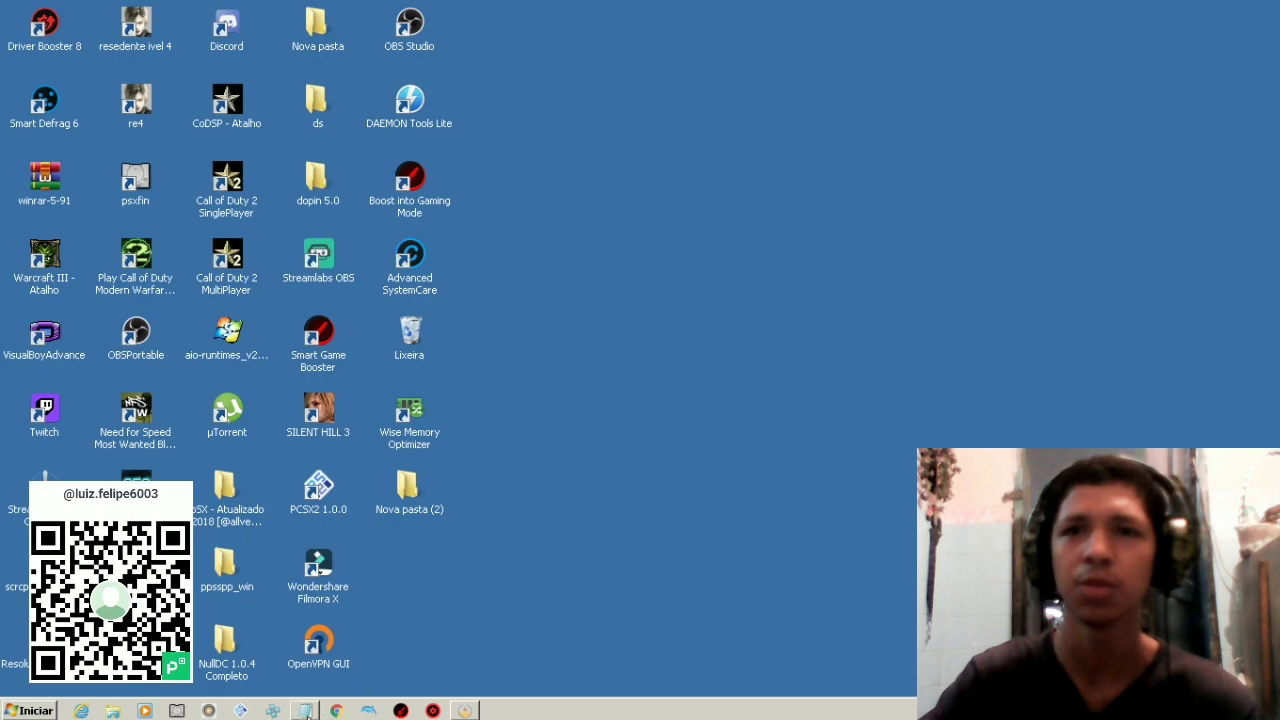
- Open the properties of the pinned PPSSPP shortcut and go to its file location, the ppsspp_win folder
{"action": "right_click", "coordinate": [293, 664]}
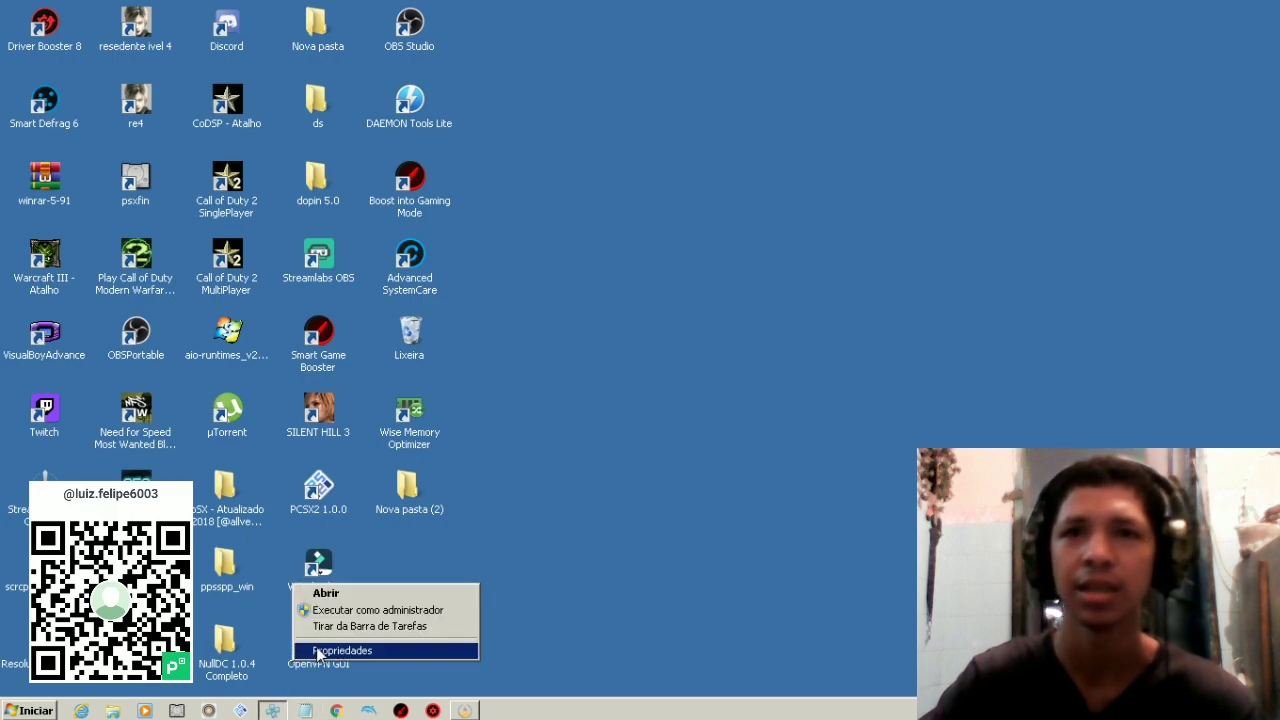
{"action": "left_click", "coordinate": [340, 651]}
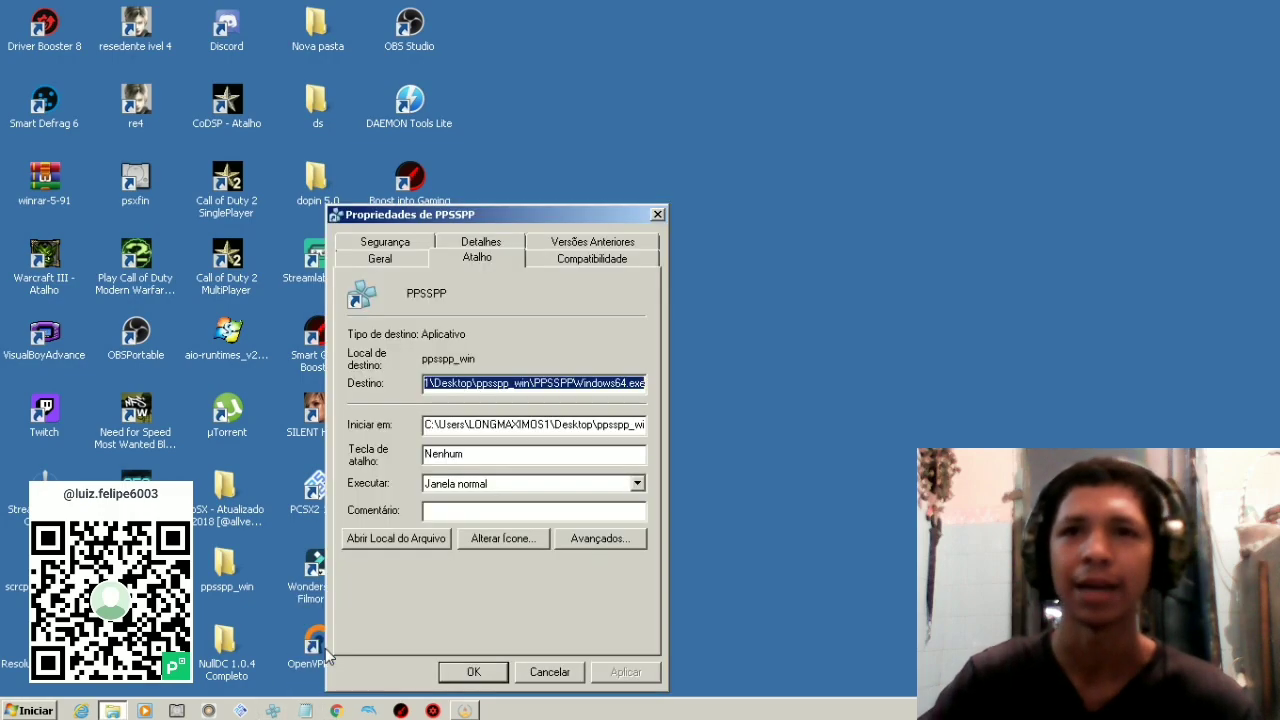
{"action": "left_click", "coordinate": [432, 541]}
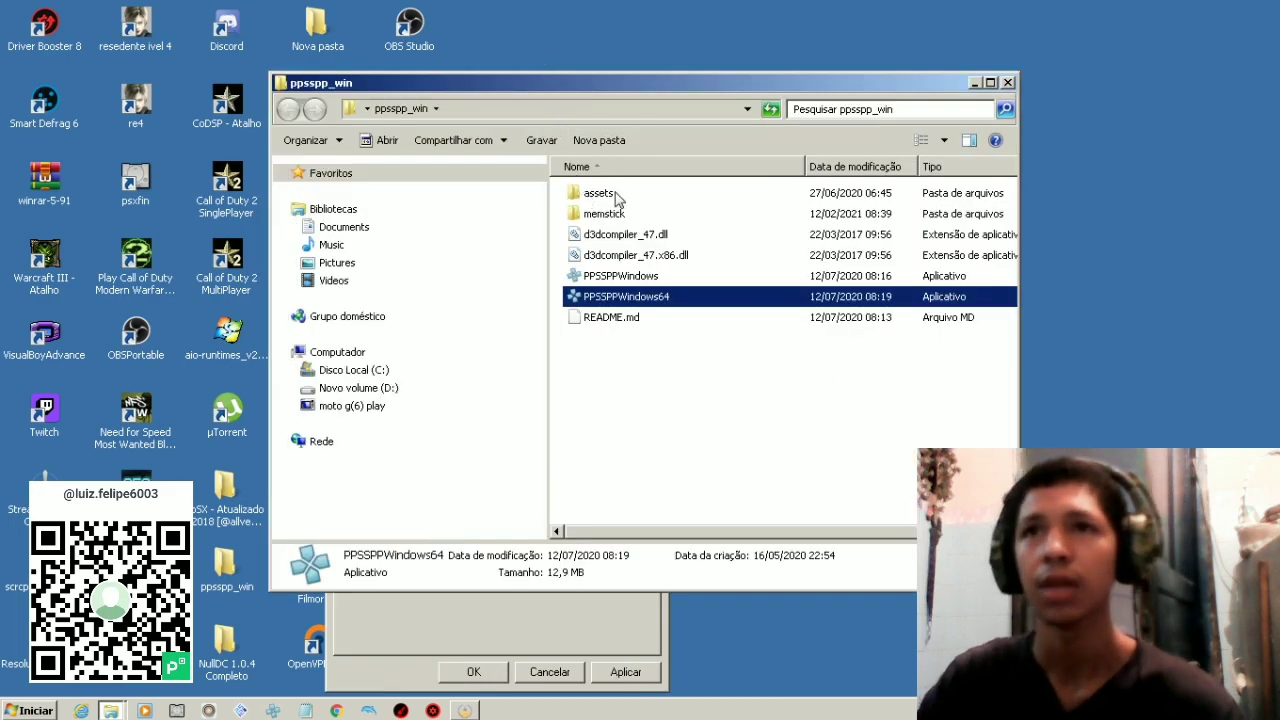
- Look through the memstick folder and its PSP subfolder, returning to ppsspp_win
{"action": "left_click", "coordinate": [600, 214]}
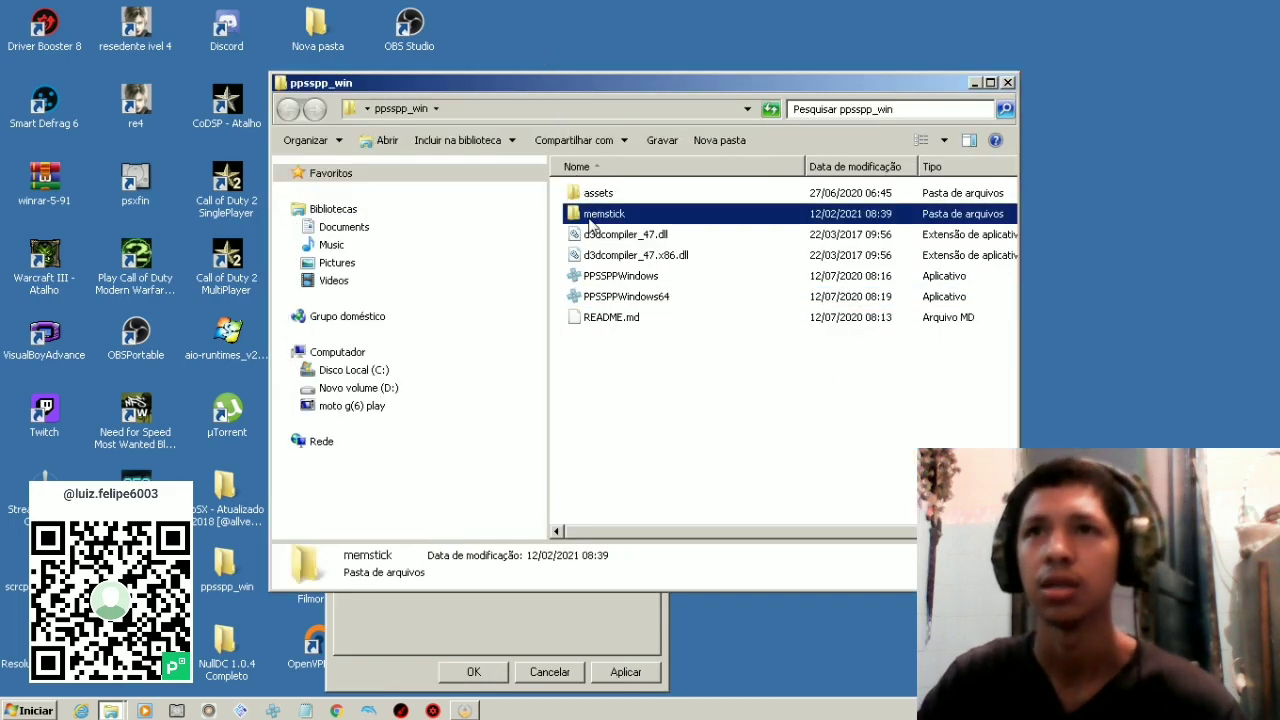
{"action": "double_click", "coordinate": [720, 220]}
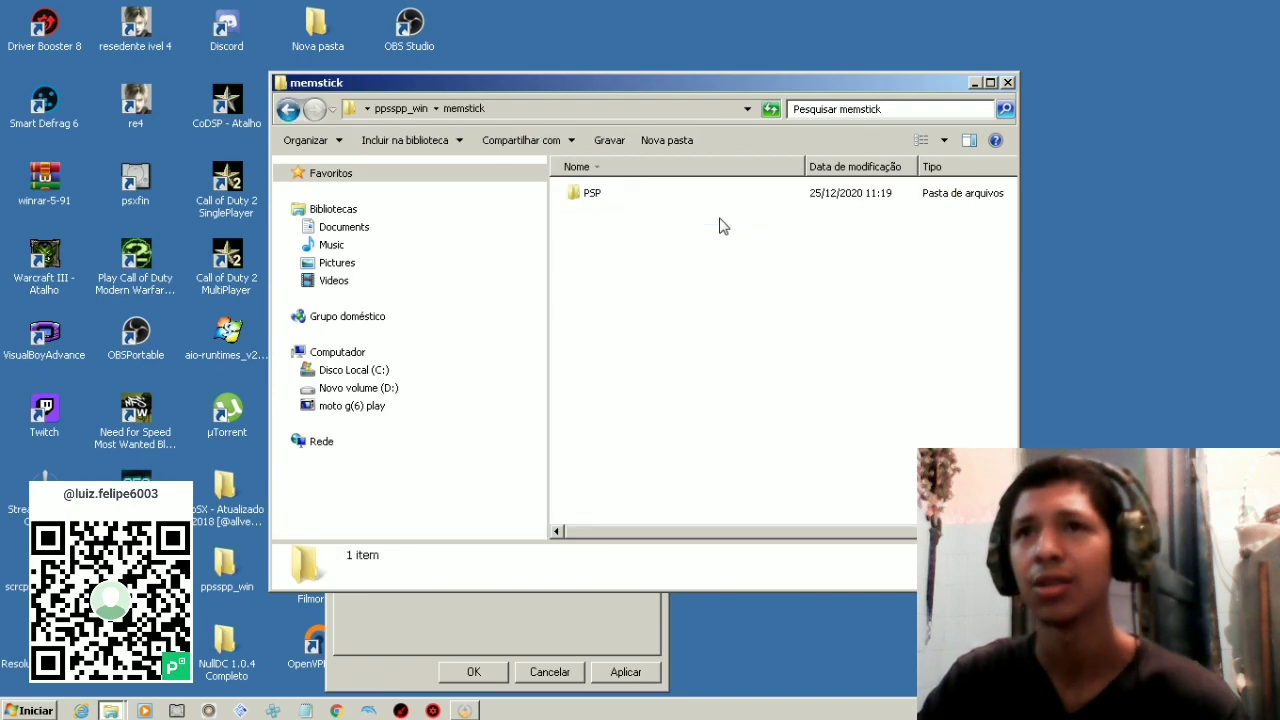
{"action": "double_click", "coordinate": [665, 199]}
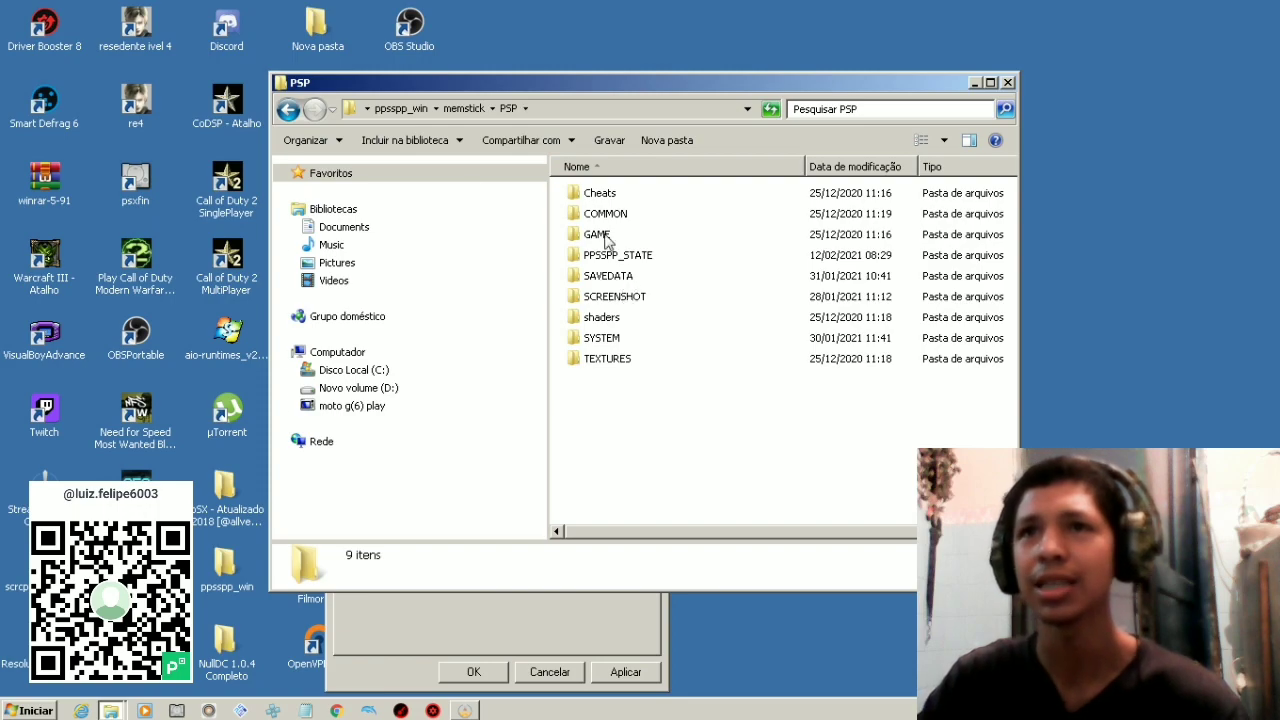
{"action": "left_click", "coordinate": [298, 113]}
{"action": "left_click", "coordinate": [298, 113]}
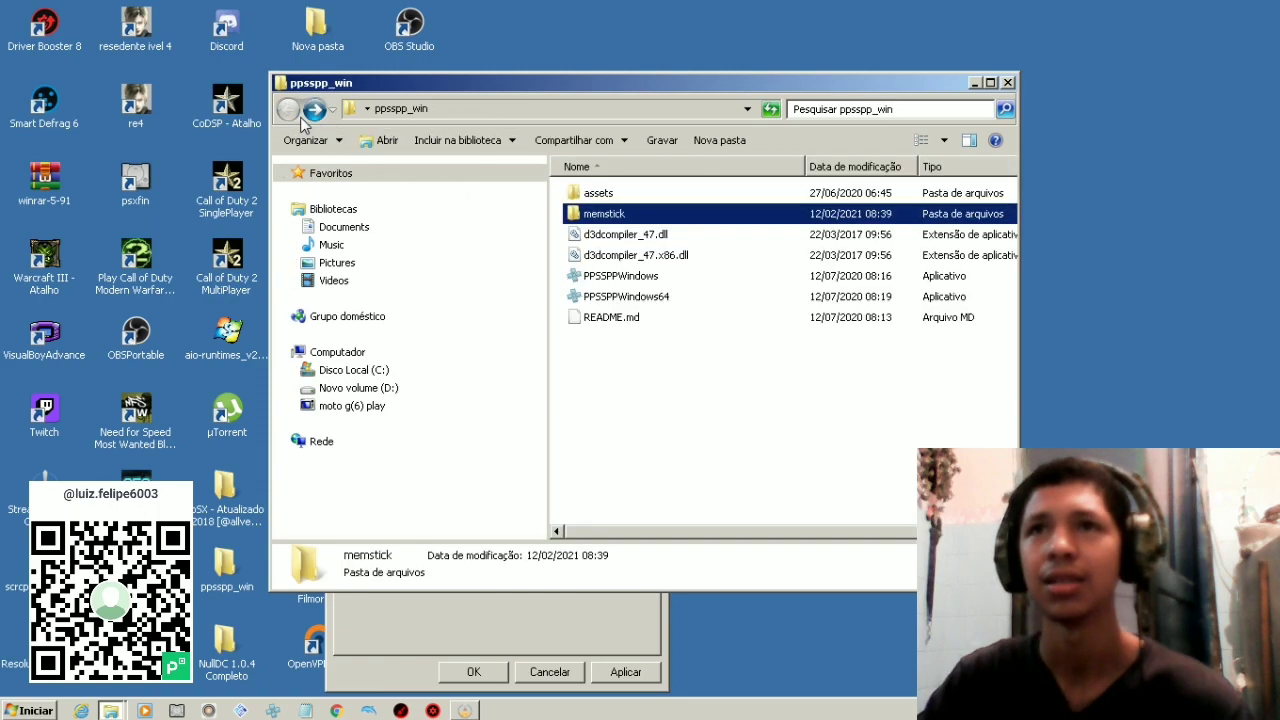
{"action": "double_click", "coordinate": [675, 212]}
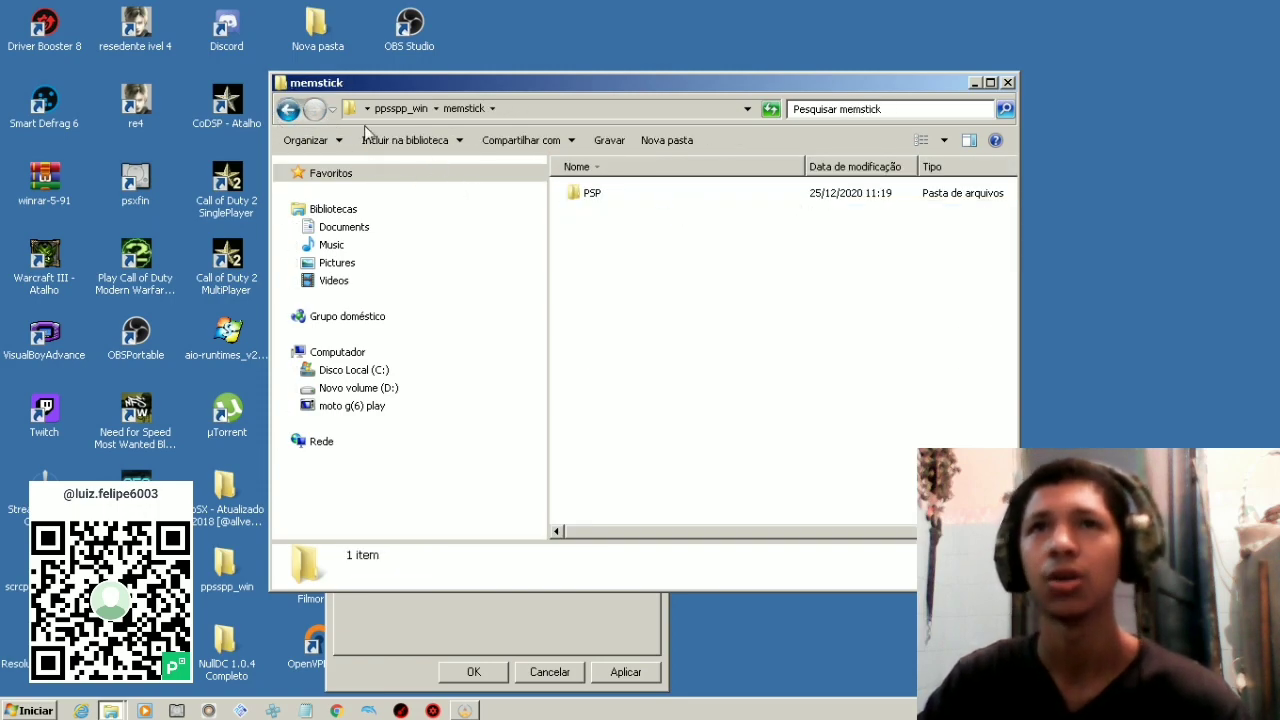
{"action": "left_click", "coordinate": [289, 111]}
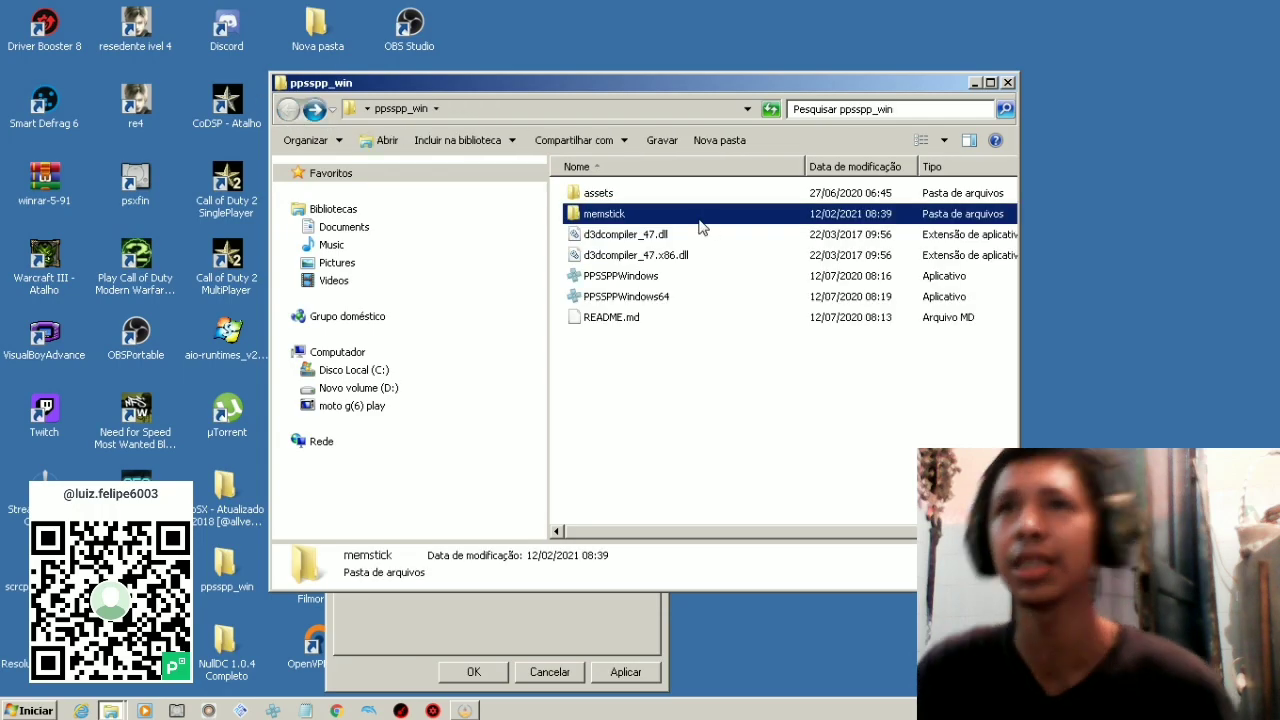
- Go to SAVEDATA under memstick\PSP, look over the save folders and open ULJM05800 to view its files
{"action": "double_click", "coordinate": [850, 216]}
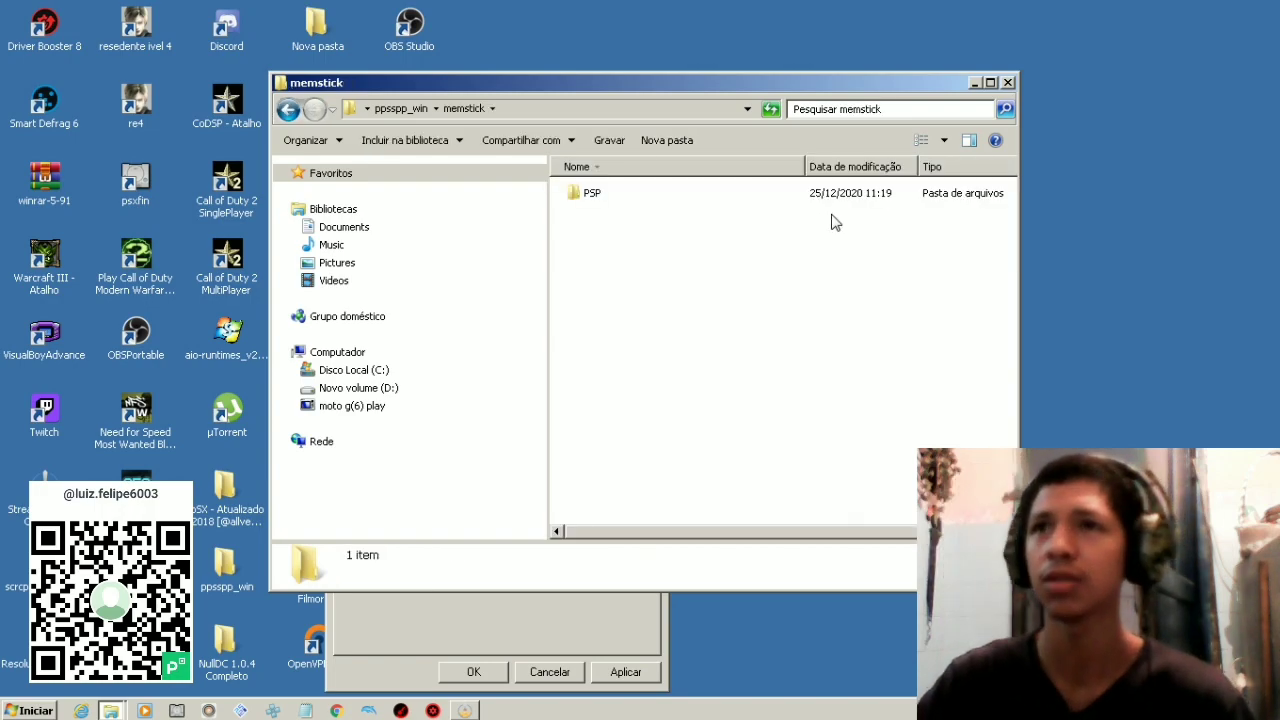
{"action": "double_click", "coordinate": [688, 193]}
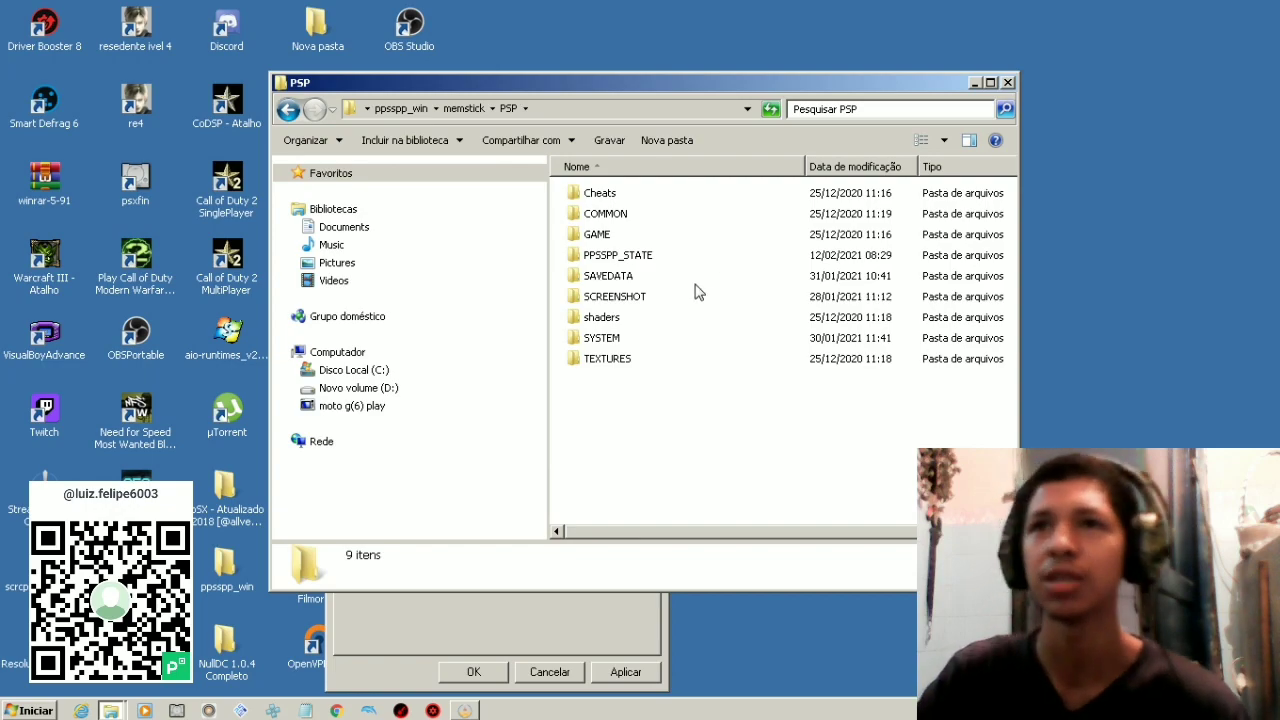
{"action": "double_click", "coordinate": [695, 276]}
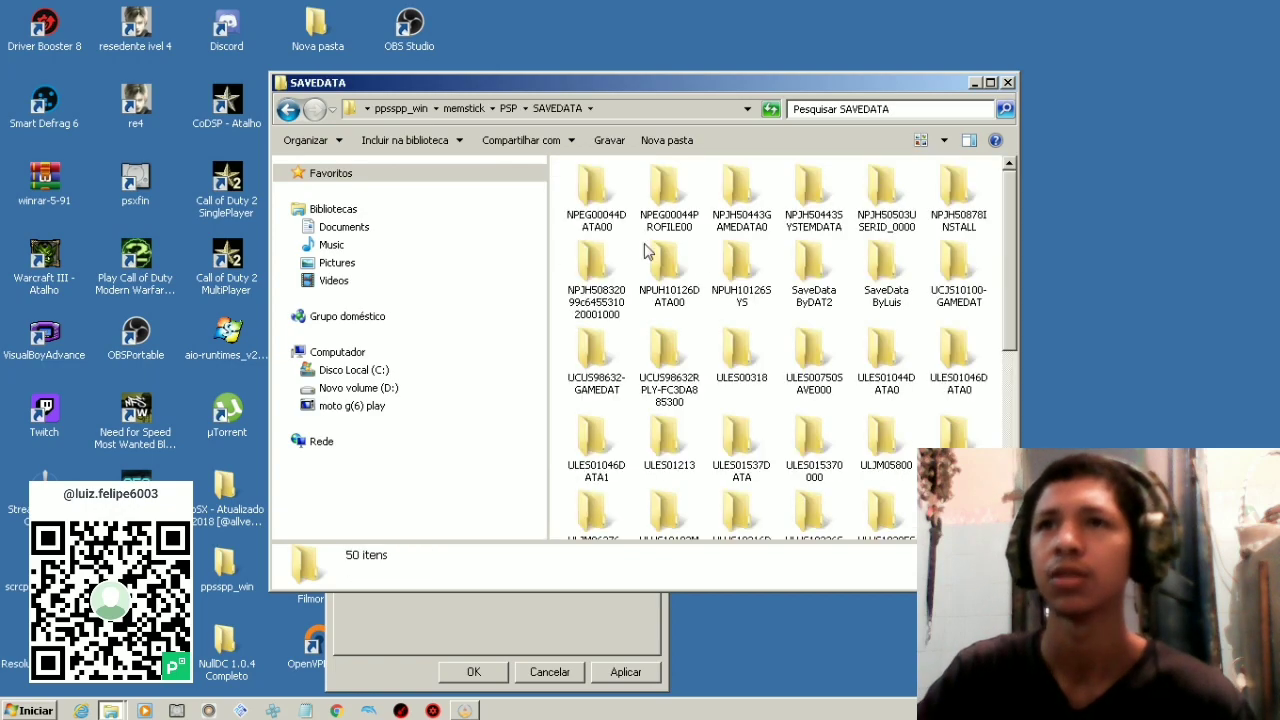
{"action": "scroll", "coordinate": [775, 330], "scroll_direction": "down", "scroll_amount": 5}
{"action": "scroll", "coordinate": [815, 303], "scroll_direction": "up", "scroll_amount": 5}
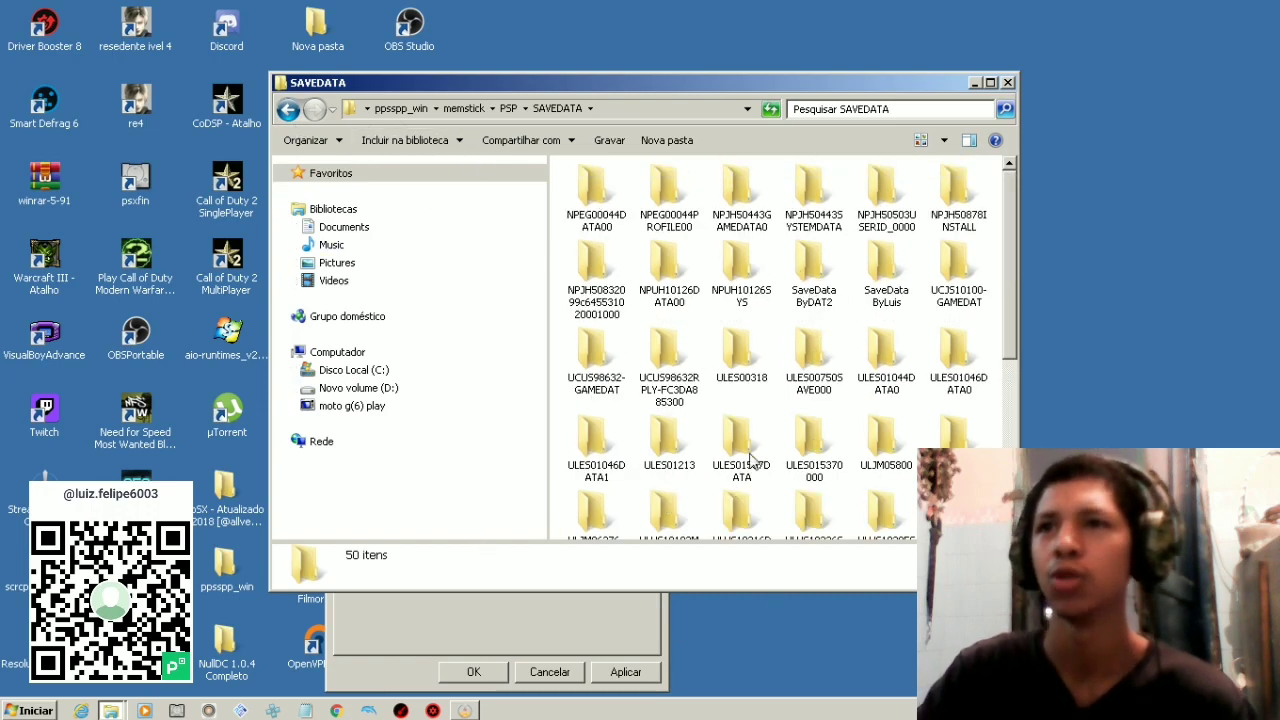
{"action": "double_click", "coordinate": [864, 466]}
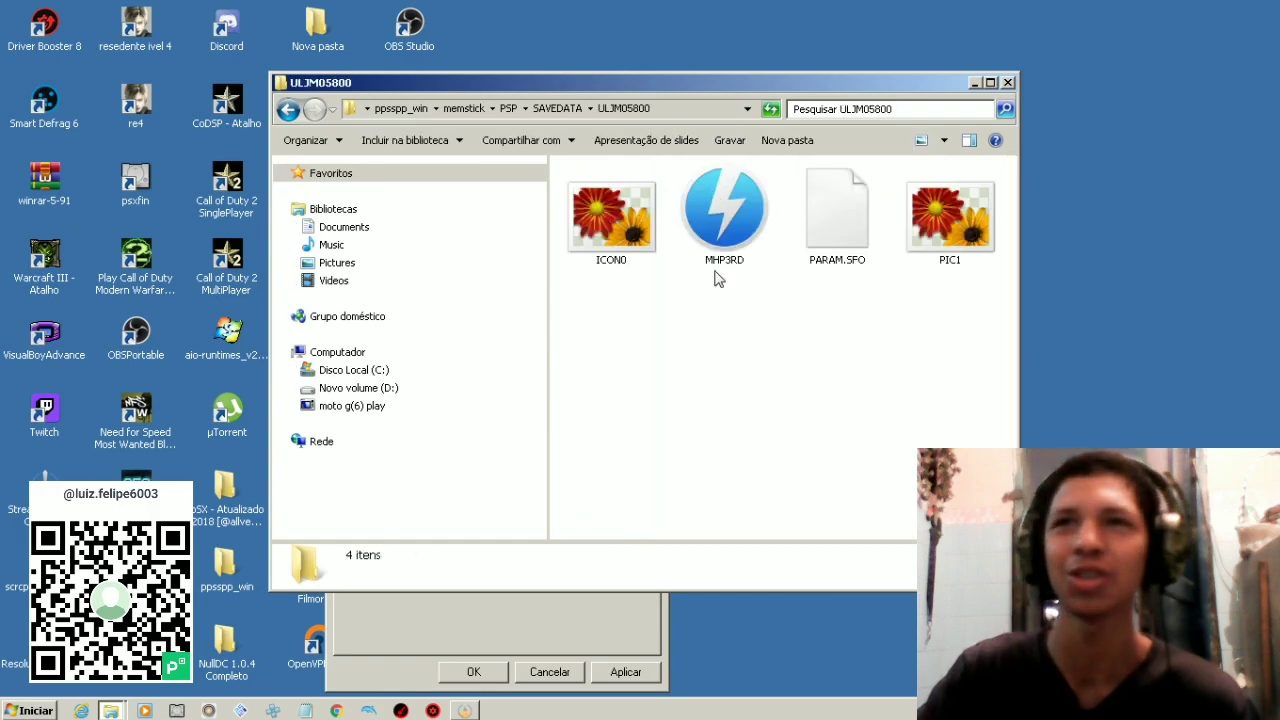
- Go back up to the ppsspp_win folder and close the folder window
{"action": "left_click", "coordinate": [289, 110]}
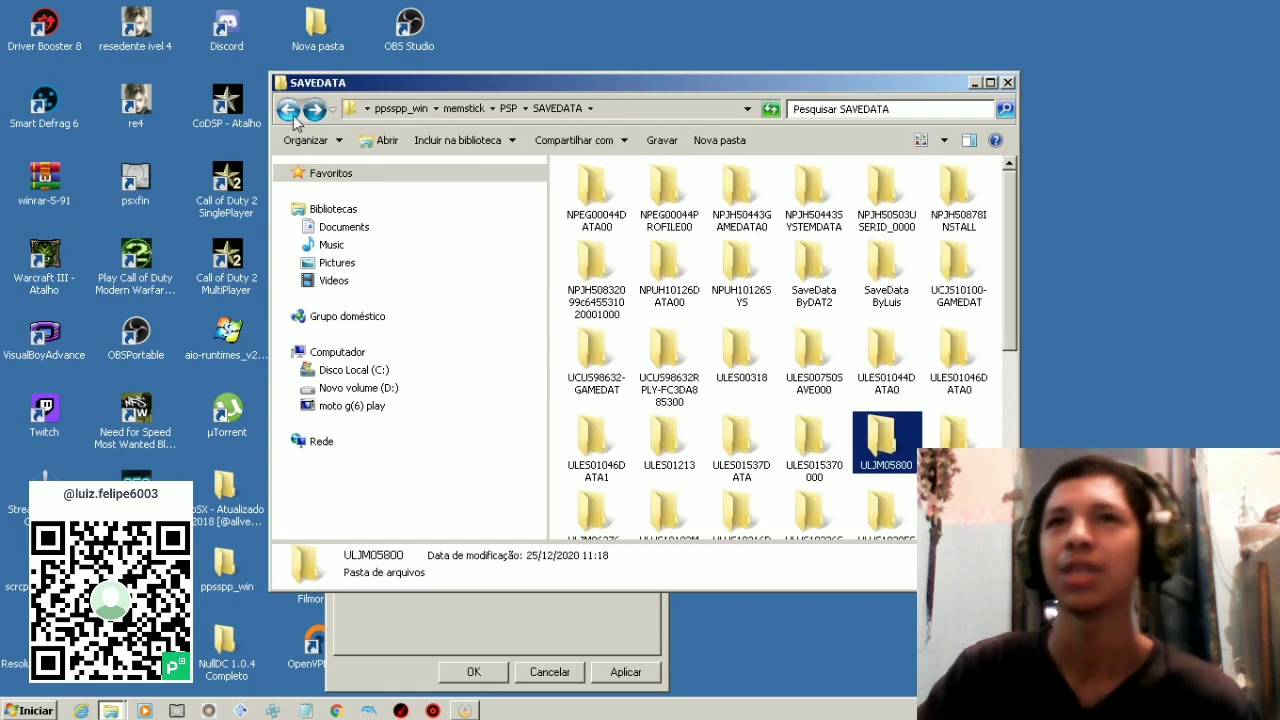
{"action": "left_click", "coordinate": [289, 110]}
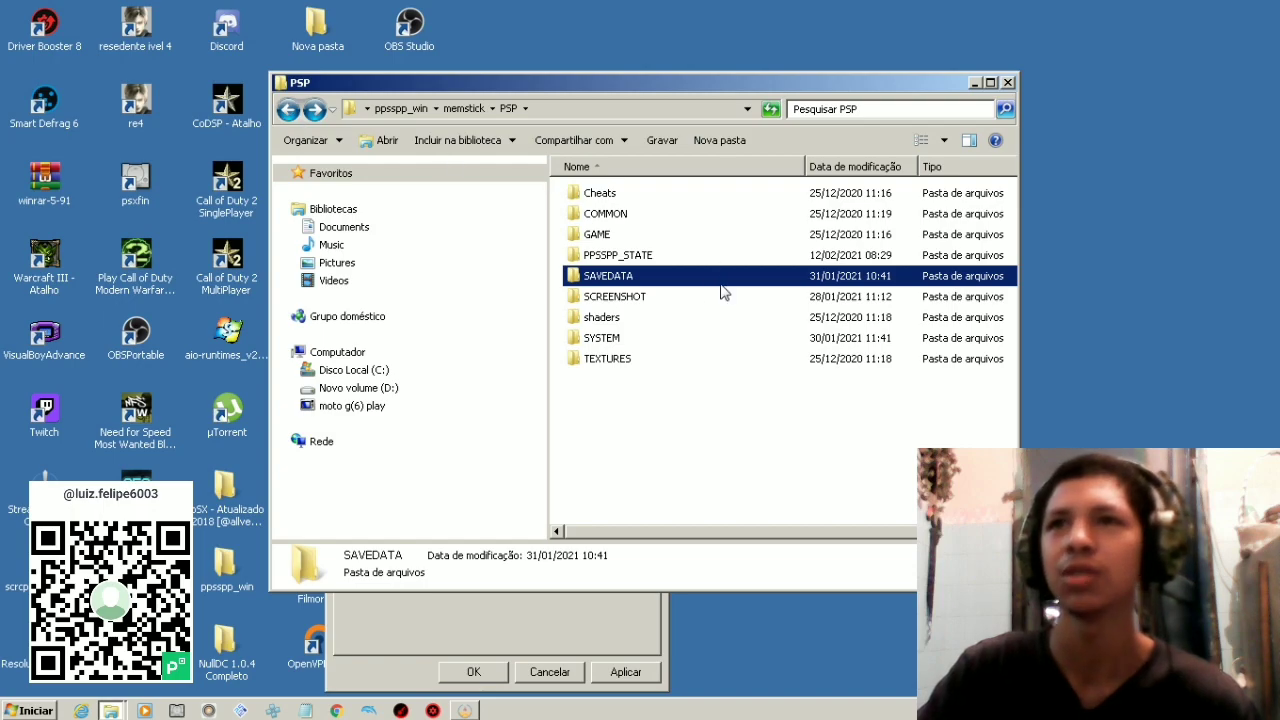
{"action": "left_click", "coordinate": [289, 110]}
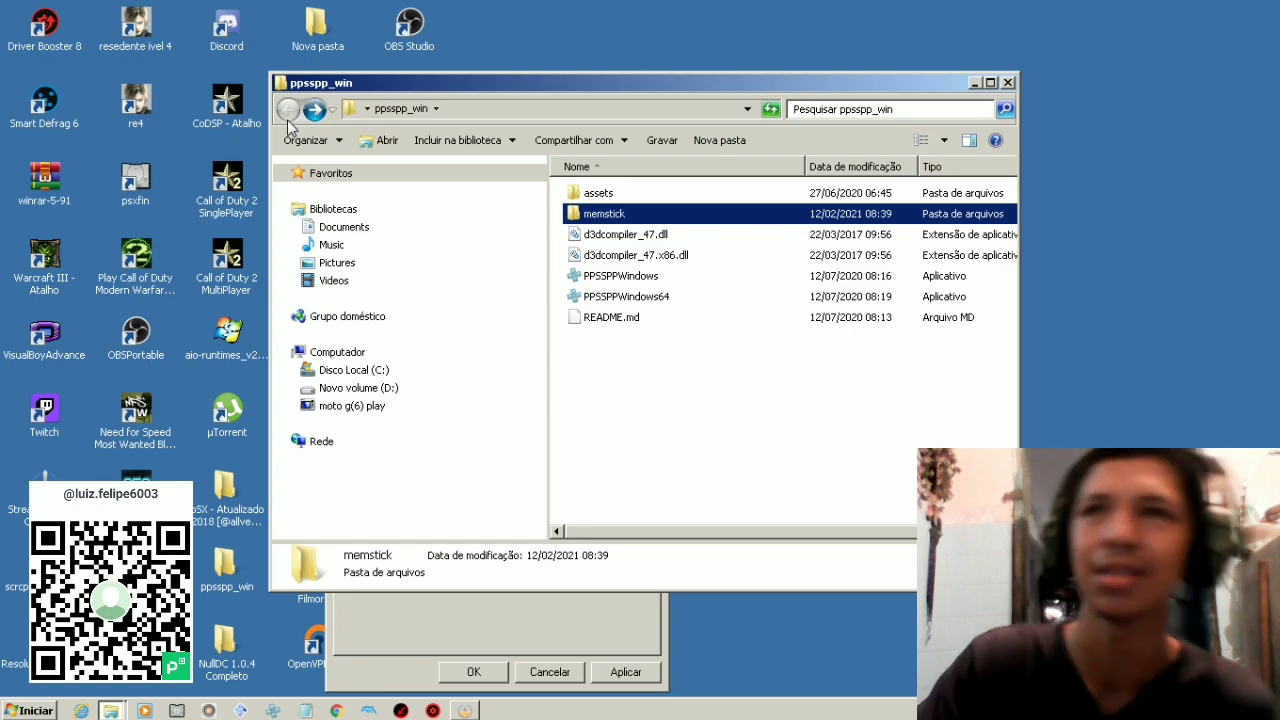
{"action": "left_click", "coordinate": [1007, 83]}
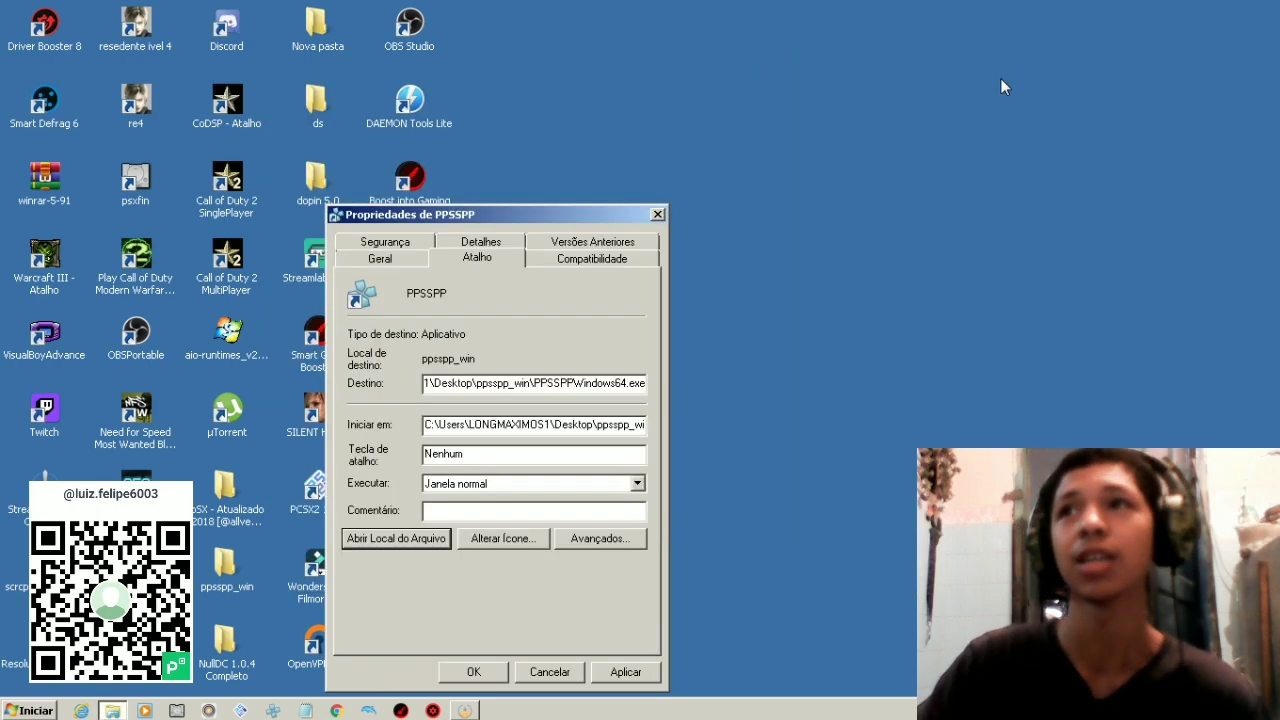
- Close the open properties window, then open the unpinned Start-list PPSSPP shortcut's properties and go to its file location, C:\Jogos\PPSSPP
{"action": "left_click", "coordinate": [657, 216]}
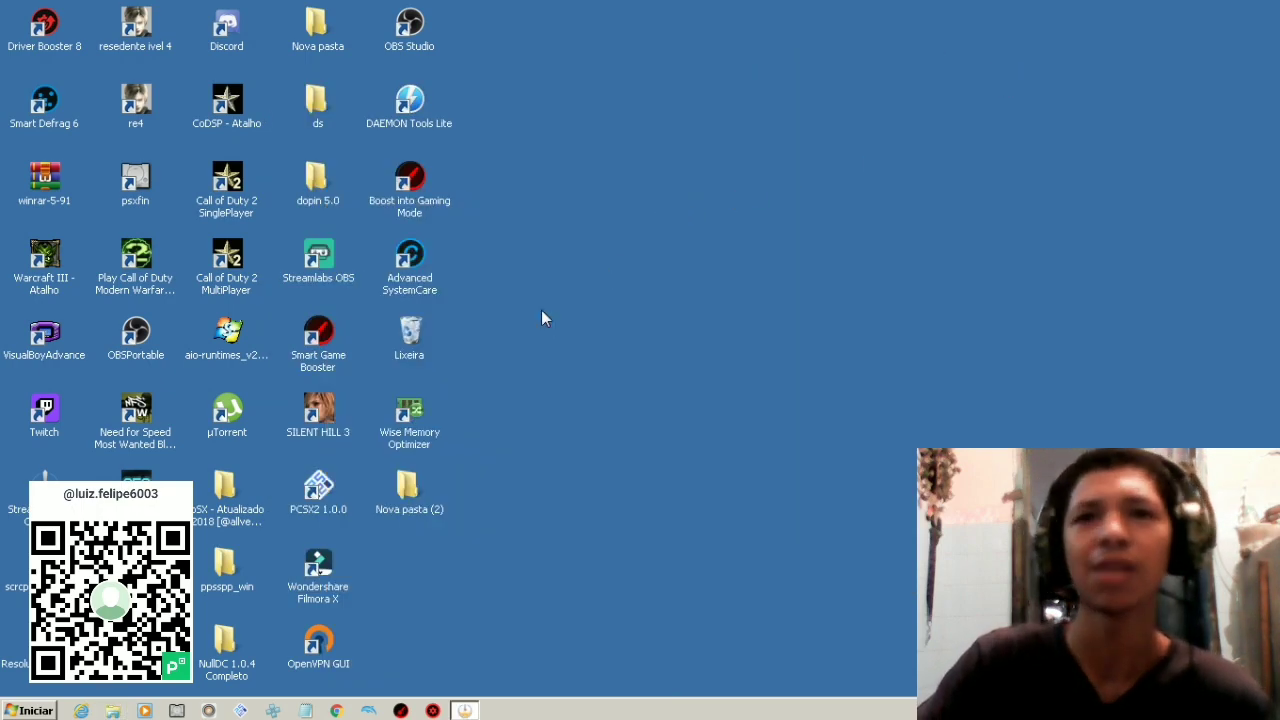
{"action": "left_click", "coordinate": [36, 710]}
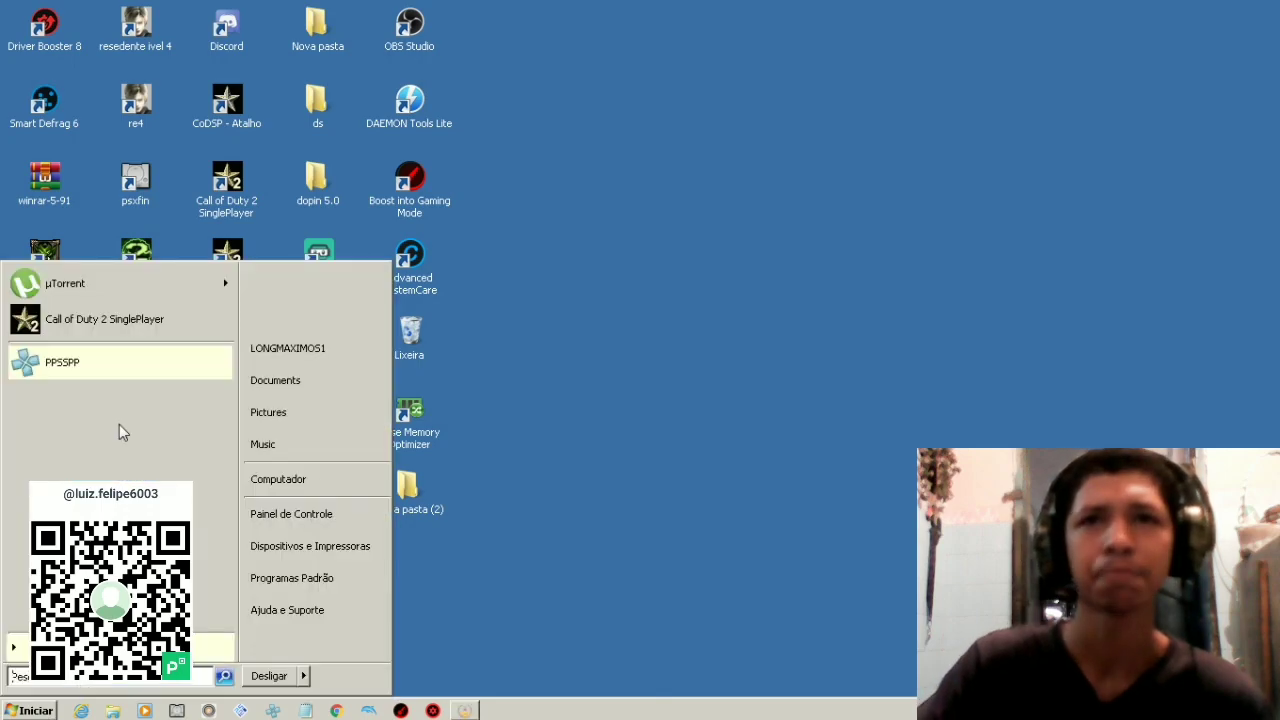
{"action": "right_click", "coordinate": [128, 366]}
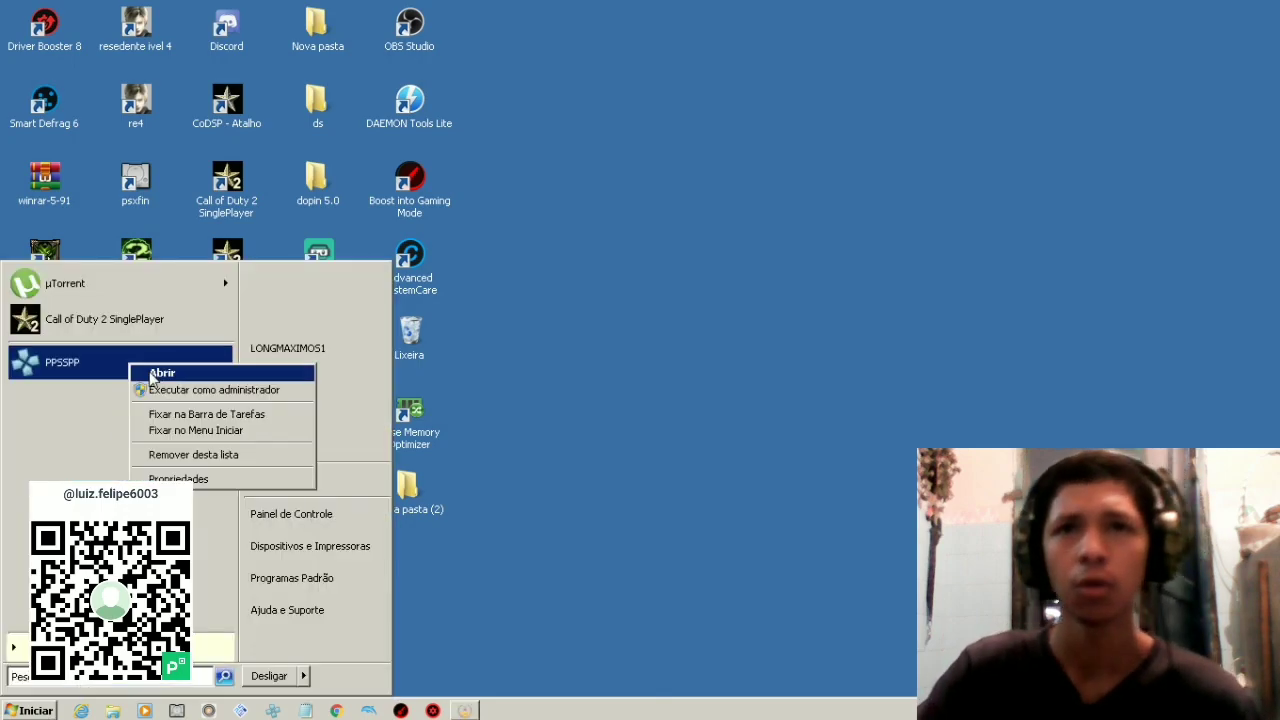
{"action": "left_click", "coordinate": [180, 479]}
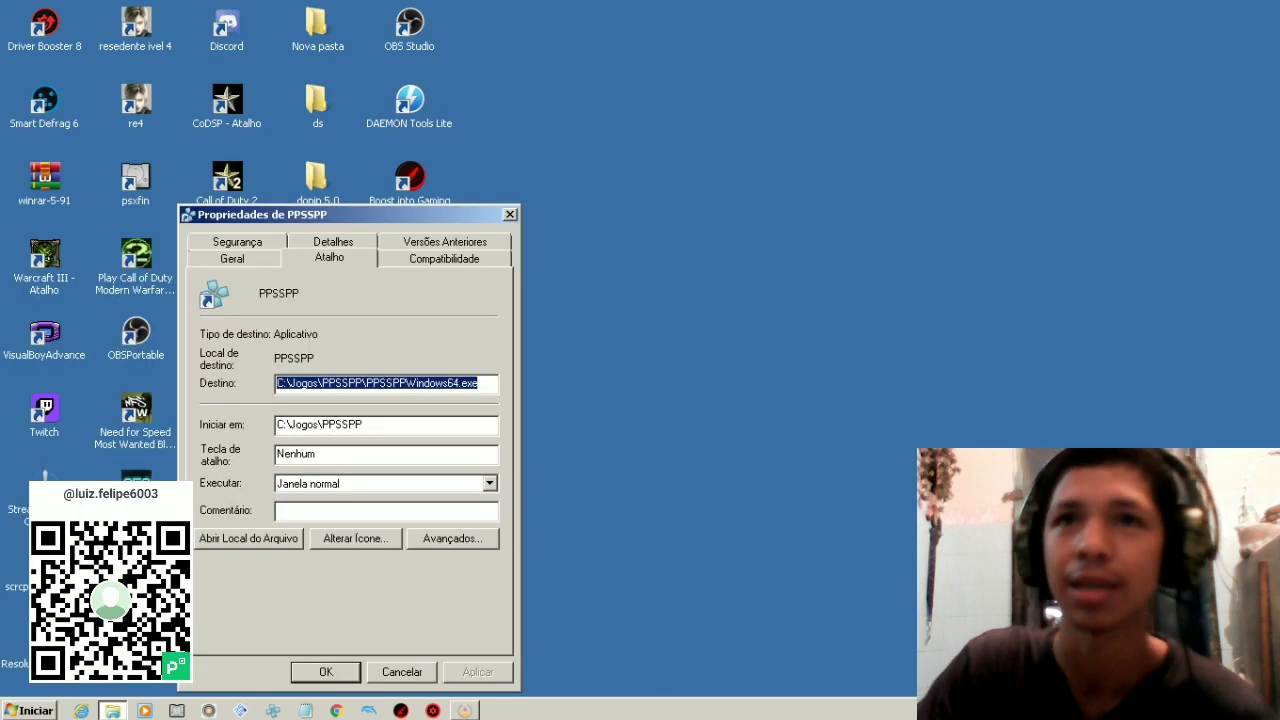
{"action": "left_click", "coordinate": [277, 538]}
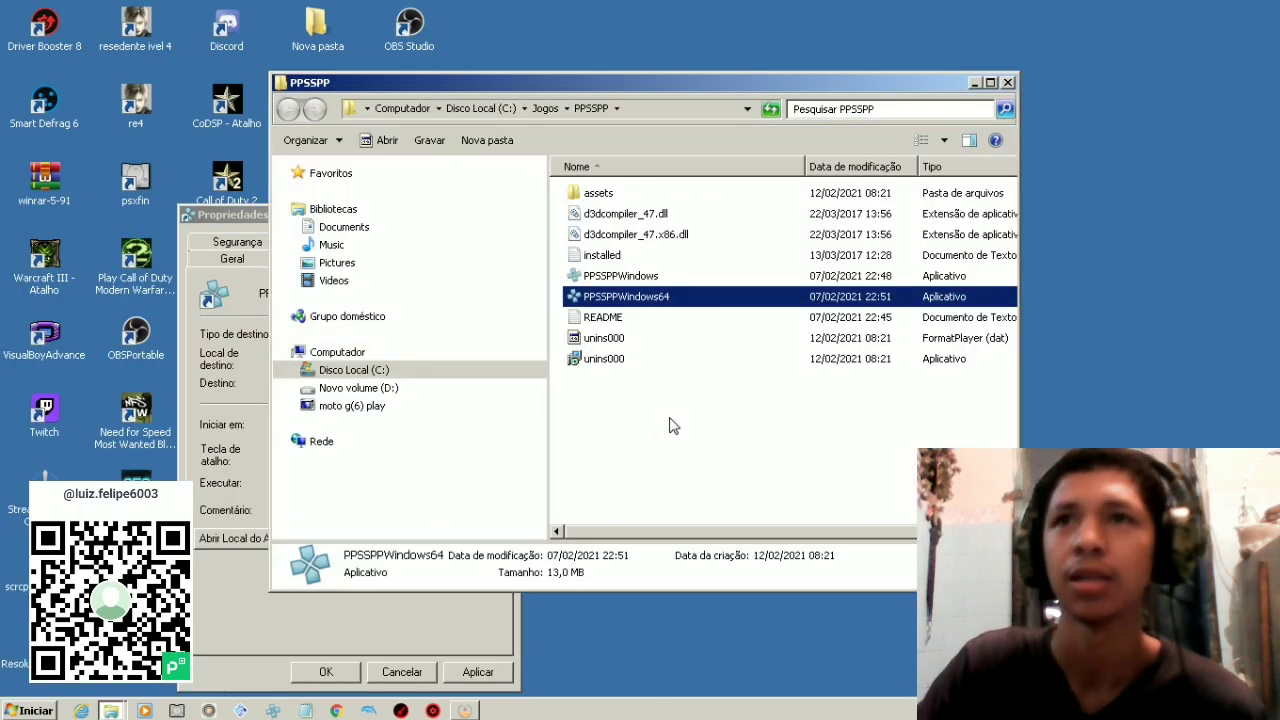
- Look through the assets folder in C:\Jogos\PPSSPP and return to the PPSSPP folder
{"action": "double_click", "coordinate": [598, 193]}
{"action": "left_click", "coordinate": [632, 200]}
{"action": "scroll", "coordinate": [592, 395], "scroll_direction": "down", "scroll_amount": 2}
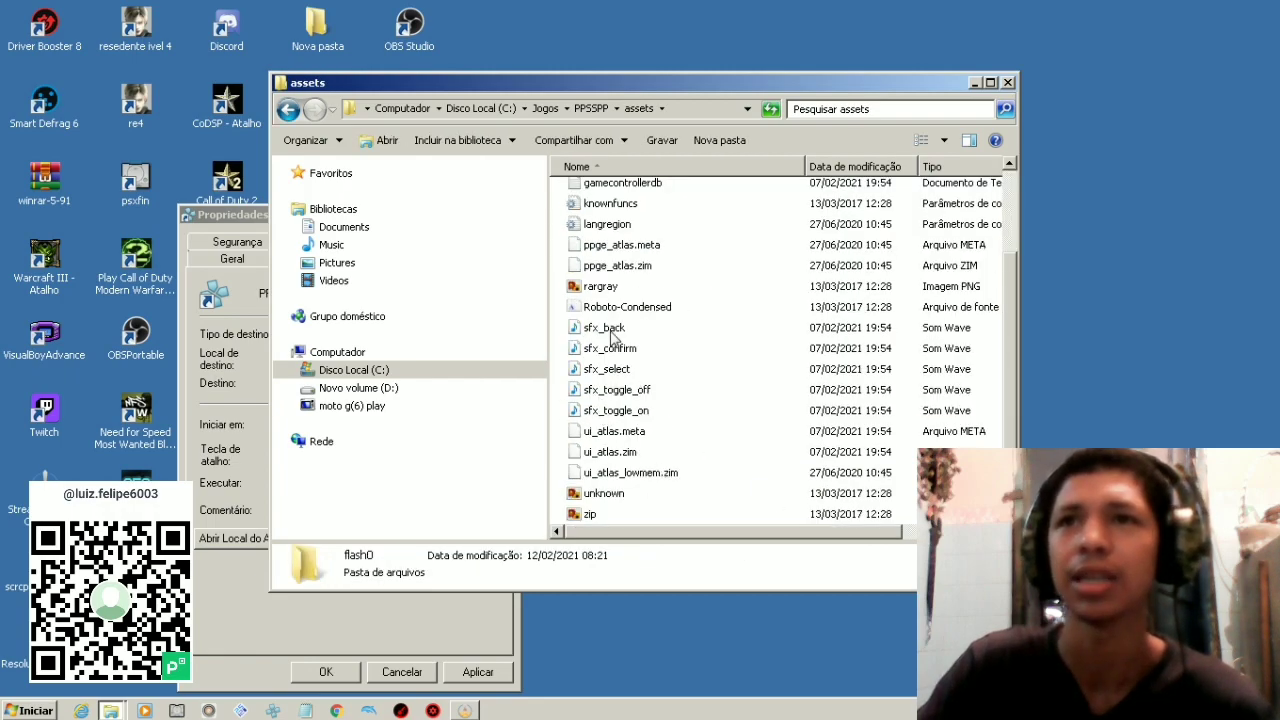
{"action": "scroll", "coordinate": [612, 337], "scroll_direction": "up", "scroll_amount": 2}
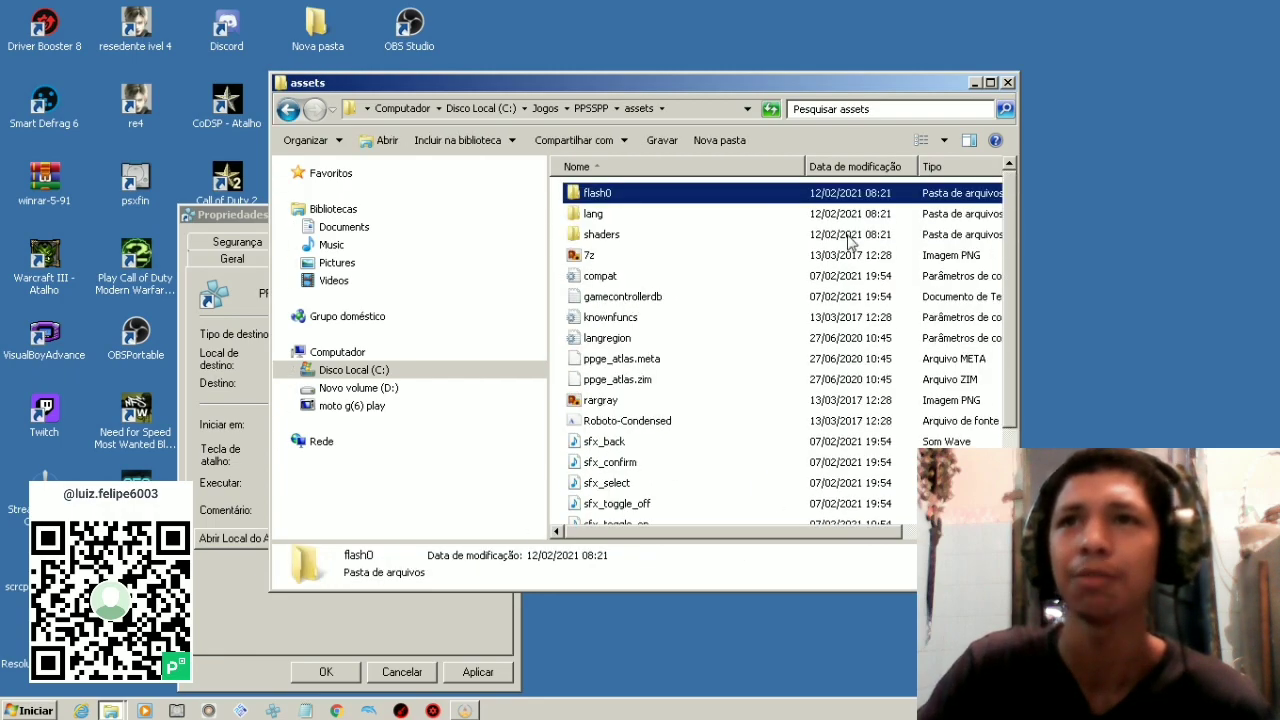
{"action": "left_click", "coordinate": [287, 111]}
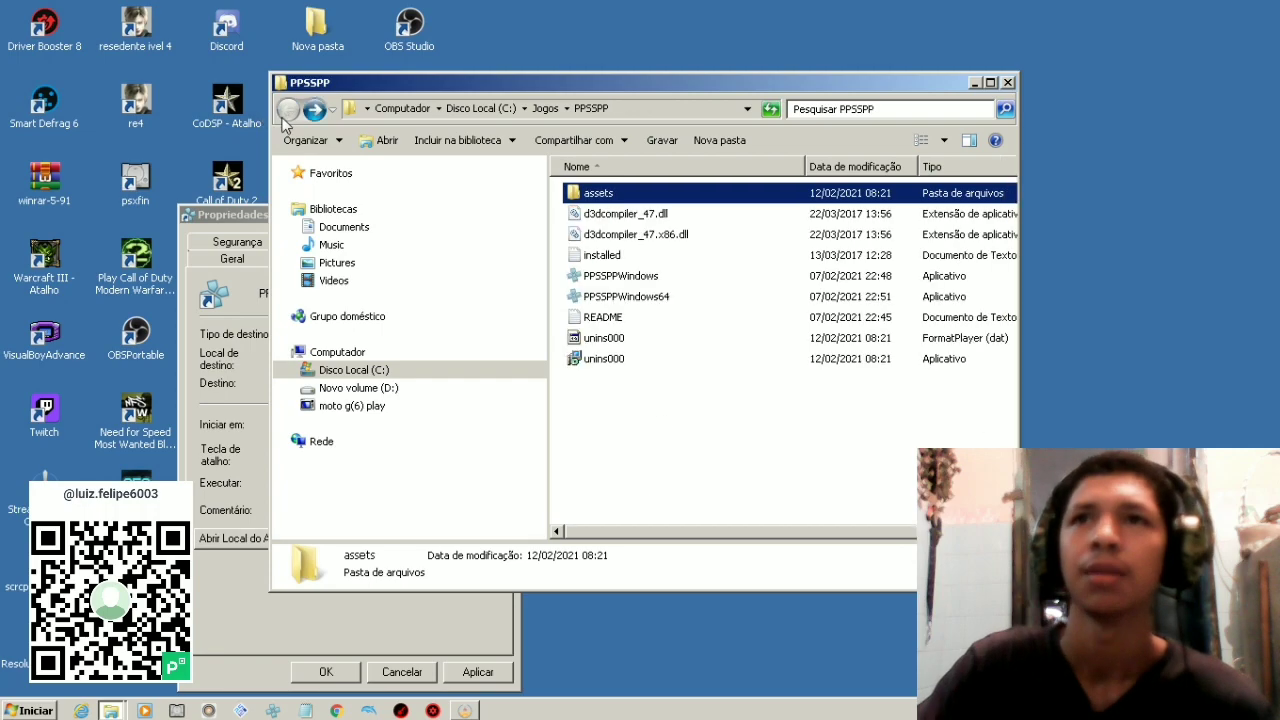
- View the installed text file in the PPSSPP folder, then close it along with the folder and shortcut properties windows
{"action": "double_click", "coordinate": [677, 213]}
{"action": "left_click", "coordinate": [782, 408]}
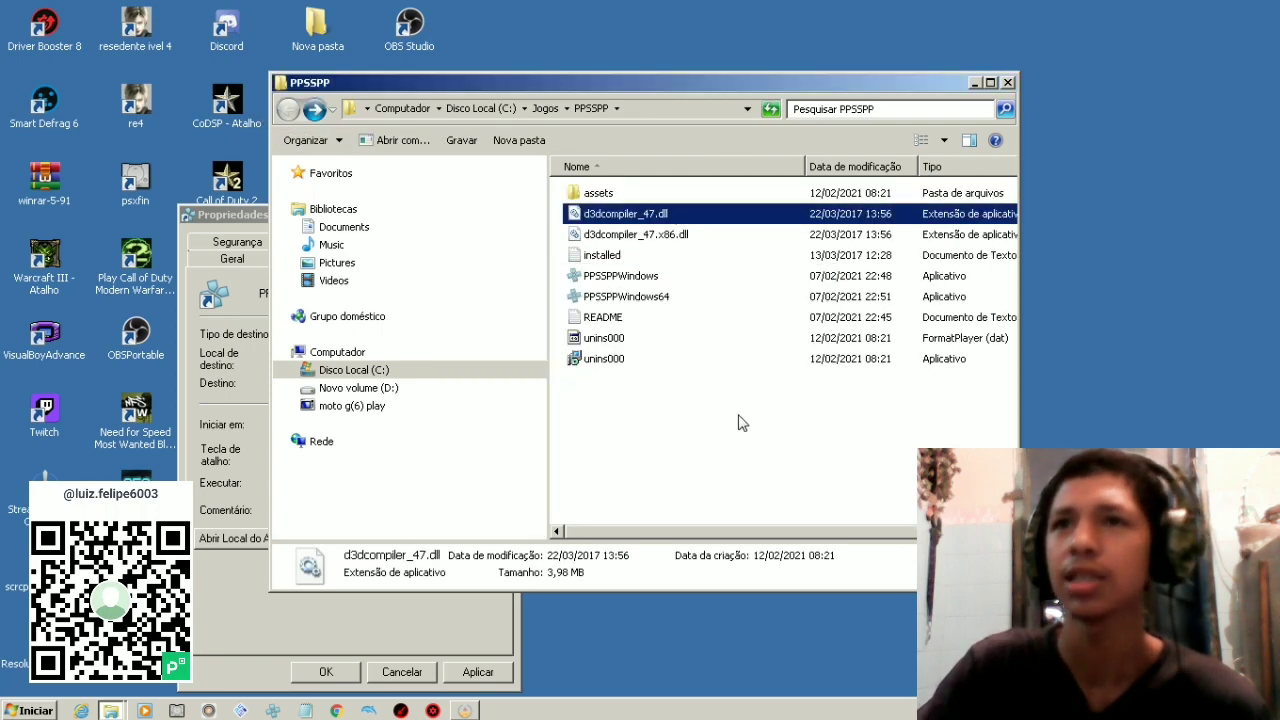
{"action": "double_click", "coordinate": [815, 256]}
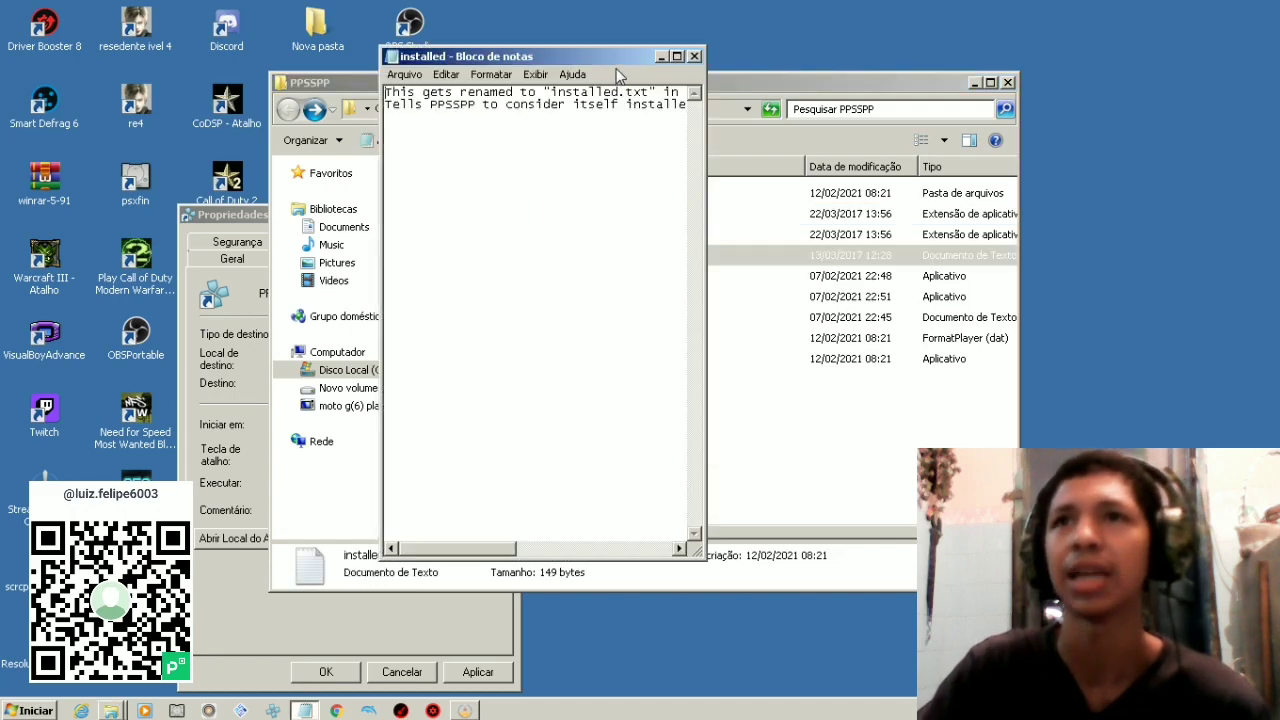
{"action": "left_click", "coordinate": [694, 56]}
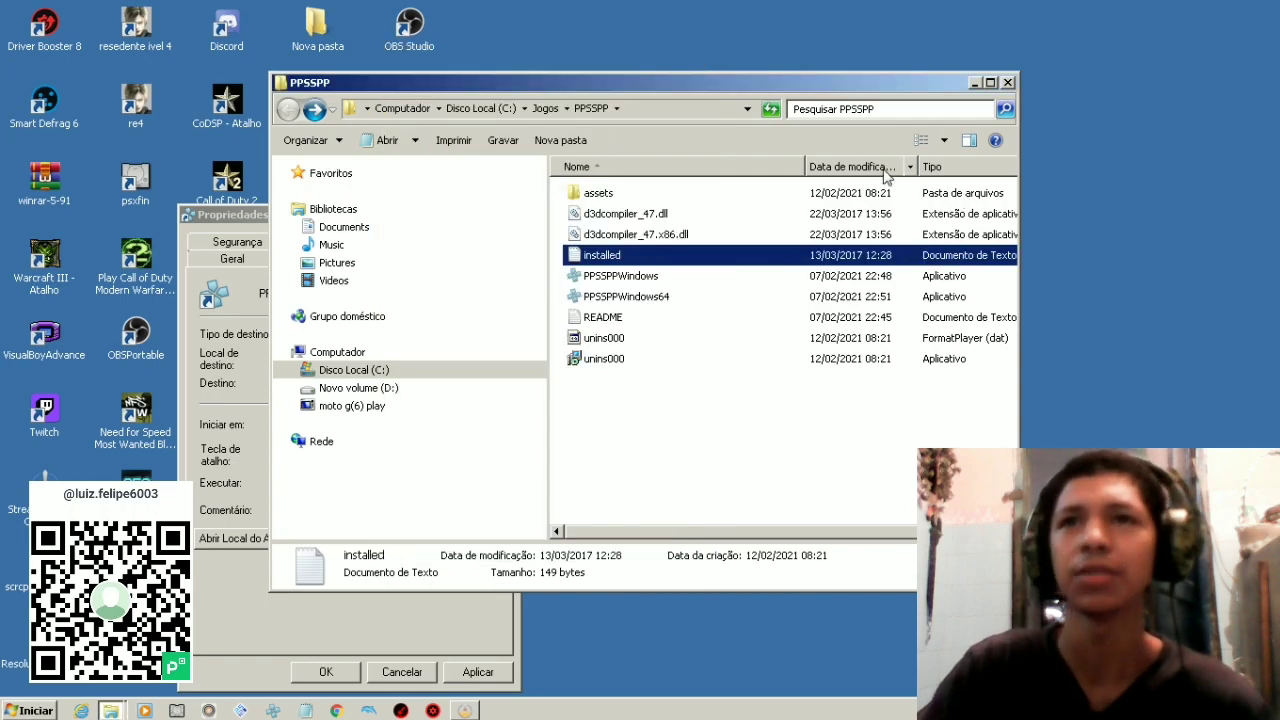
{"action": "left_click", "coordinate": [1006, 84]}
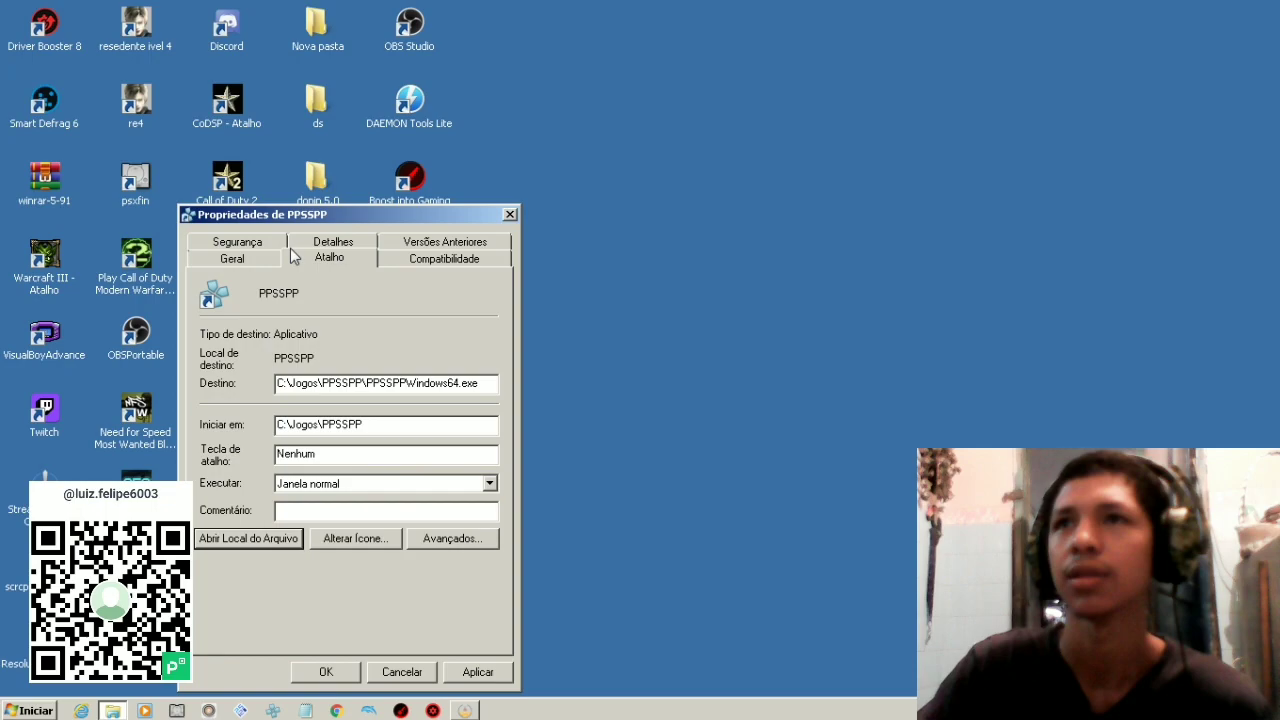
{"action": "left_click", "coordinate": [509, 216]}
- Open the pinned PPSSPP shortcut's properties, go to its ppsspp_win file location and select the memstick folder
{"action": "right_click", "coordinate": [283, 683]}
{"action": "left_click", "coordinate": [330, 660]}
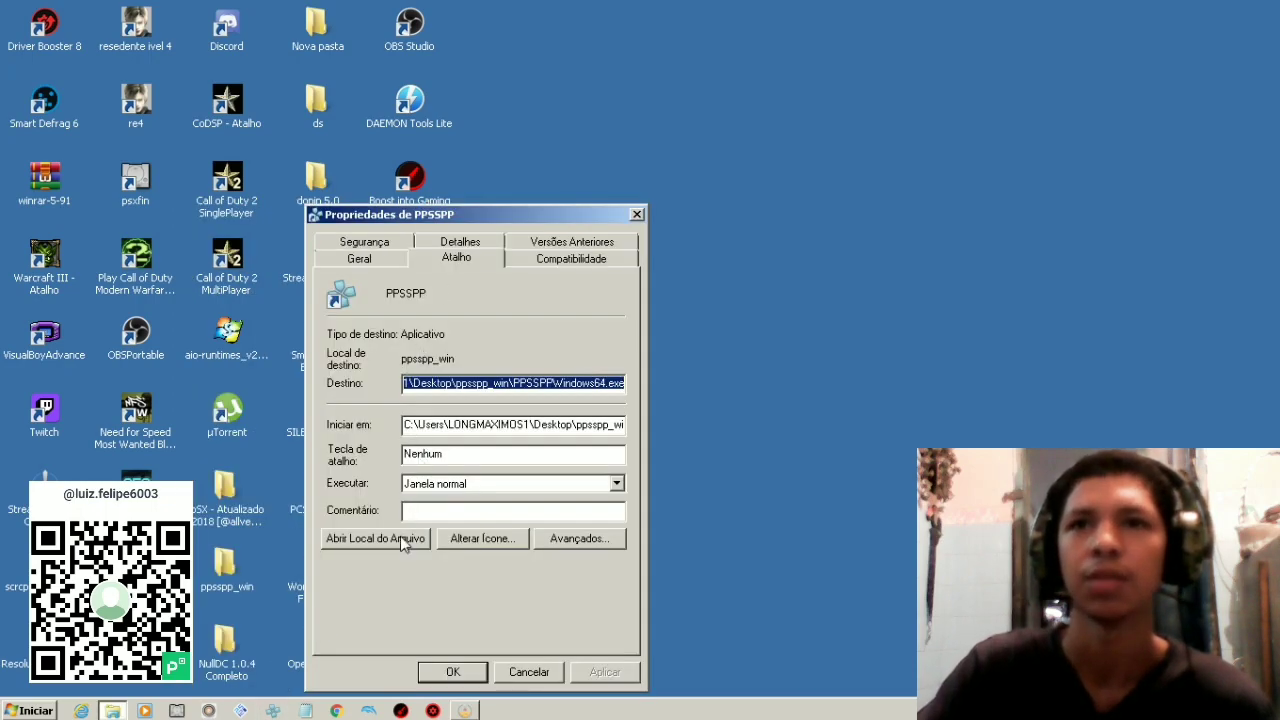
{"action": "left_click", "coordinate": [403, 539]}
{"action": "left_click", "coordinate": [643, 215]}
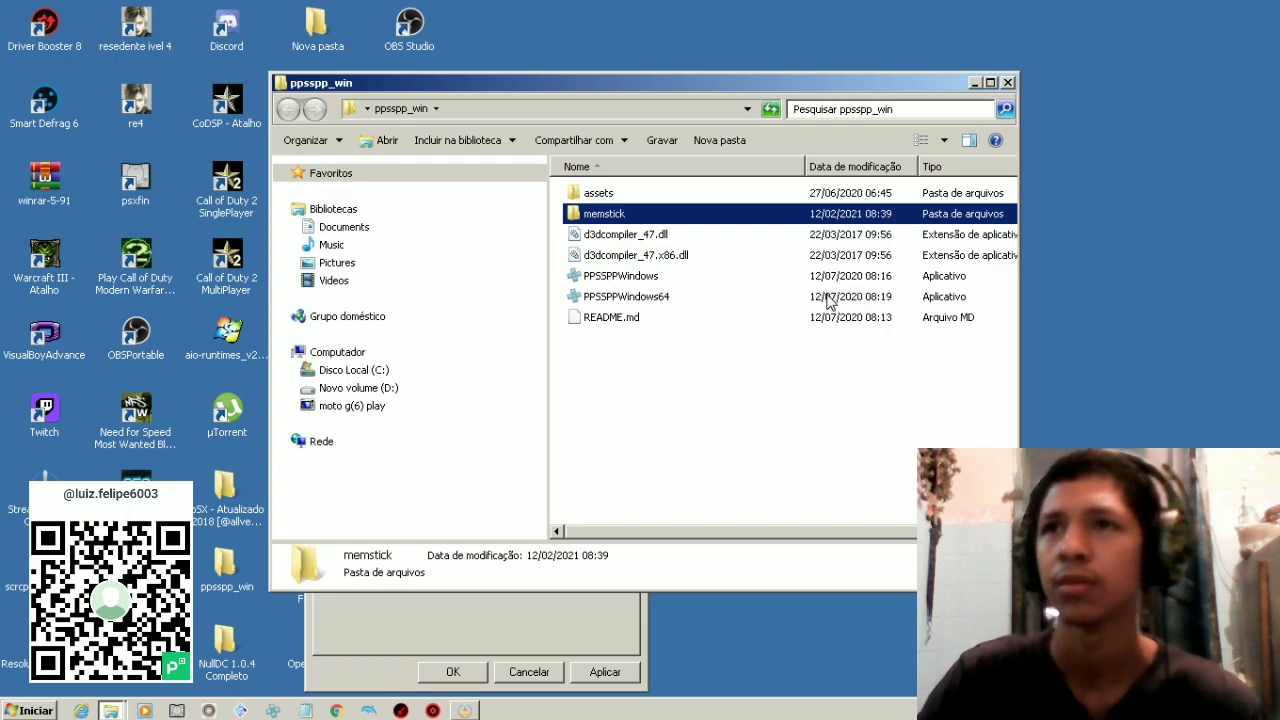
- Run PPSSPPWindows from ppsspp_win in a maximized window to check its version, then close the emulator, folder and shortcut properties
{"action": "left_click", "coordinate": [665, 300]}
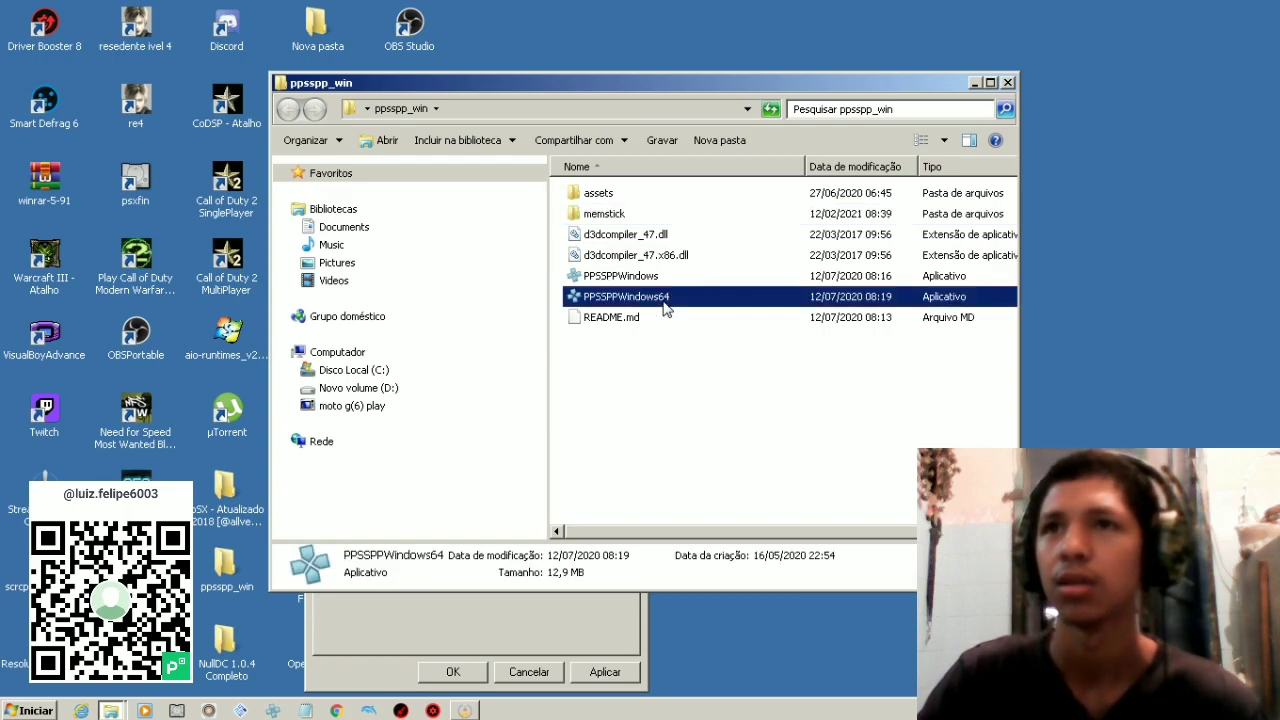
{"action": "right_click", "coordinate": [830, 300]}
{"action": "left_click", "coordinate": [794, 403]}
{"action": "left_click", "coordinate": [800, 390]}
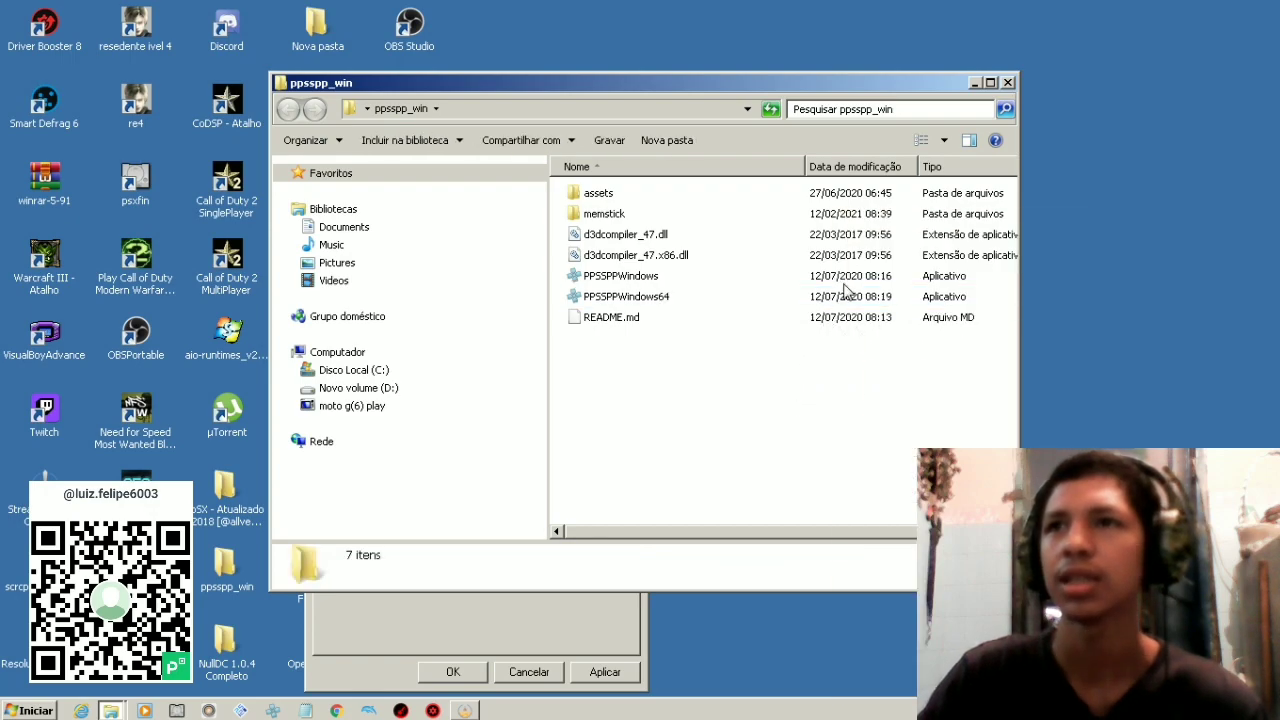
{"action": "double_click", "coordinate": [843, 284]}
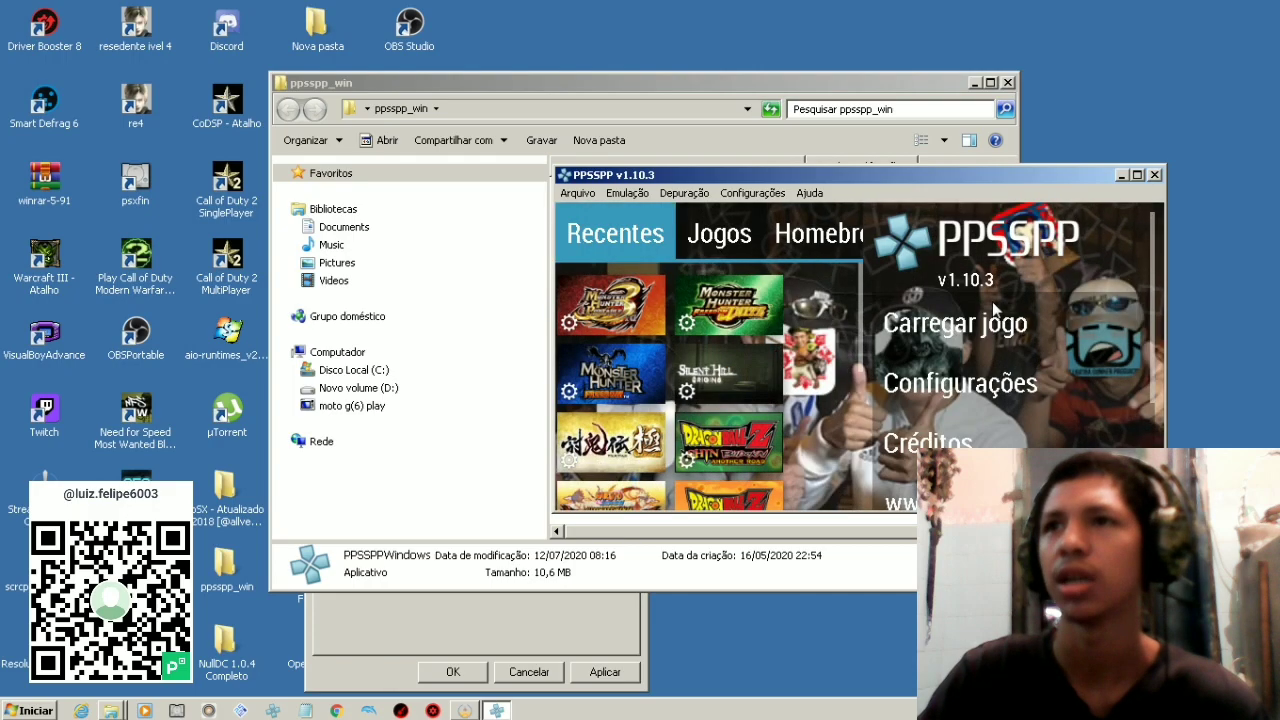
{"action": "double_click", "coordinate": [914, 178]}
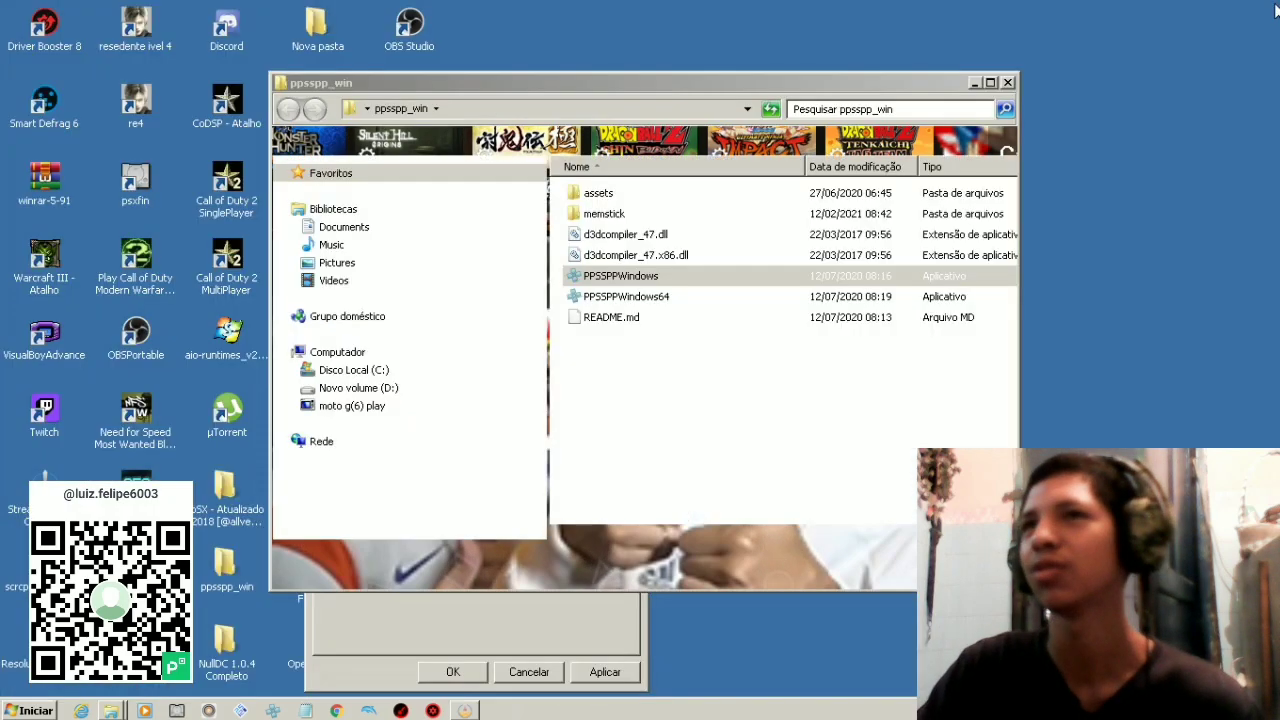
{"action": "left_click", "coordinate": [1009, 84]}
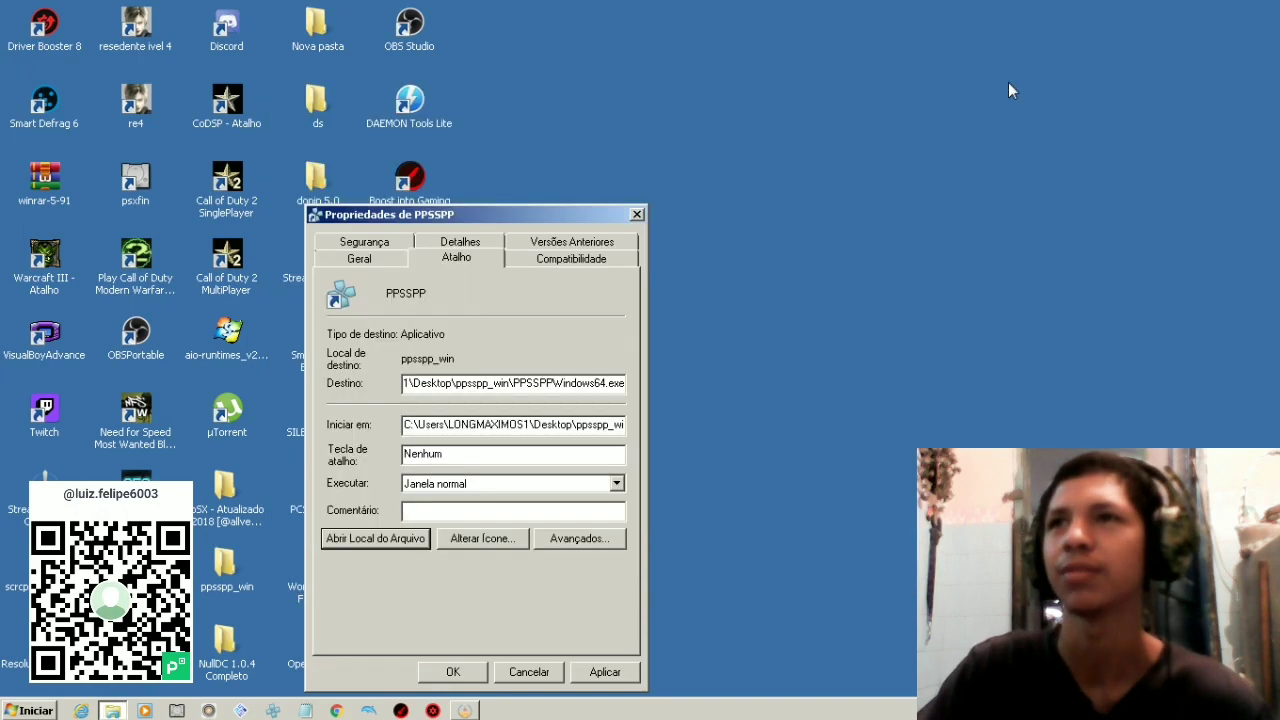
{"action": "left_click", "coordinate": [636, 216]}
- Reopen the Start-list PPSSPP shortcut's properties and go to its installation folder under C:\Jogos
{"action": "left_click", "coordinate": [40, 710]}
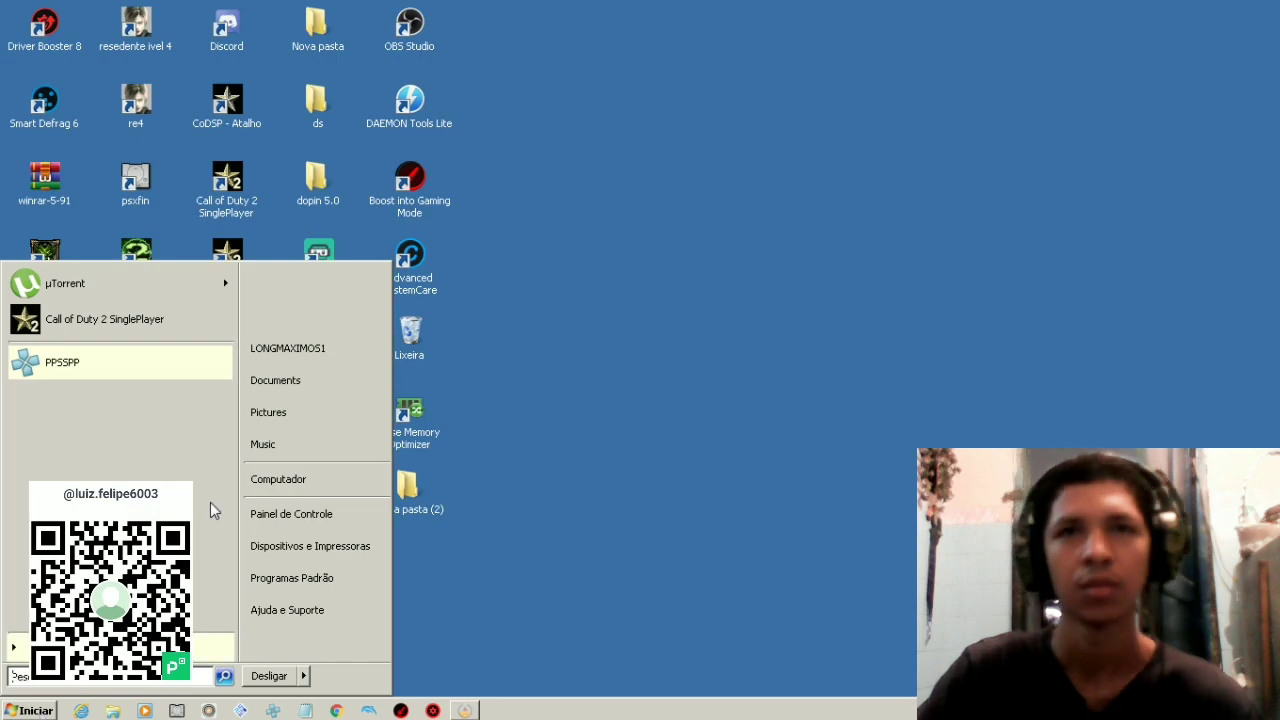
{"action": "right_click", "coordinate": [157, 364]}
{"action": "left_click", "coordinate": [248, 482]}
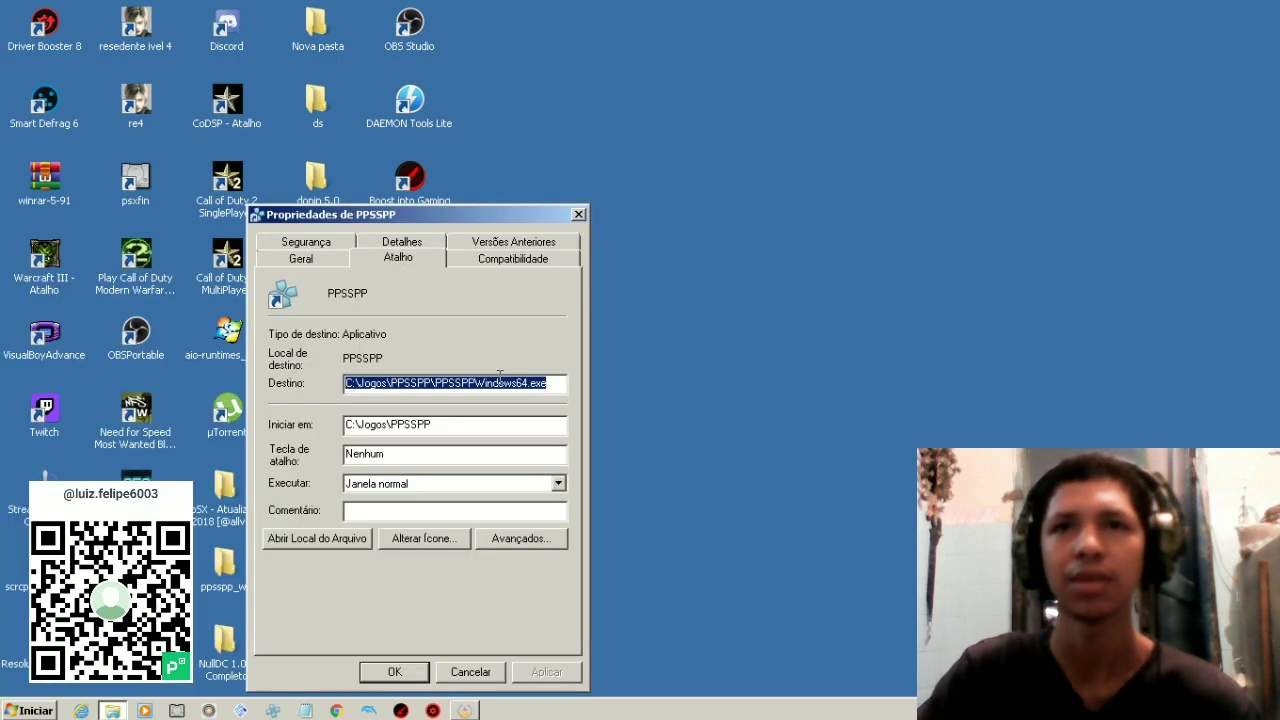
{"action": "left_click", "coordinate": [318, 538]}
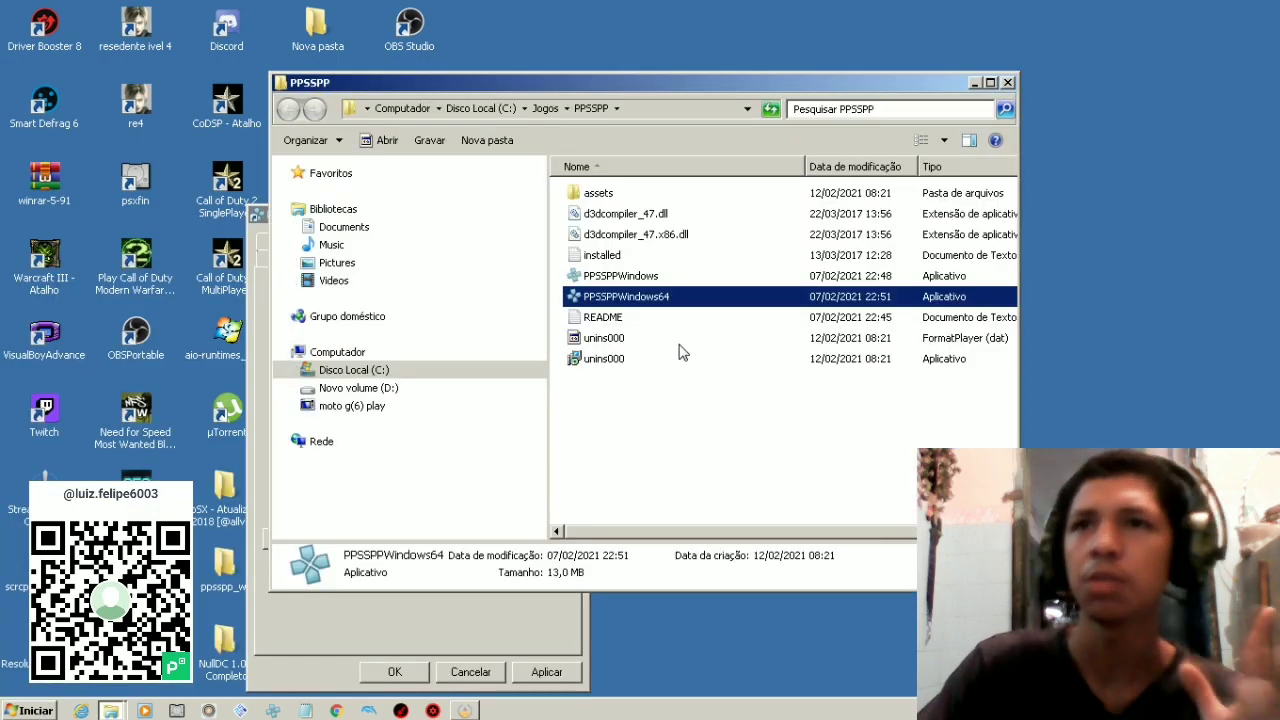
- Check the contents of the installed version's assets folder again and go back up to the PPSSPP folder
{"action": "left_click", "coordinate": [756, 276]}
{"action": "double_click", "coordinate": [675, 194]}
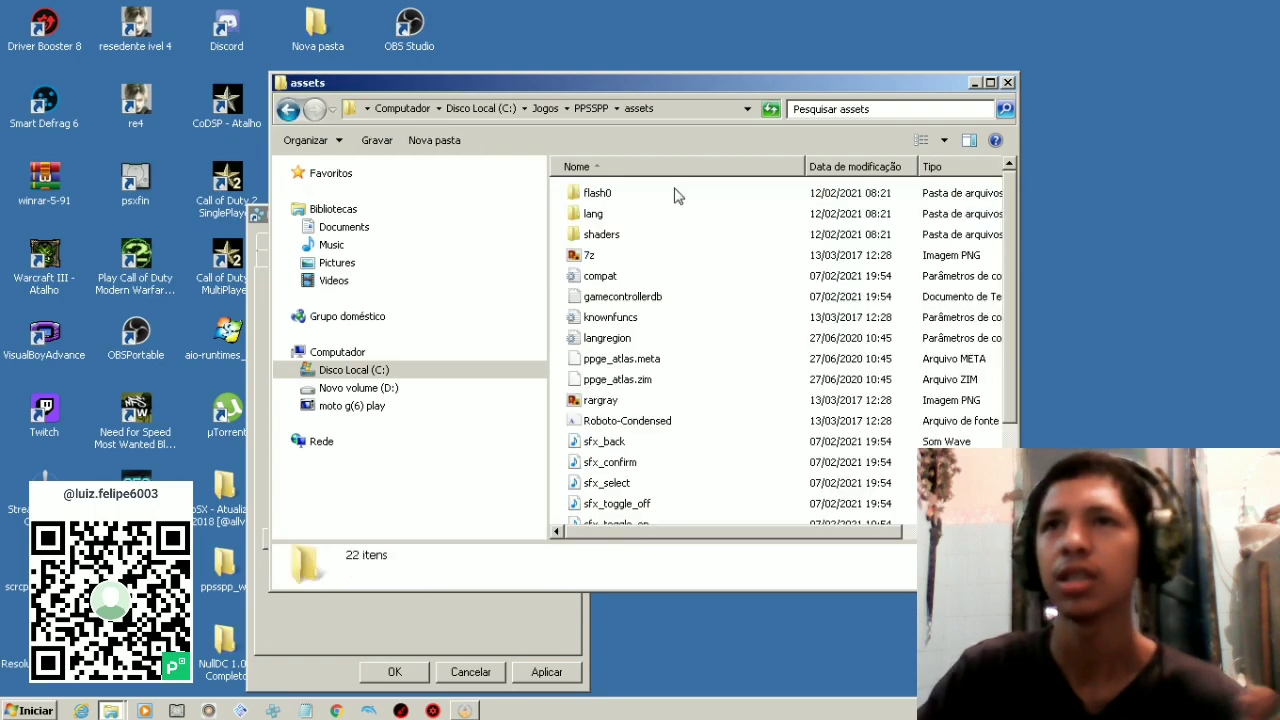
{"action": "scroll", "coordinate": [668, 337], "scroll_direction": "down", "scroll_amount": 2}
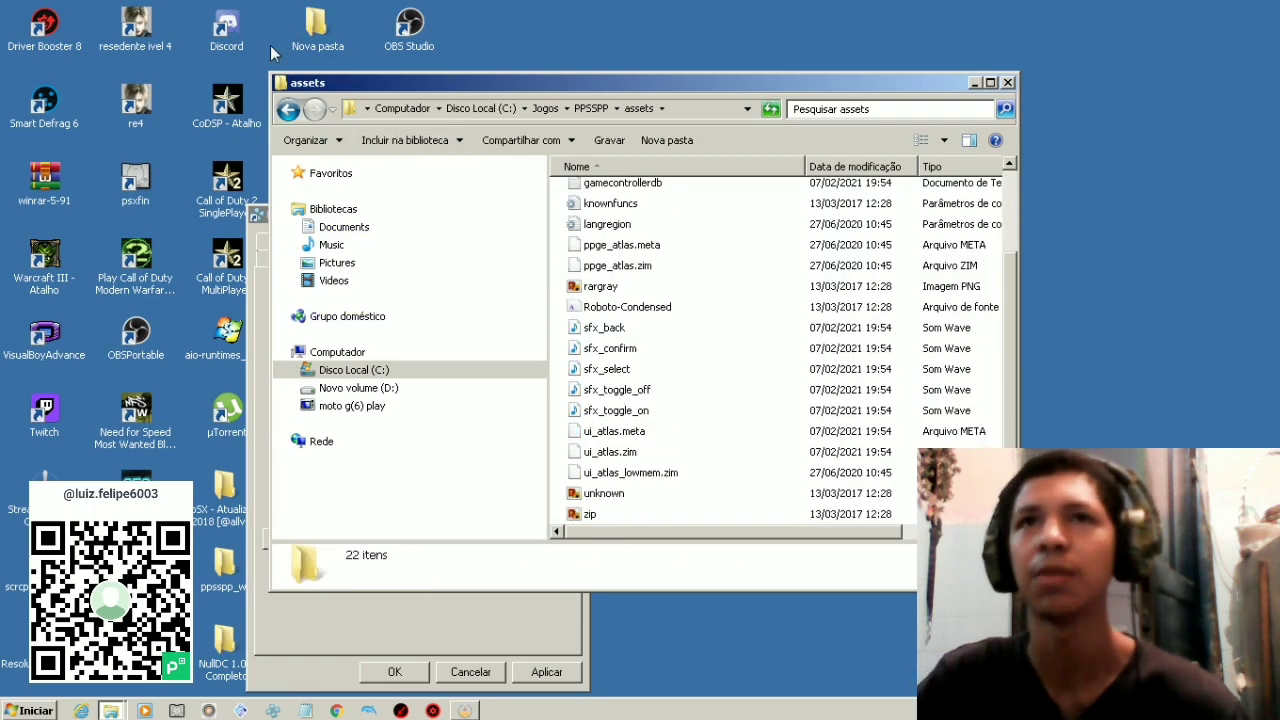
{"action": "left_click", "coordinate": [289, 110]}
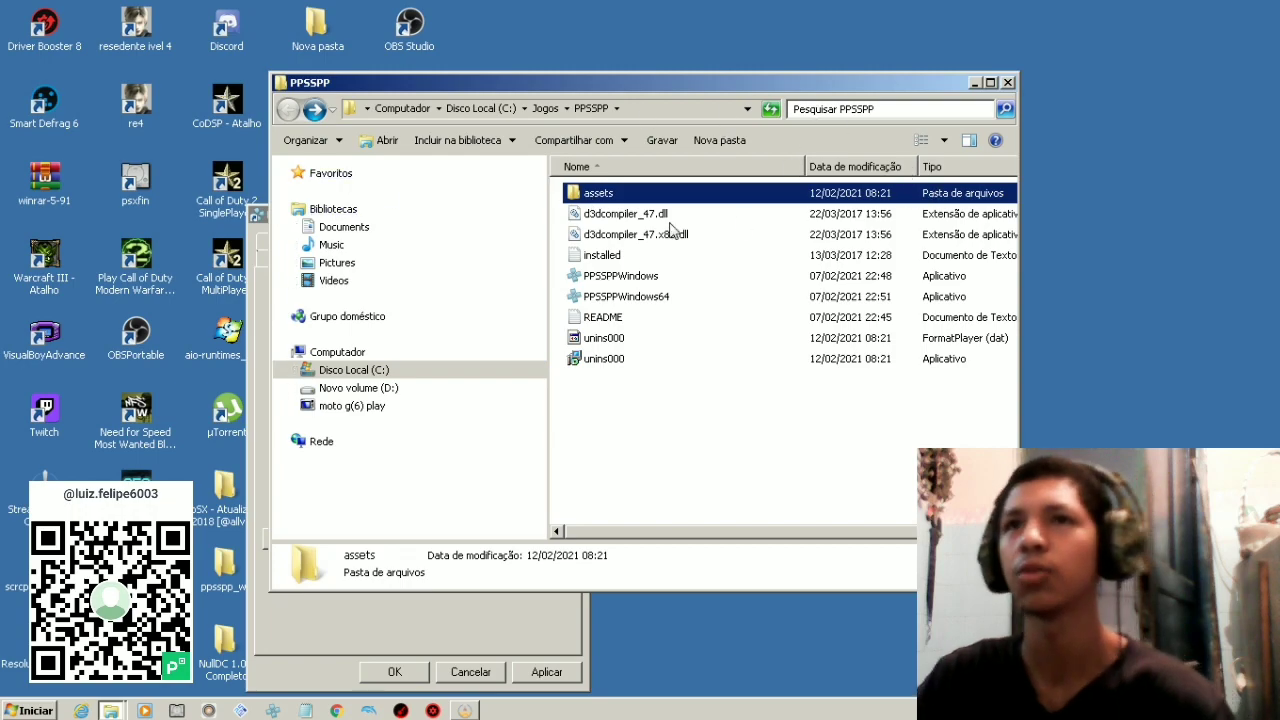
- Dismiss the freed-memory notification and clear the file selection in the PPSSPP folder
{"action": "left_click", "coordinate": [1080, 28]}
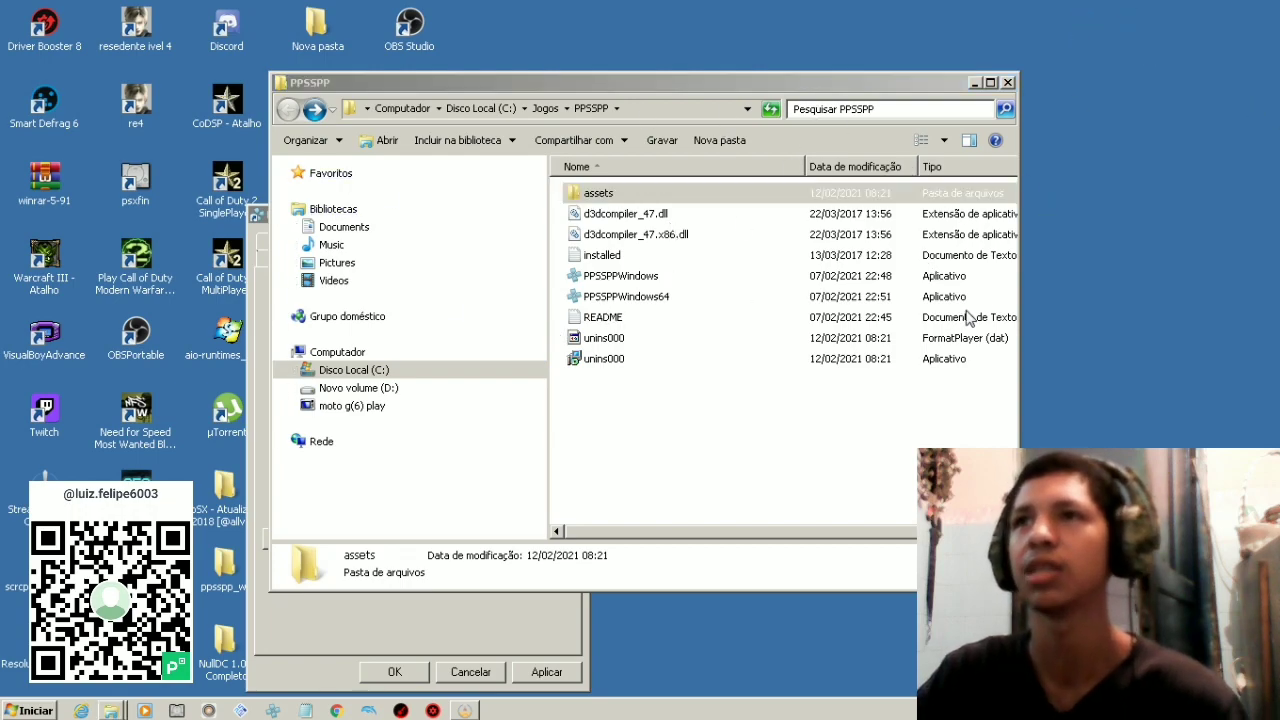
{"action": "left_click", "coordinate": [877, 394]}
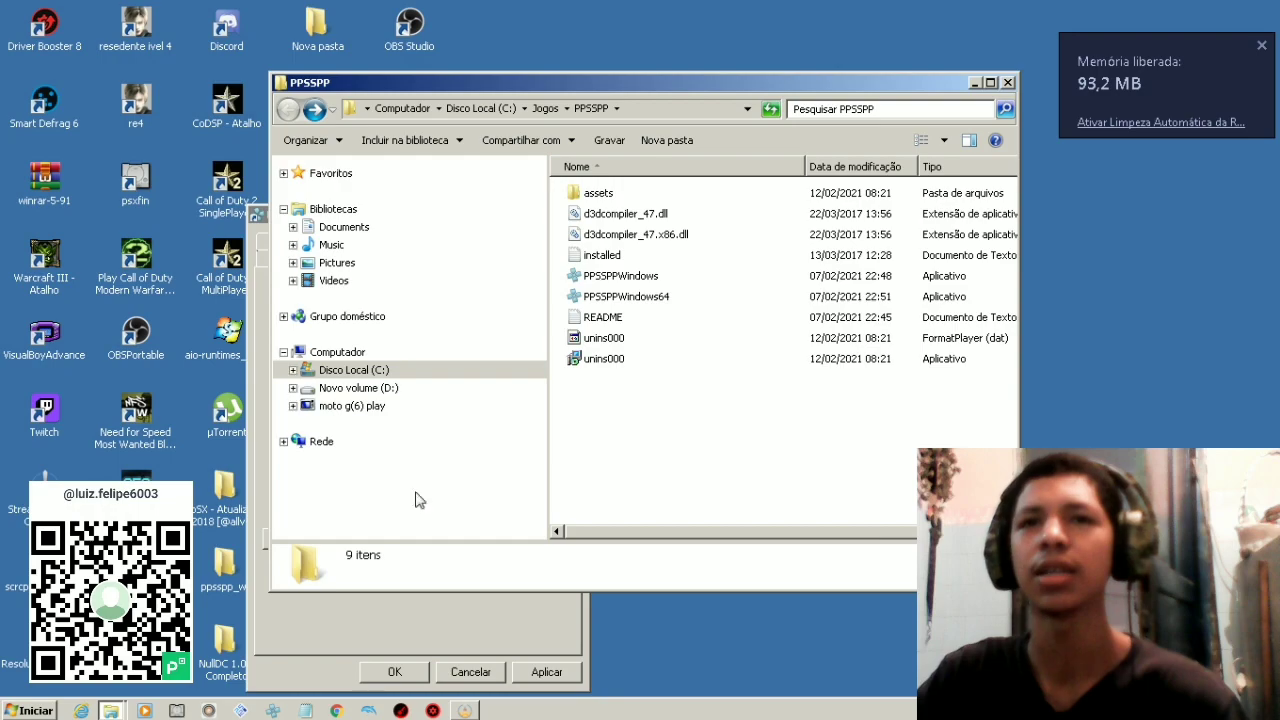
{"action": "left_click", "coordinate": [1261, 46]}
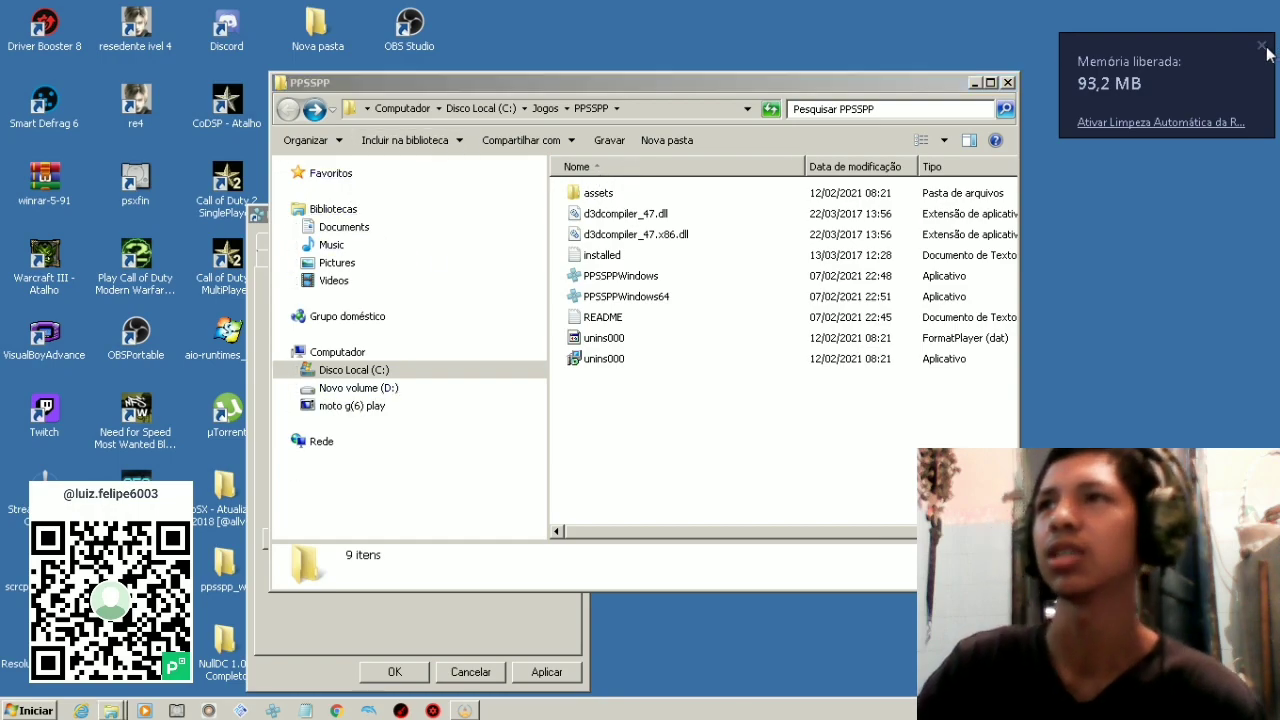
{"action": "left_click", "coordinate": [870, 338]}
{"action": "left_click", "coordinate": [868, 386]}
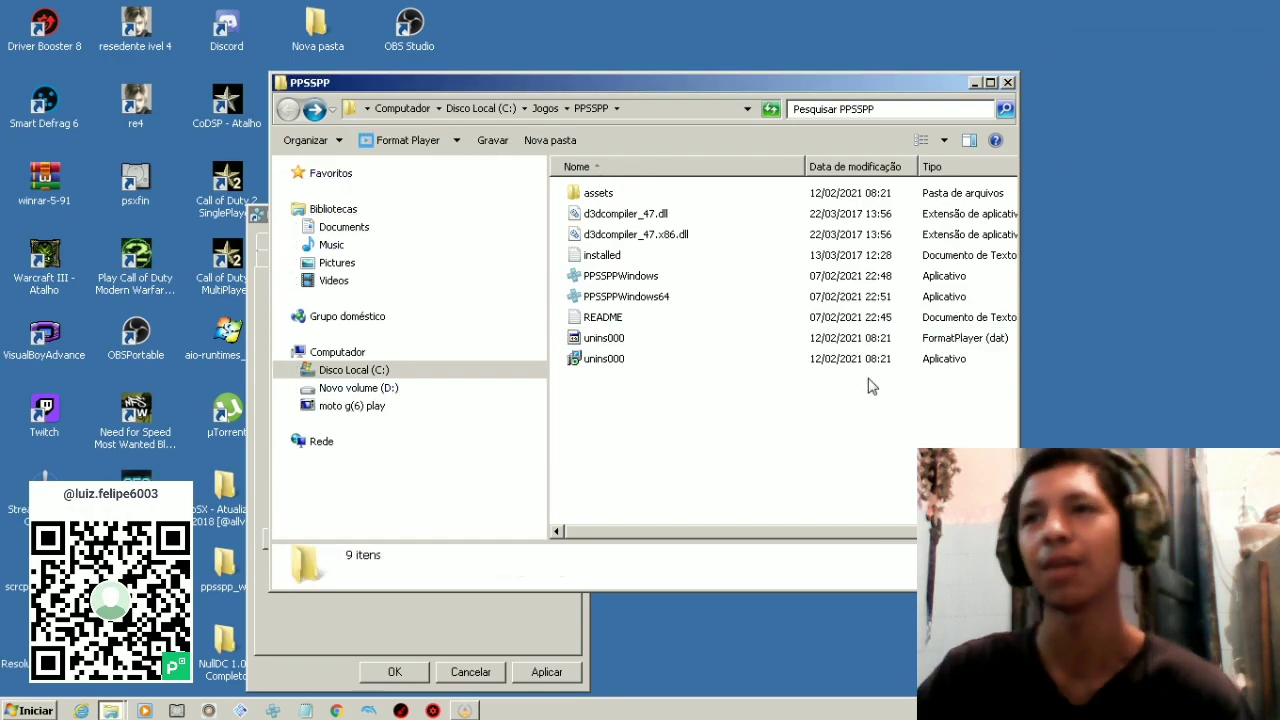
- Launch PPSSPPWindows64 from C:\Jogos\PPSSPP and switch the emulator to full screen
{"action": "left_click", "coordinate": [761, 198]}
{"action": "double_click", "coordinate": [715, 298]}
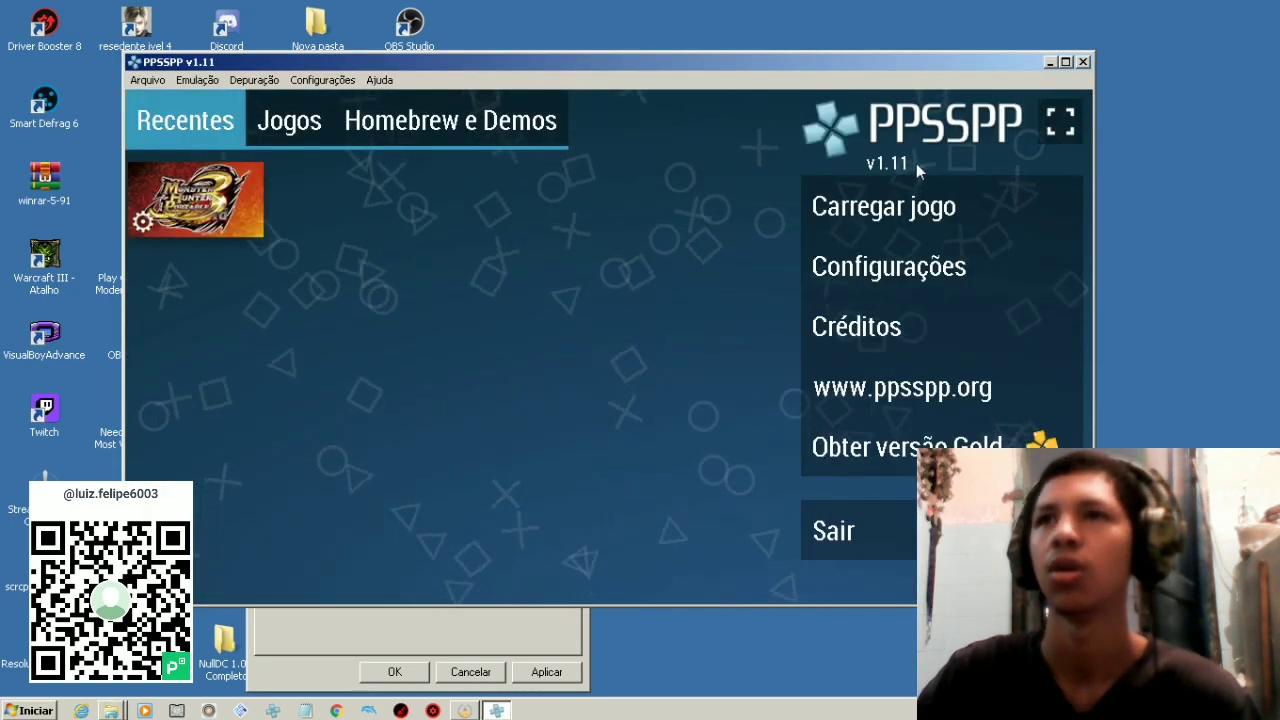
{"action": "left_click", "coordinate": [1060, 121]}
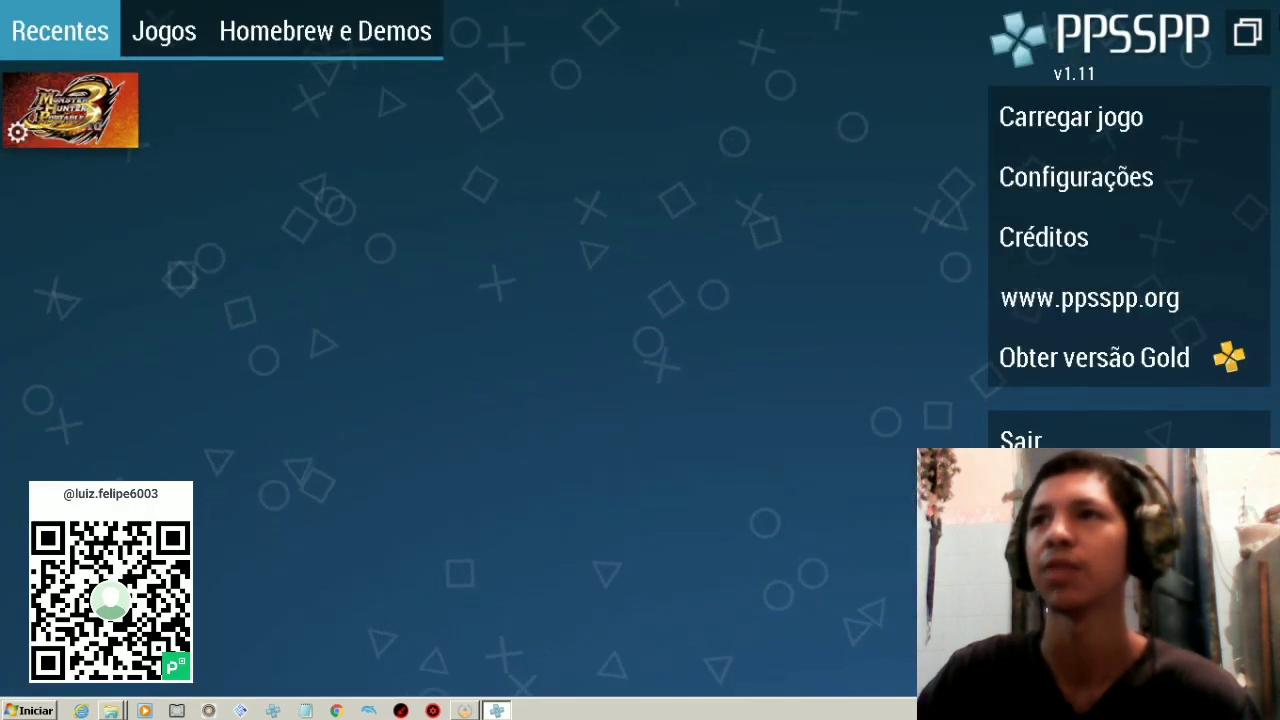
- Open the emulator settings and look through the graphics options, from rendering mode down to the on-screen information section
{"action": "left_click", "coordinate": [1000, 176]}
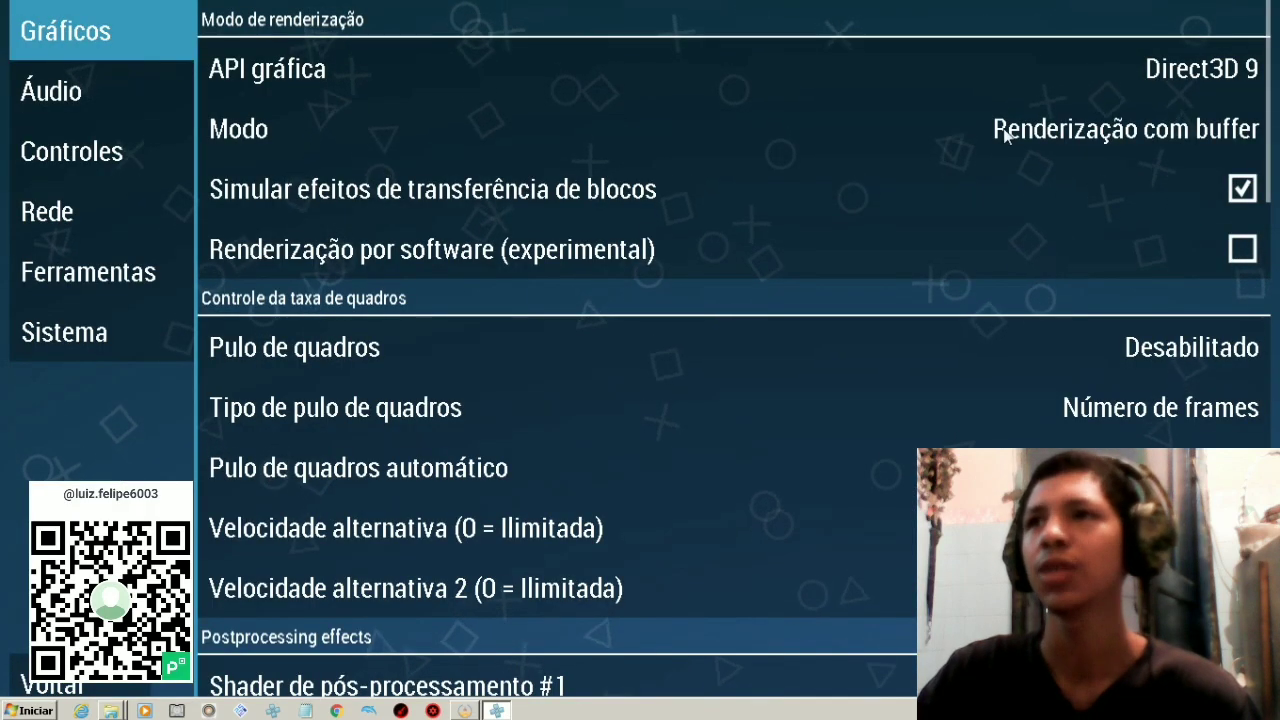
{"action": "scroll", "coordinate": [1186, 360], "scroll_direction": "down", "scroll_amount": 10}
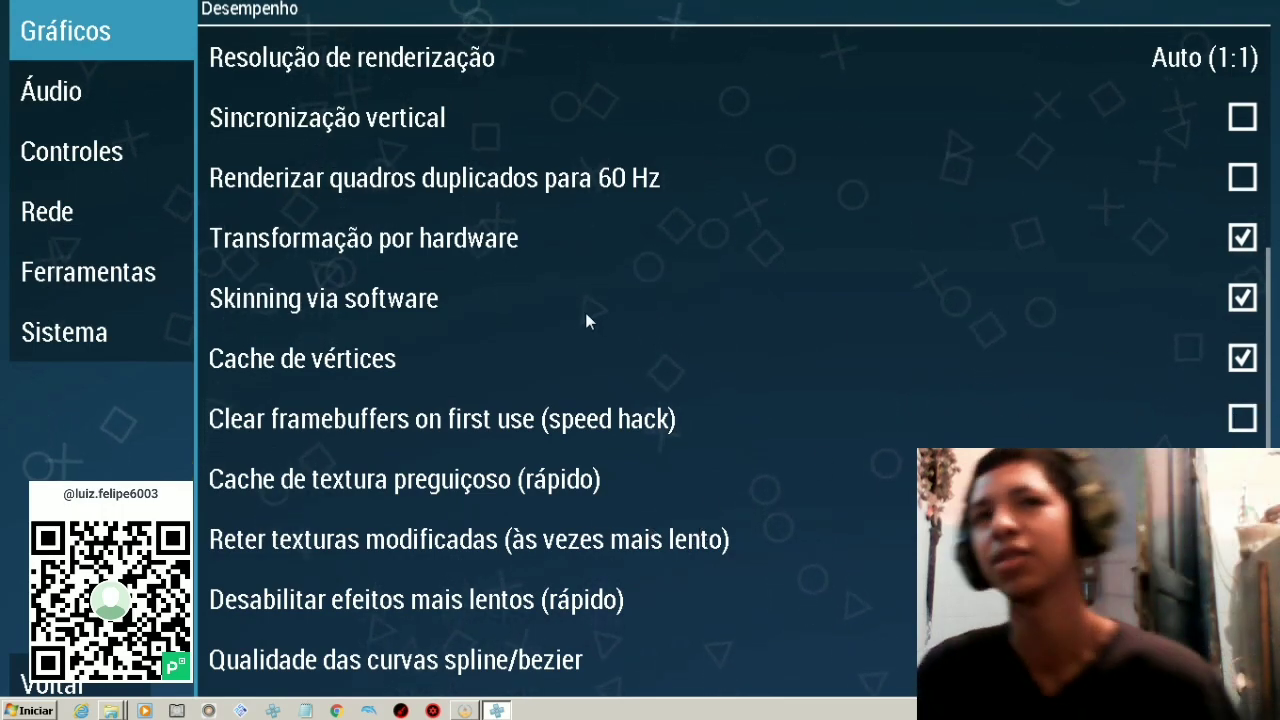
{"action": "scroll", "coordinate": [978, 430], "scroll_direction": "down", "scroll_amount": 4}
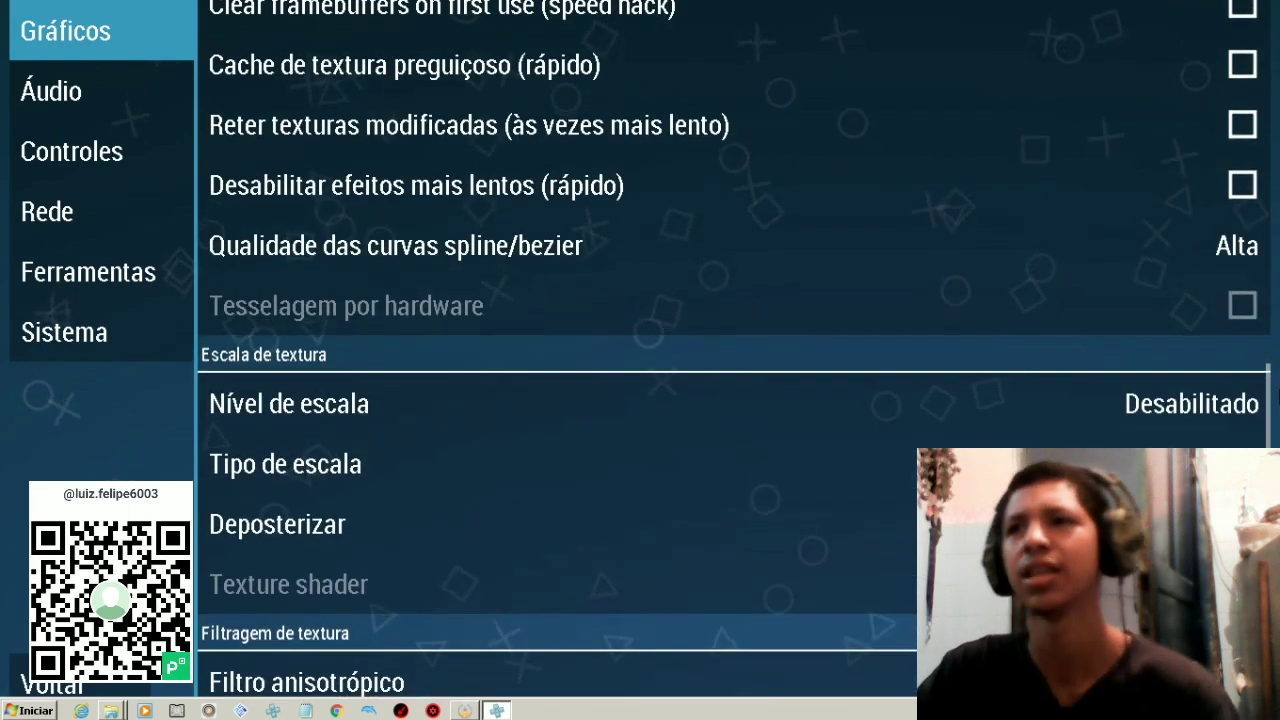
{"action": "scroll", "coordinate": [843, 371], "scroll_direction": "down", "scroll_amount": 3}
{"action": "scroll", "coordinate": [990, 352], "scroll_direction": "down", "scroll_amount": 3}
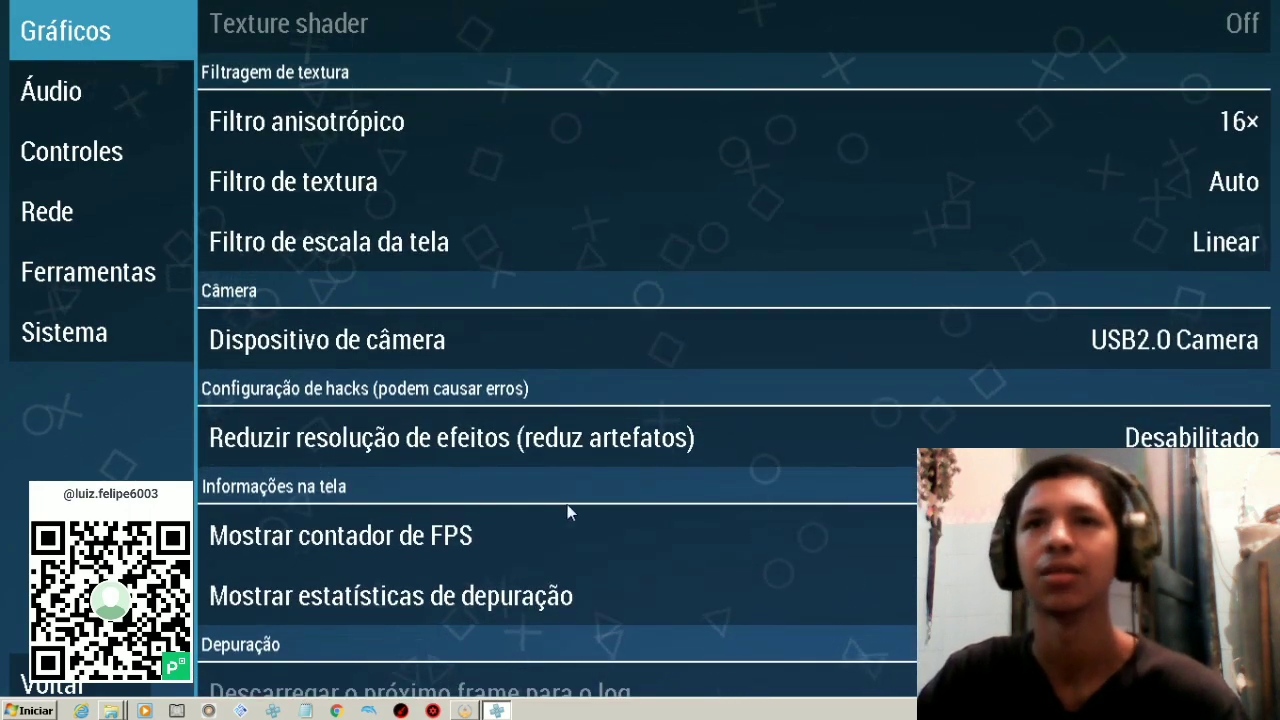
- Look through the system settings, from the interface language and emulation options down to the PSP model and recording options
{"action": "left_click", "coordinate": [95, 332]}
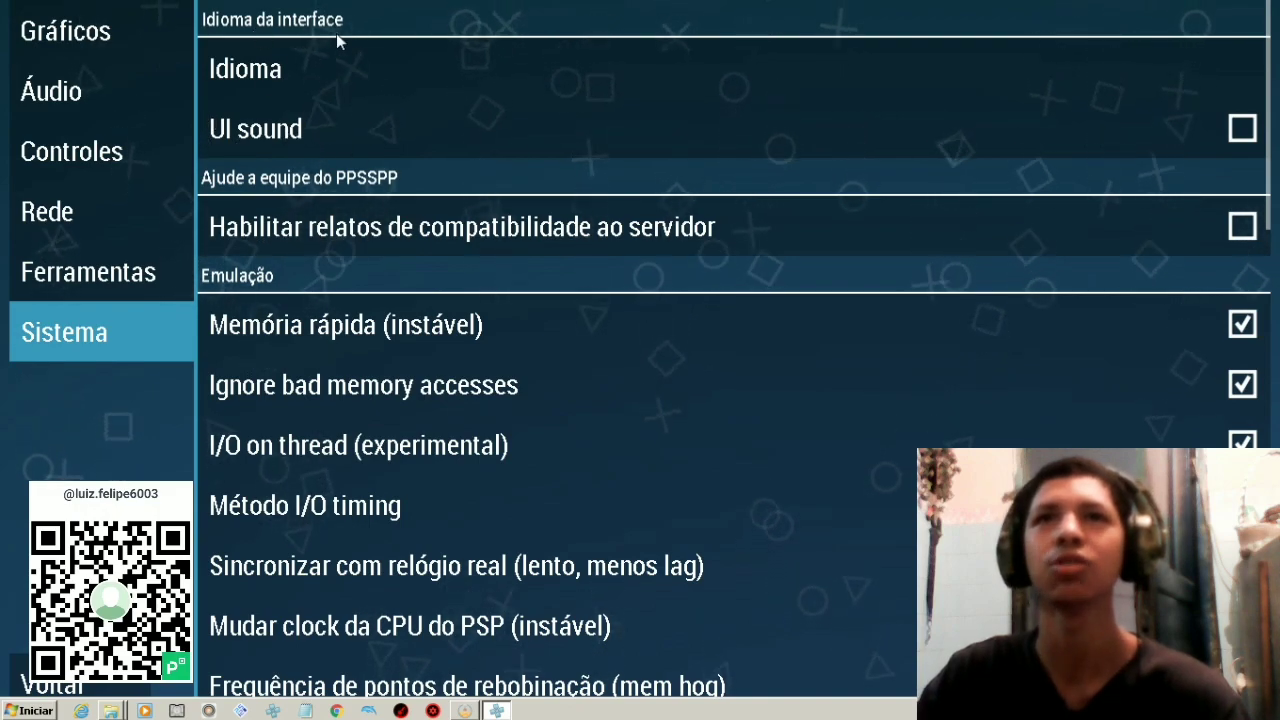
{"action": "scroll", "coordinate": [700, 200], "scroll_direction": "down", "scroll_amount": 5}
{"action": "scroll", "coordinate": [1207, 225], "scroll_direction": "up", "scroll_amount": 5}
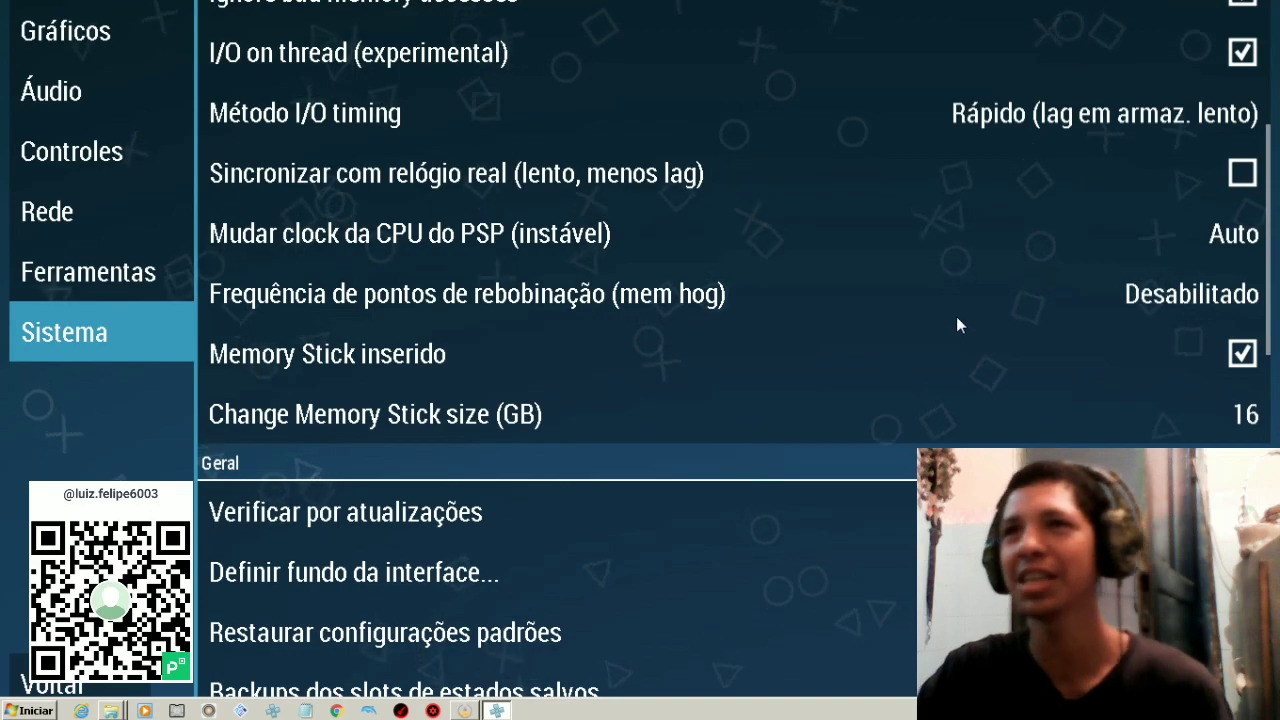
{"action": "scroll", "coordinate": [1180, 230], "scroll_direction": "down", "scroll_amount": 5}
{"action": "scroll", "coordinate": [418, 366], "scroll_direction": "down", "scroll_amount": 2}
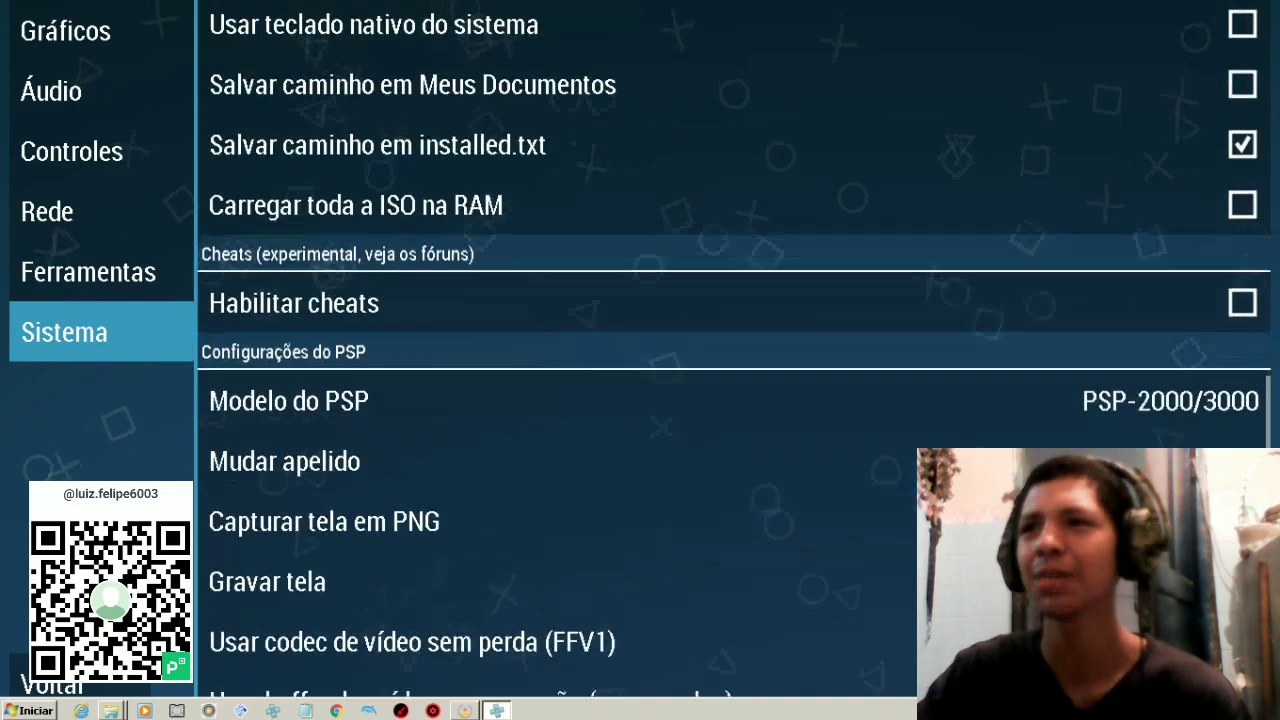
{"action": "scroll", "coordinate": [1229, 415], "scroll_direction": "down", "scroll_amount": 2}
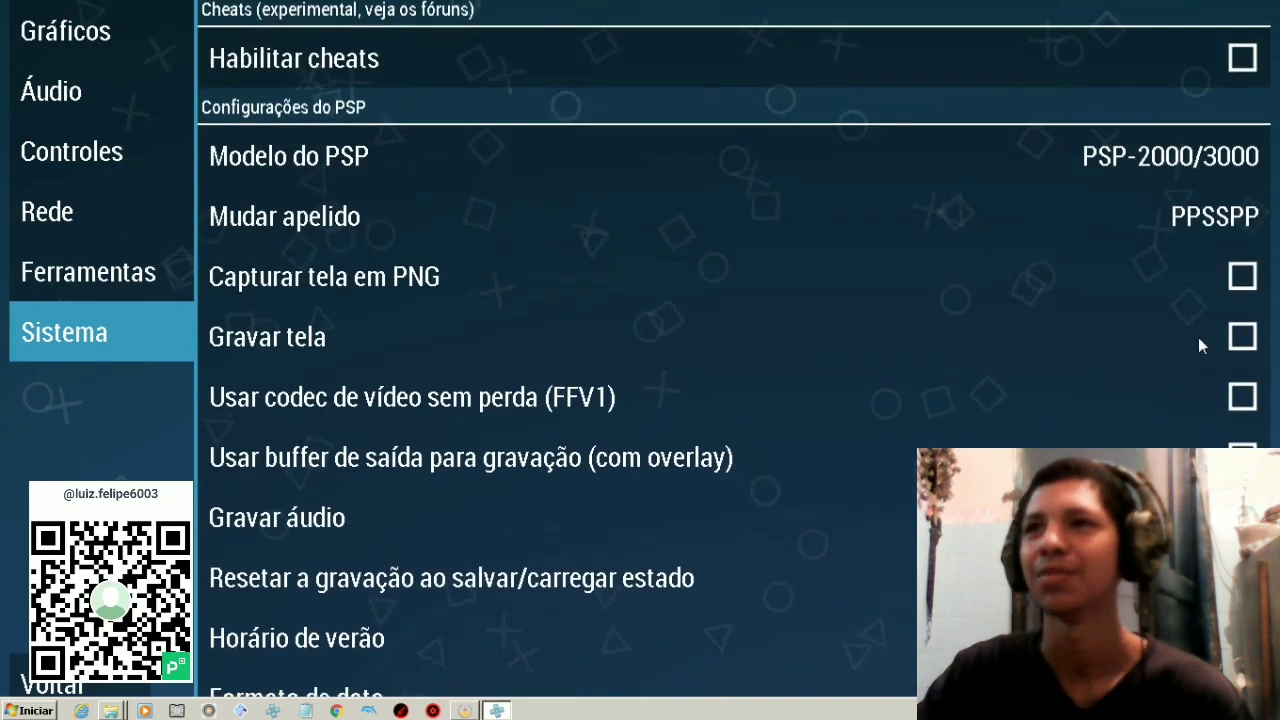
- Review the network settings, including the ad hoc server, UPnP, chat, quick chat and miscellaneous options
{"action": "left_click", "coordinate": [102, 188]}
{"action": "scroll", "coordinate": [1107, 343], "scroll_direction": "down", "scroll_amount": 1}
{"action": "scroll", "coordinate": [1107, 343], "scroll_direction": "down", "scroll_amount": 5}
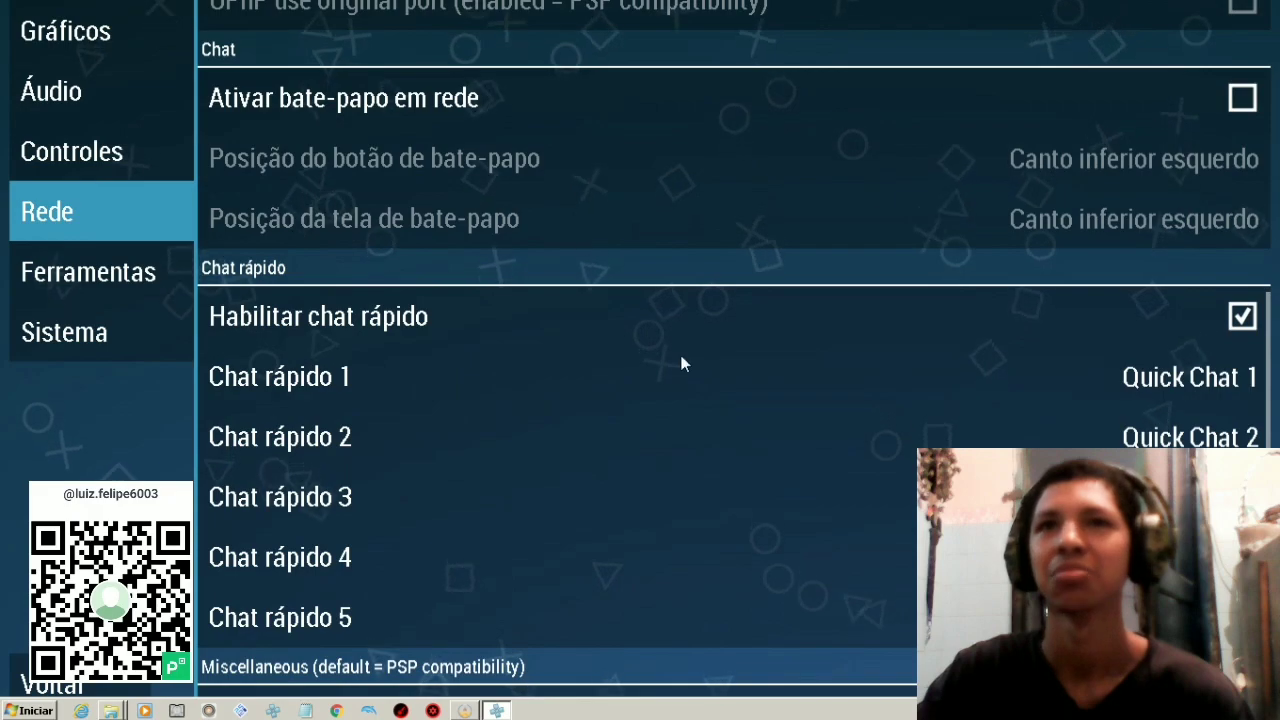
{"action": "scroll", "coordinate": [680, 363], "scroll_direction": "down", "scroll_amount": 2}
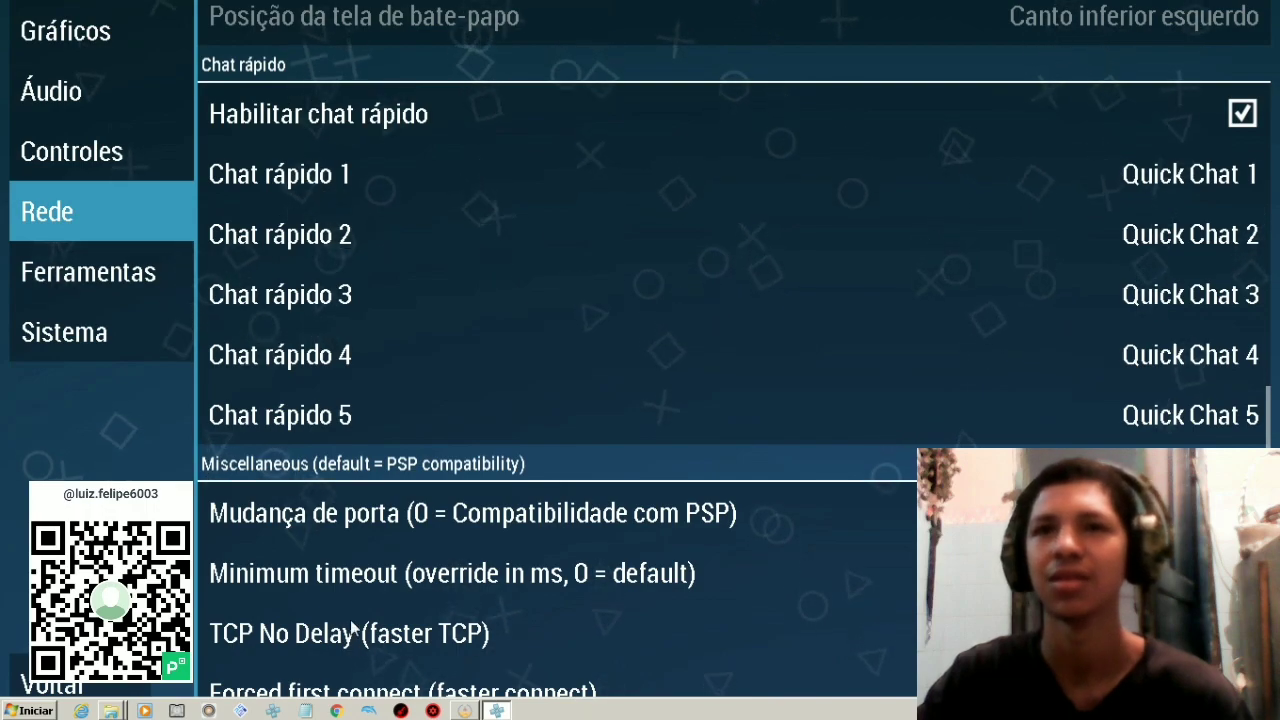
{"action": "scroll", "coordinate": [823, 597], "scroll_direction": "up", "scroll_amount": 2}
{"action": "scroll", "coordinate": [455, 688], "scroll_direction": "down", "scroll_amount": 2}
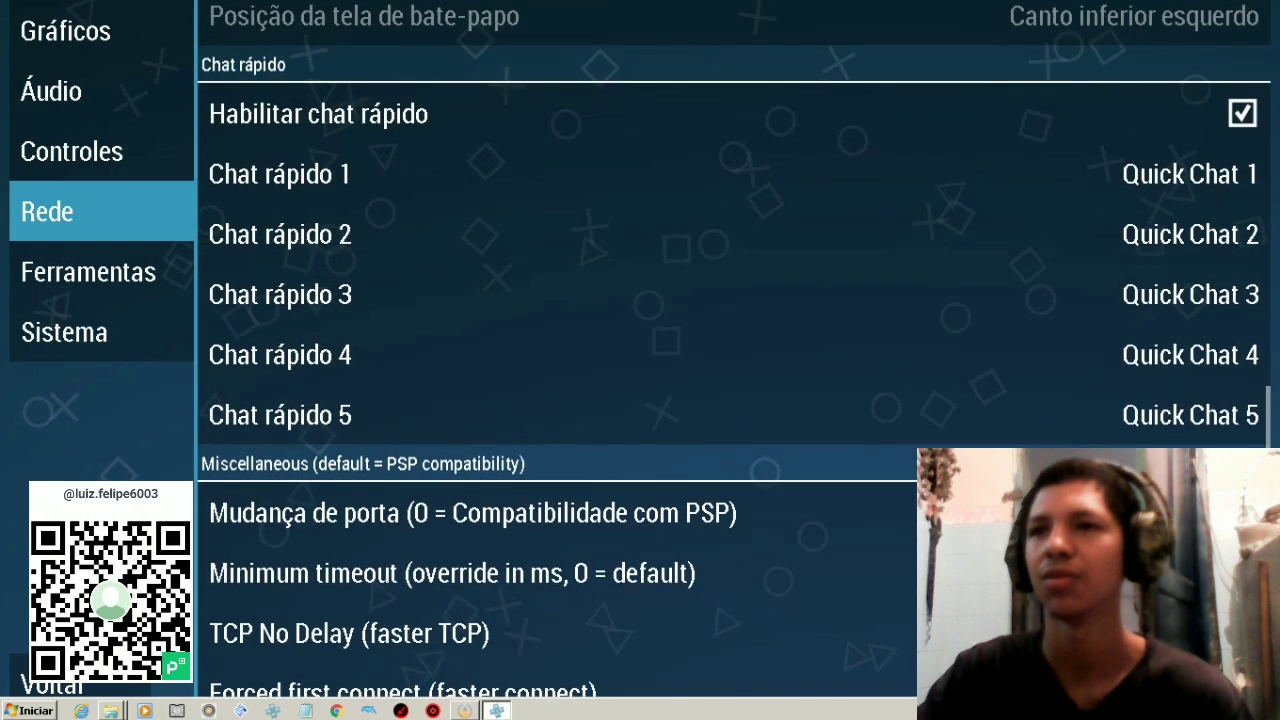
{"action": "scroll", "coordinate": [580, 434], "scroll_direction": "up", "scroll_amount": 5}
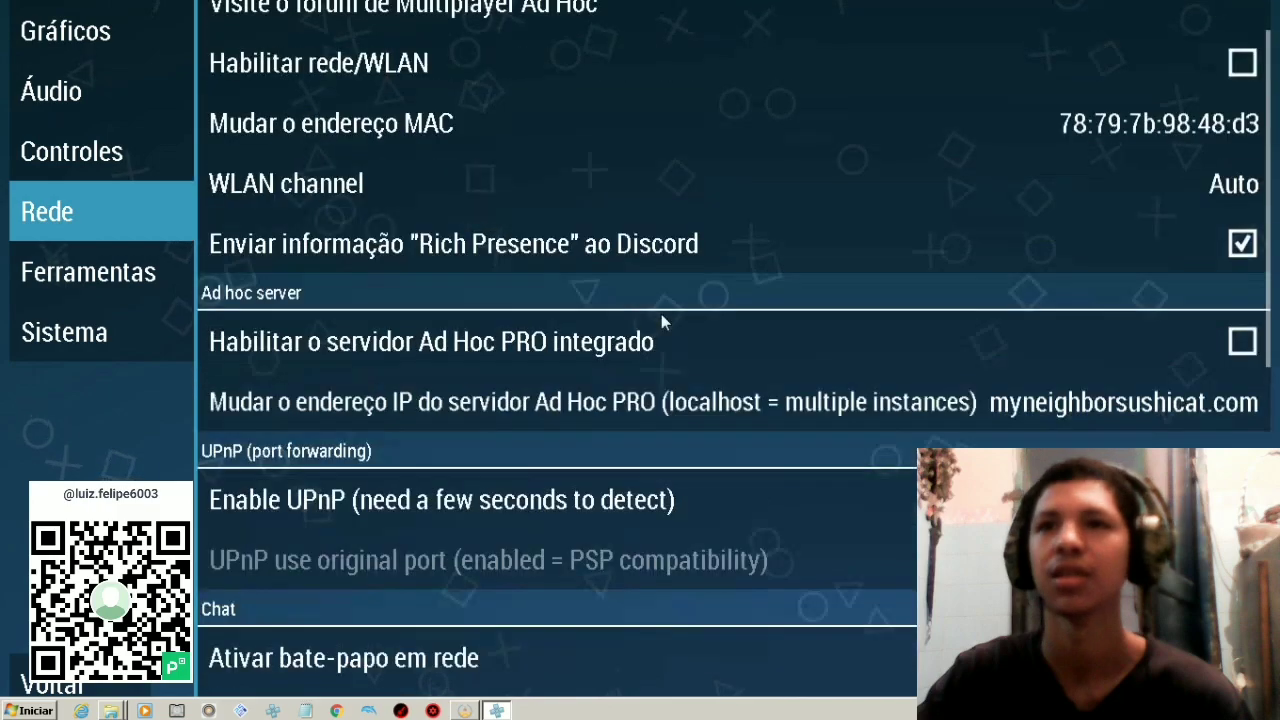
- Examine the control settings, covering the on-screen controls and the DInput, XInput, keyboard and mouse options
{"action": "left_click", "coordinate": [168, 142]}
{"action": "scroll", "coordinate": [677, 221], "scroll_direction": "down", "scroll_amount": 6}
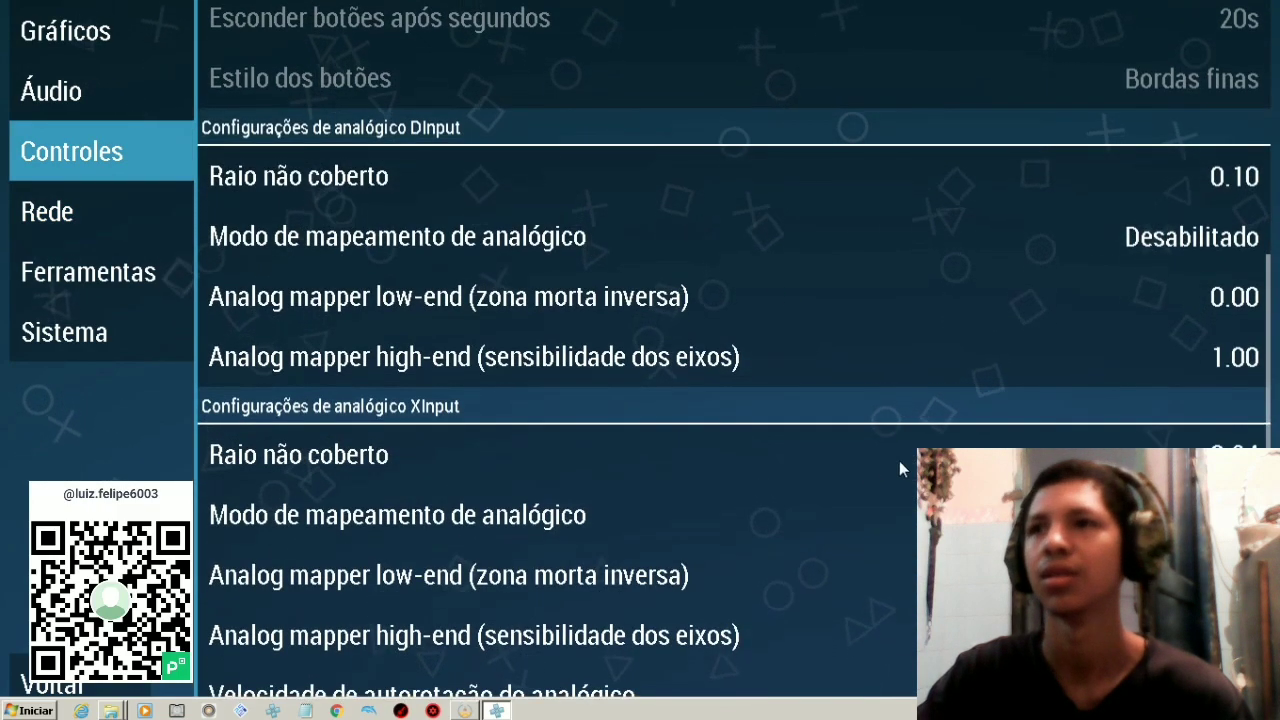
{"action": "scroll", "coordinate": [838, 480], "scroll_direction": "down", "scroll_amount": 4}
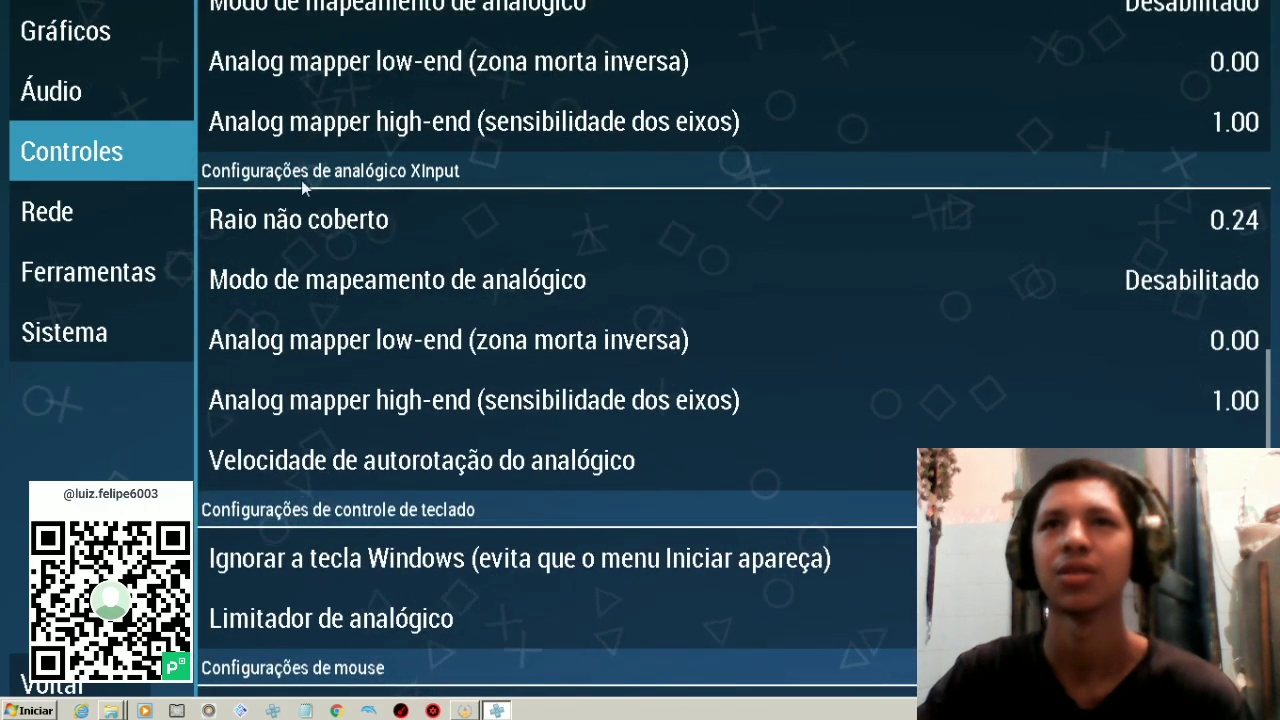
{"action": "scroll", "coordinate": [1131, 218], "scroll_direction": "up", "scroll_amount": 6}
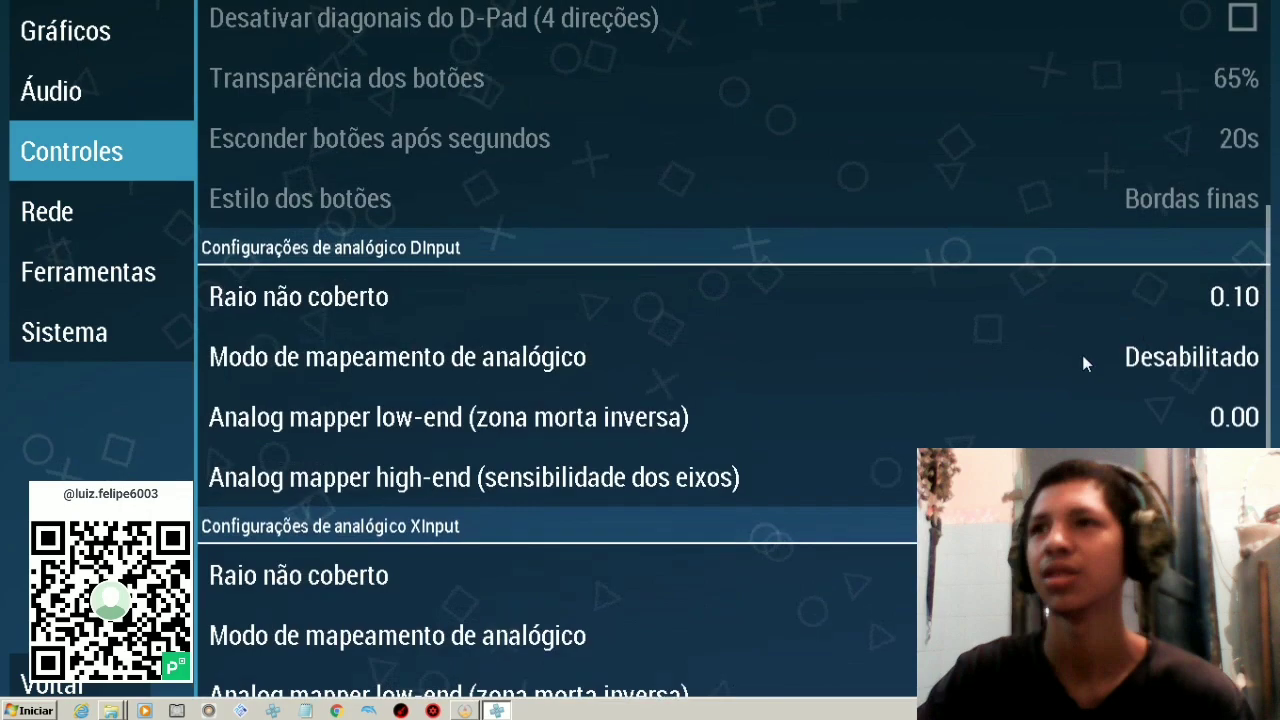
{"action": "scroll", "coordinate": [810, 370], "scroll_direction": "down", "scroll_amount": 8}
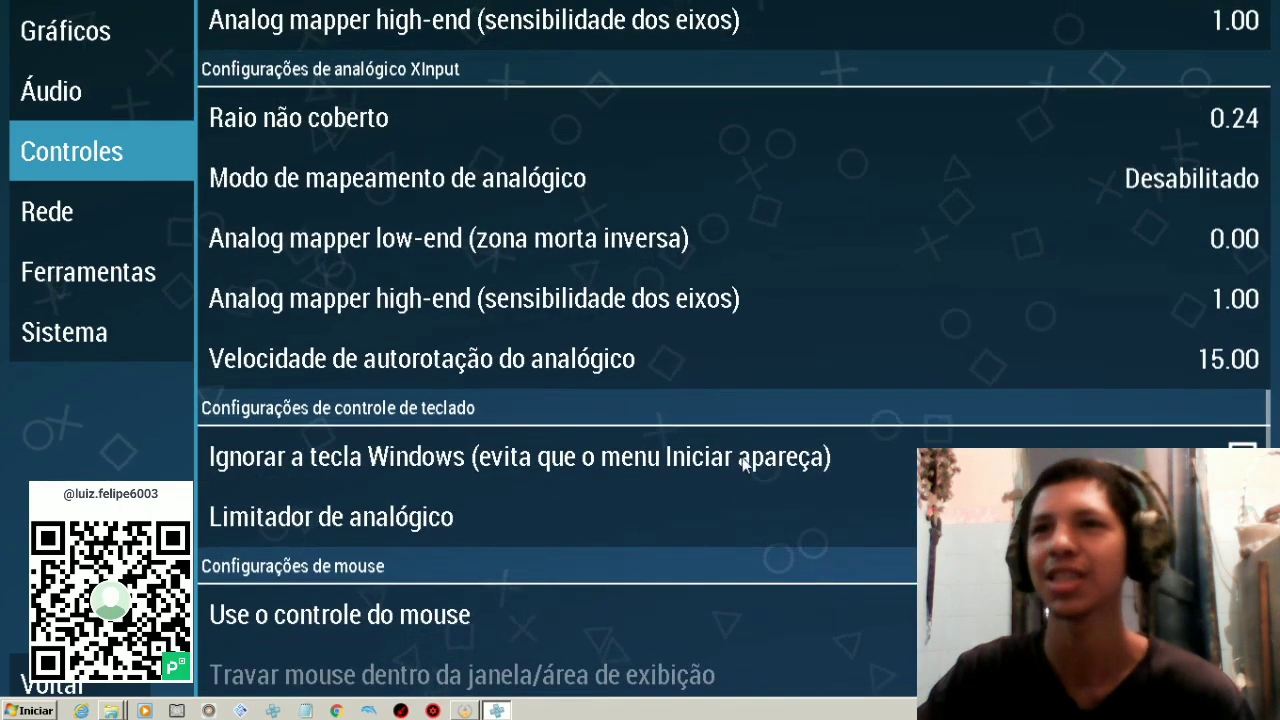
{"action": "scroll", "coordinate": [1167, 404], "scroll_direction": "down", "scroll_amount": 2}
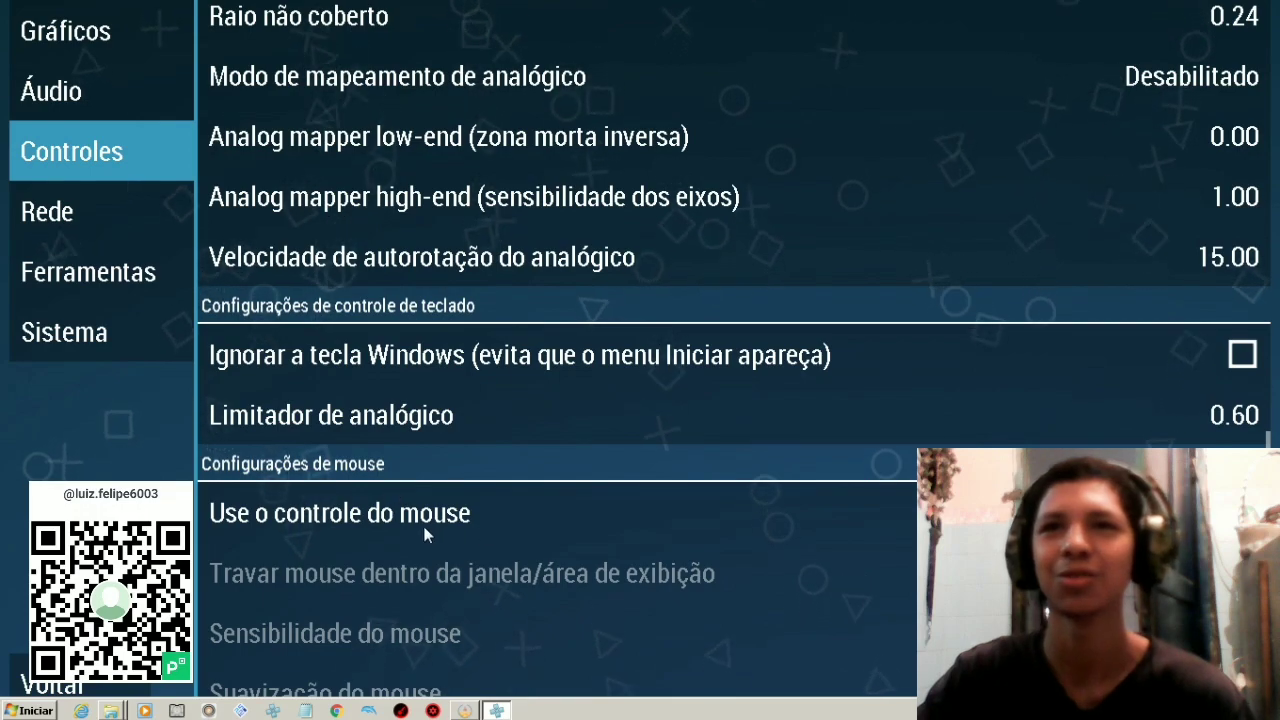
{"action": "scroll", "coordinate": [543, 286], "scroll_direction": "up", "scroll_amount": 17}
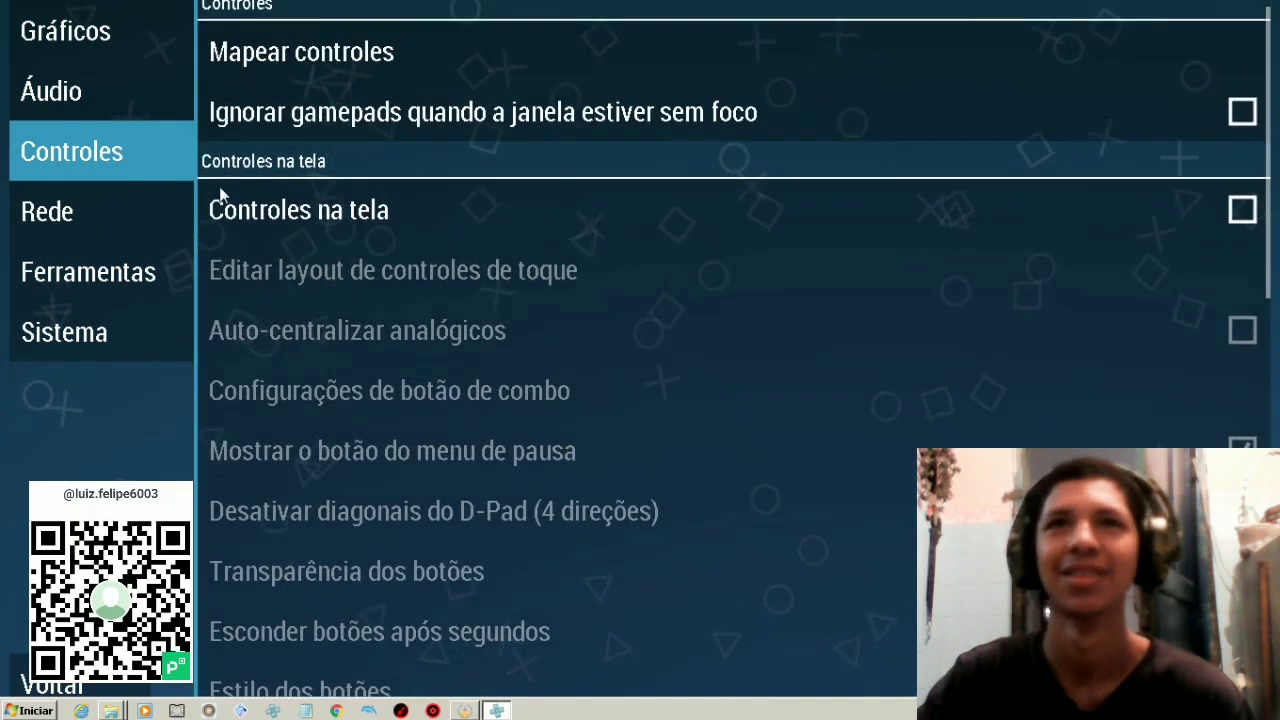